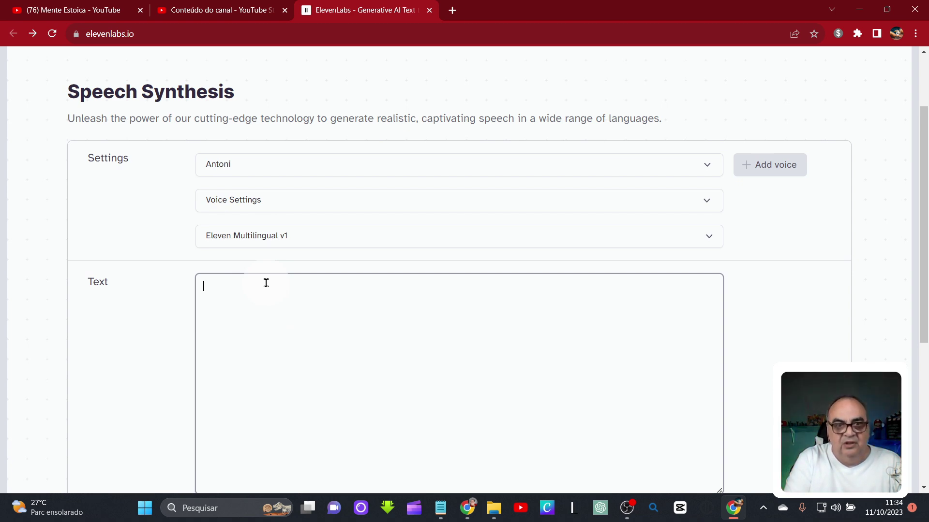
Step: Paste the first part of the Stoicism script into the speech synthesis text and check it through to the end
key(ctrl+v)
scroll(416, 349, down, 5)
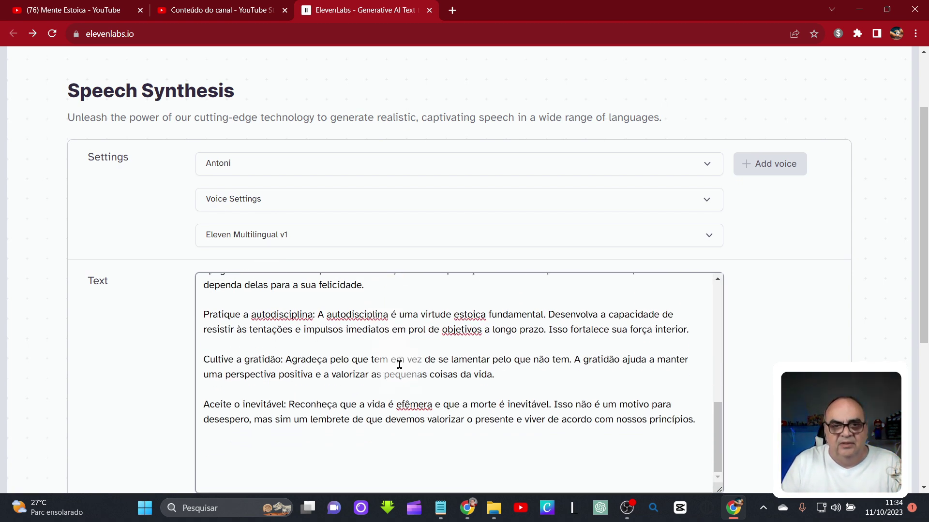
scroll(551, 242, up, 10)
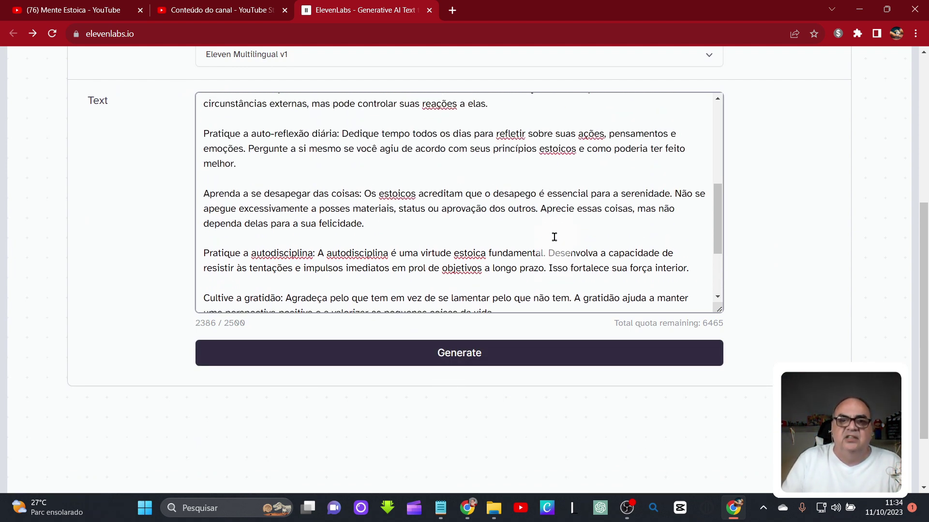
scroll(555, 237, up, 2)
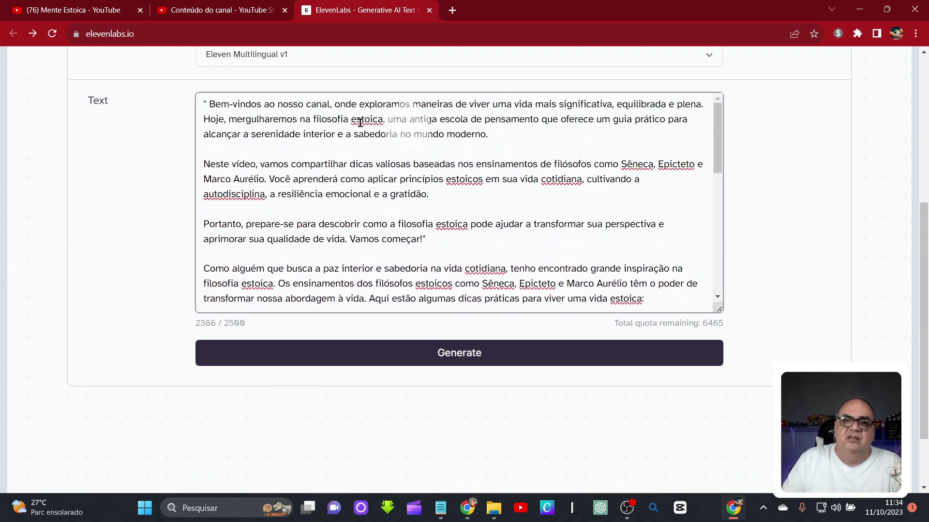
scroll(526, 245, down, 2)
scroll(526, 246, down, 6)
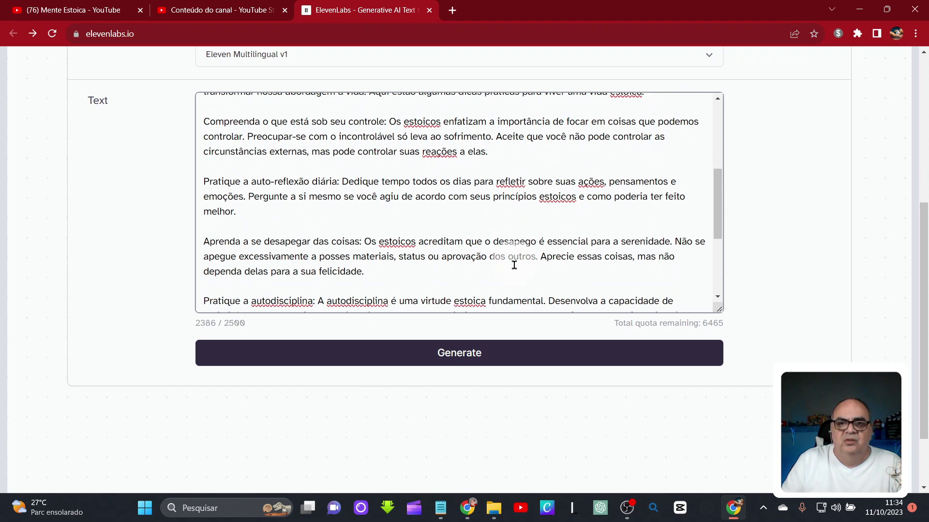
Step: Generate the speech for the first script part, stop its playback and download the MP3
click(463, 366)
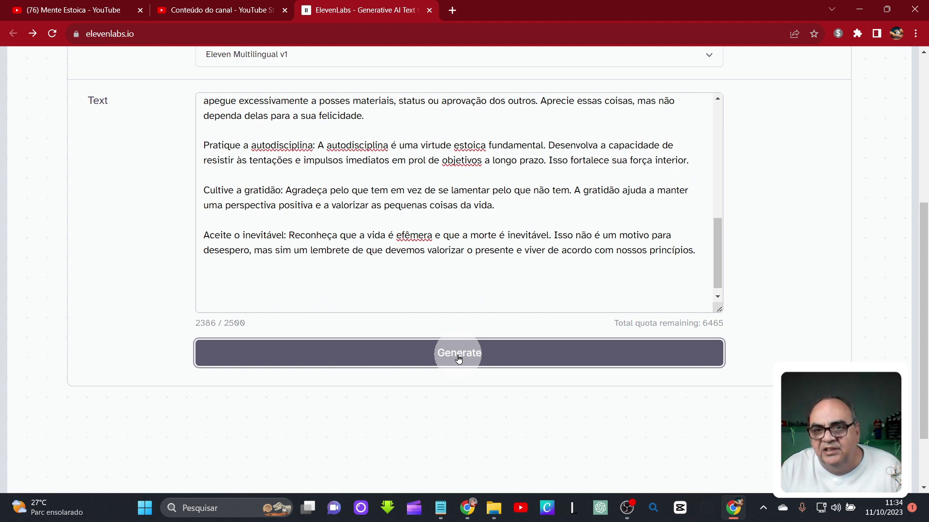
click(459, 357)
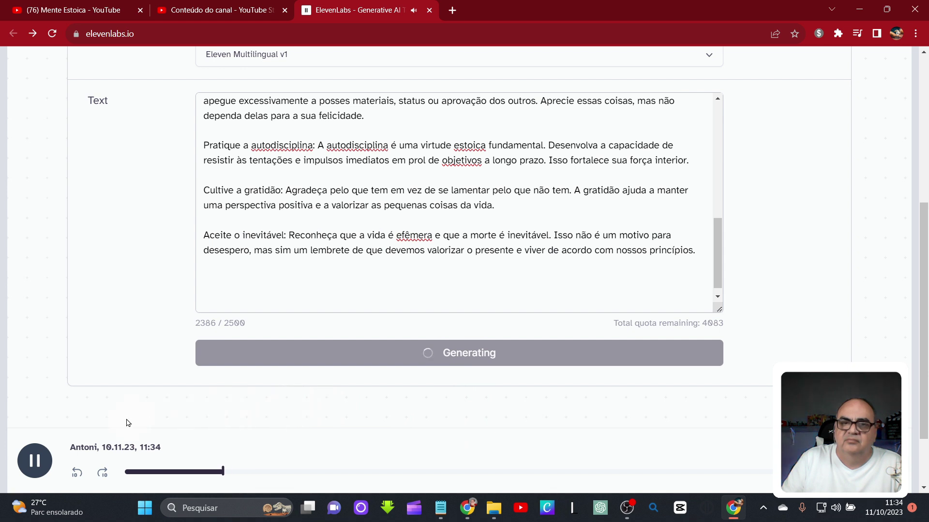
click(36, 468)
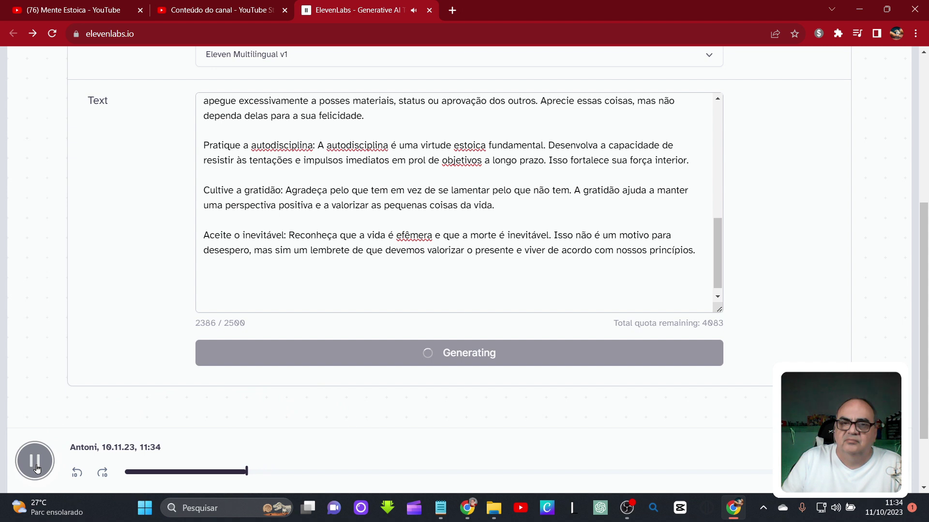
click(35, 463)
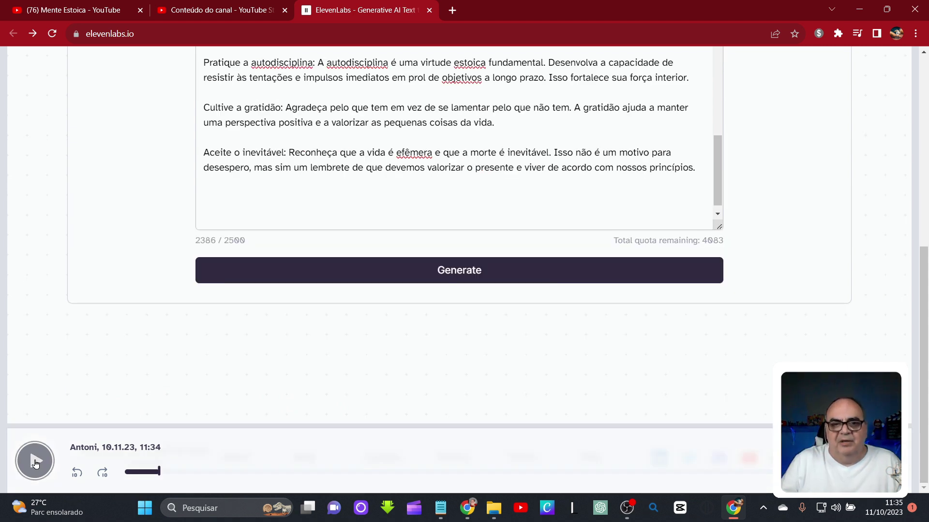
click(34, 463)
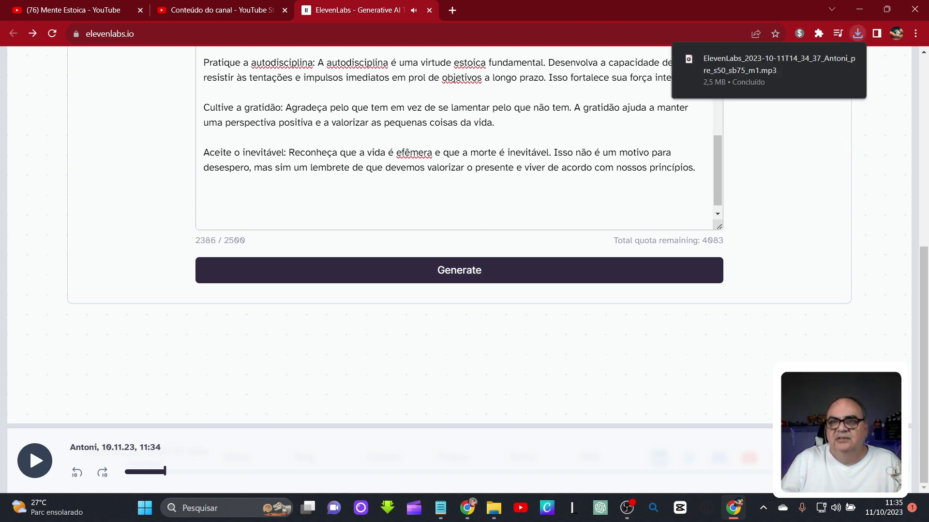
Step: Copy the script from "Lide com adversidades" to the end in Notepad's CANAL ESTOICISMO file and replace the ElevenLabs text with it
click(444, 512)
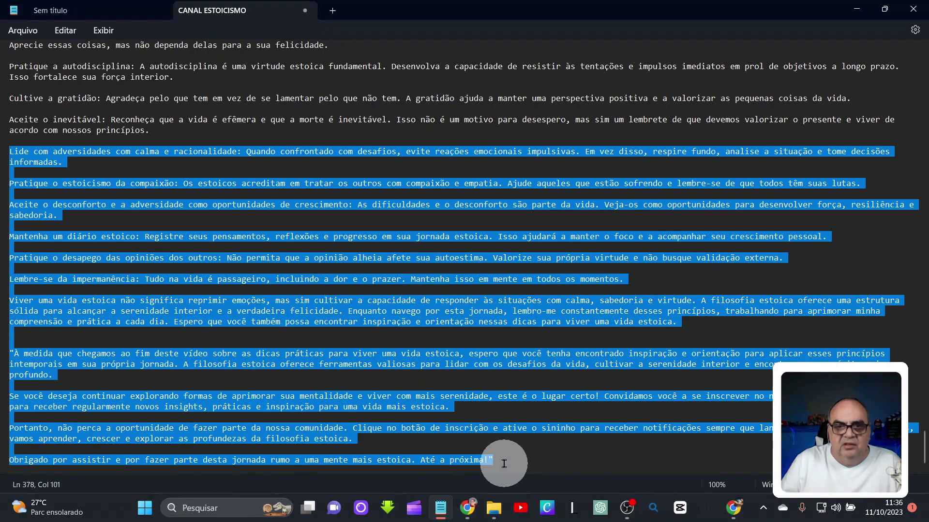
right_click(250, 317)
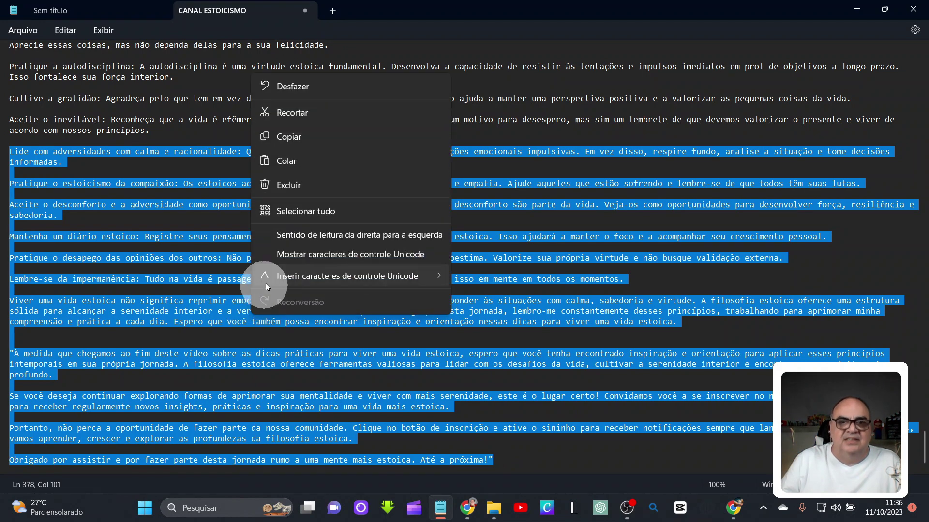
click(300, 142)
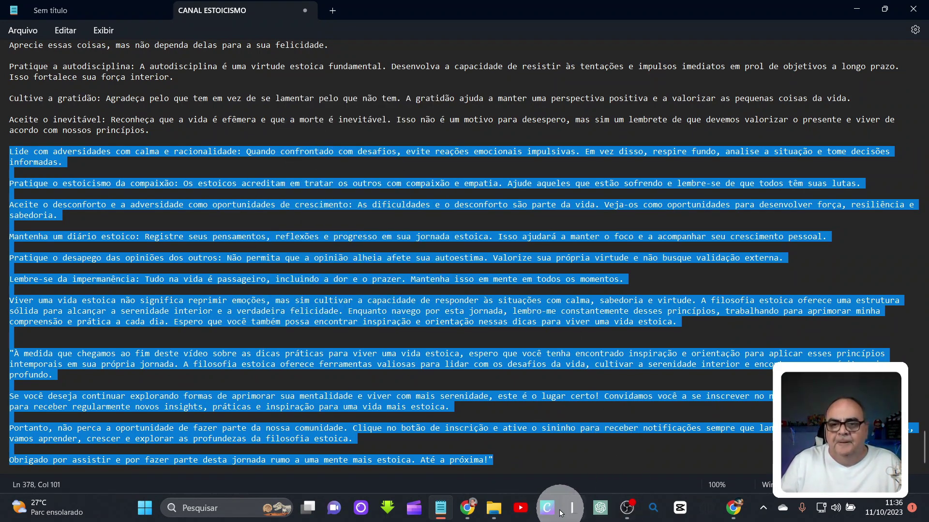
click(733, 508)
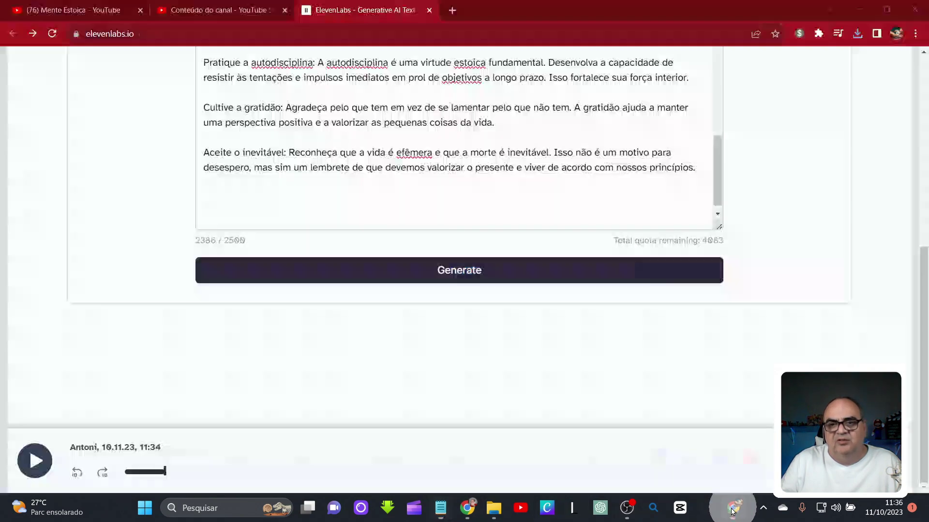
drag(696, 288, 145, 132)
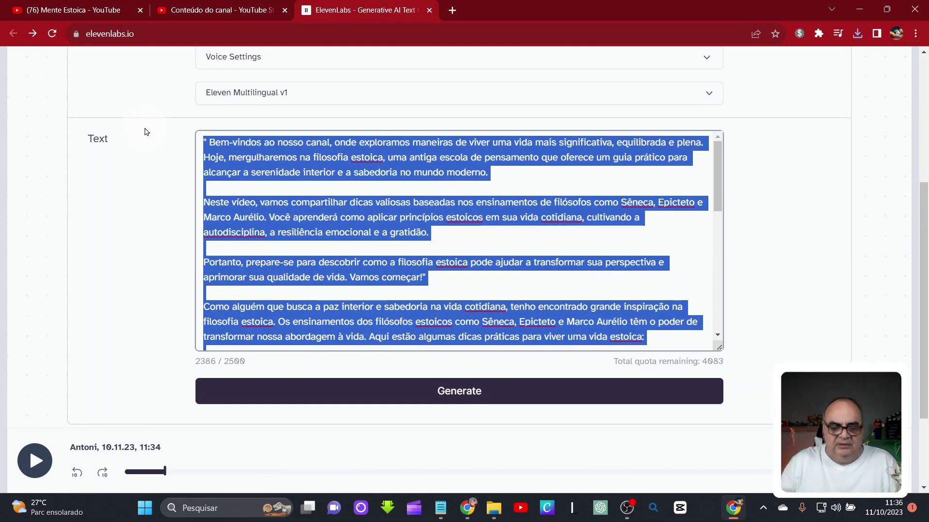
key(ctrl+v)
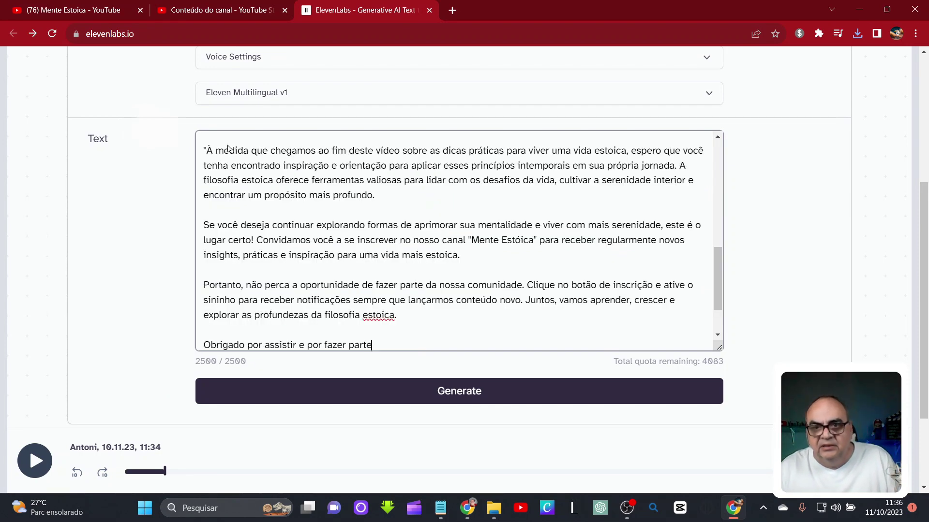
Step: Delete the cut-off final sentence "Obrigado por assistir e por fazer parte" from the pasted text
scroll(491, 340, down, 1)
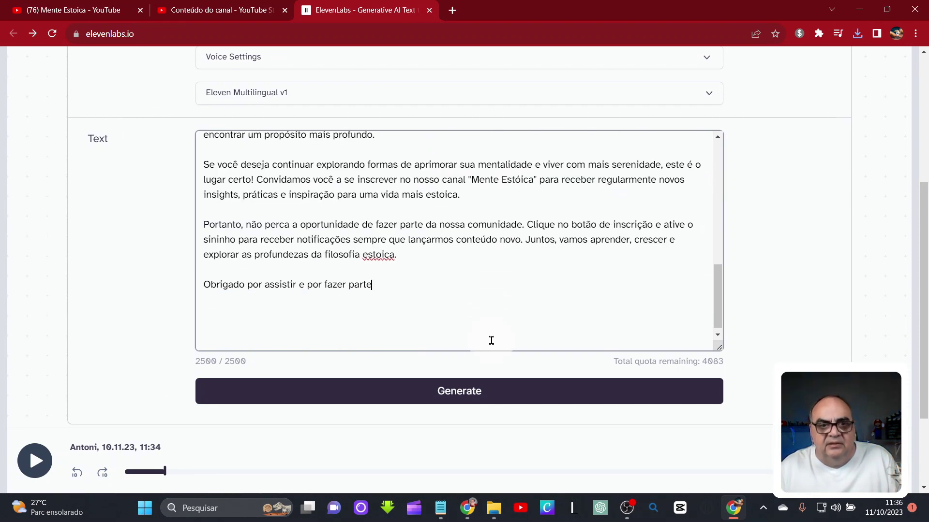
drag(400, 290, 127, 286)
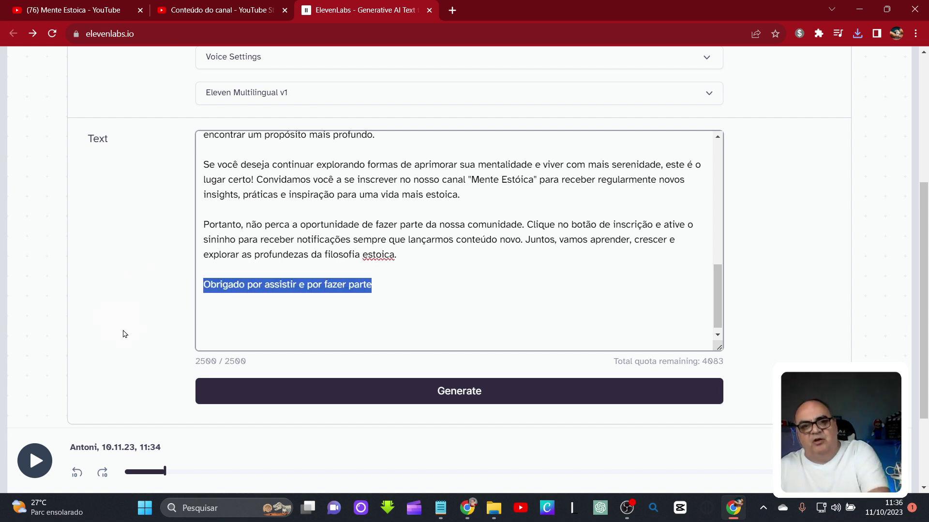
key(BackSpace)
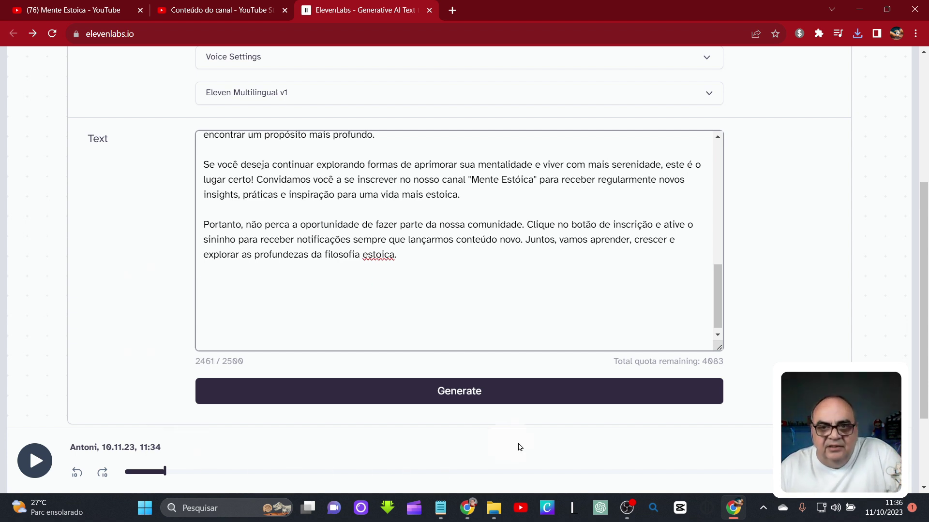
Step: Generate the speech for the second script part, pause its playback and download the MP3
click(492, 402)
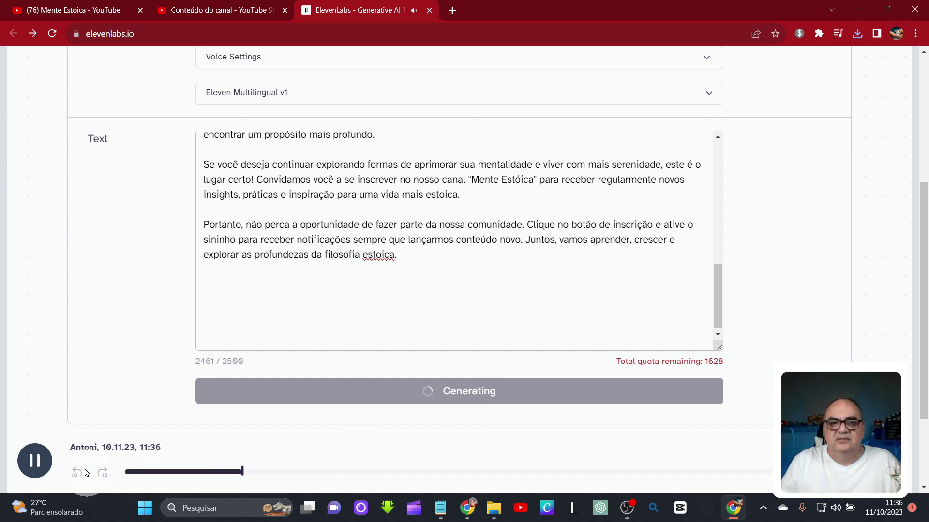
click(26, 461)
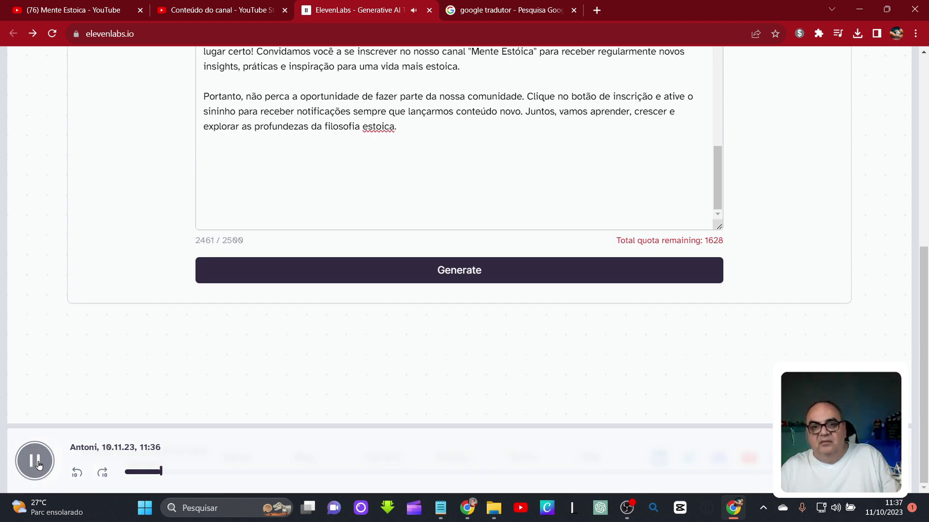
click(39, 465)
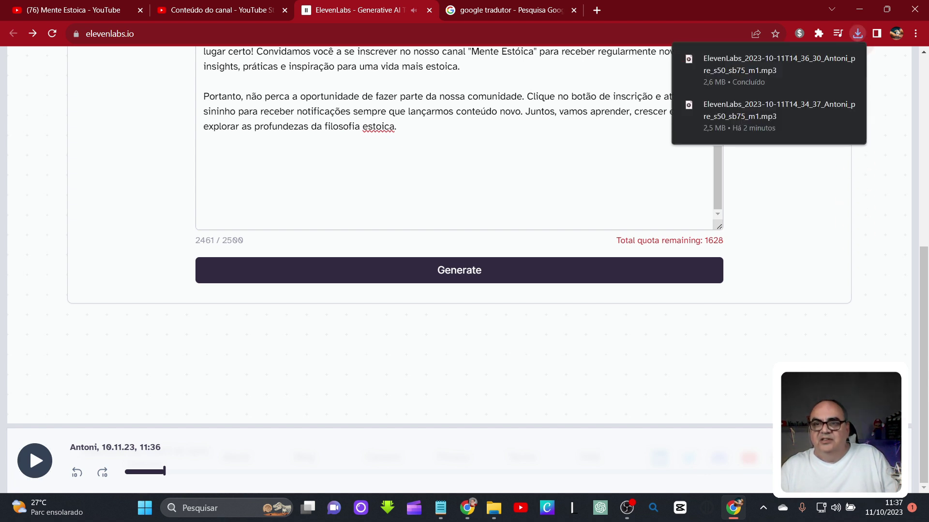
Step: Copy the closing sentence starting with "Obrigado por assistir" from the Notepad script and replace the ElevenLabs text with it
mouse_move(444, 515)
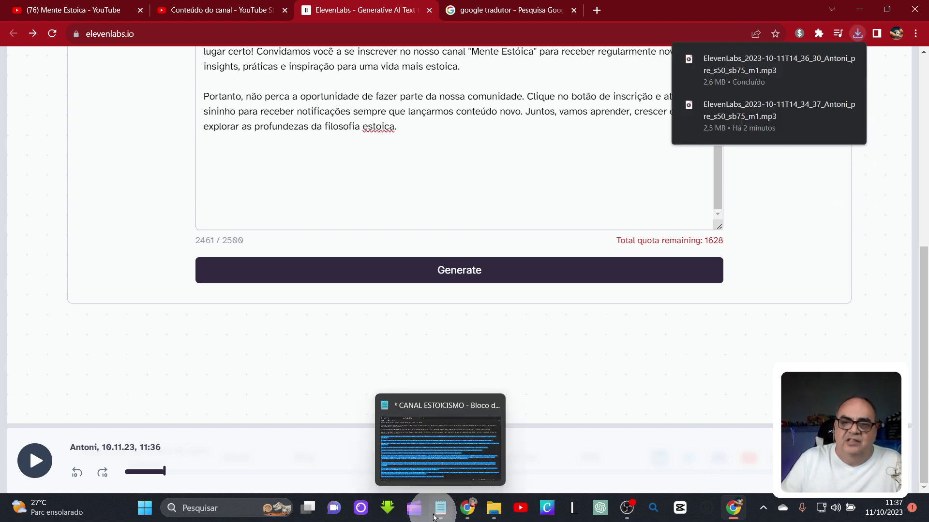
click(444, 516)
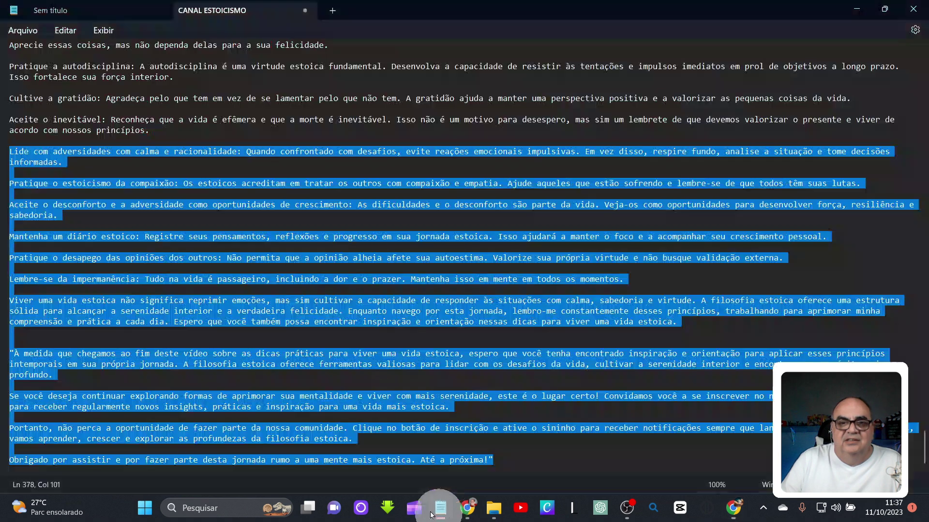
click(391, 429)
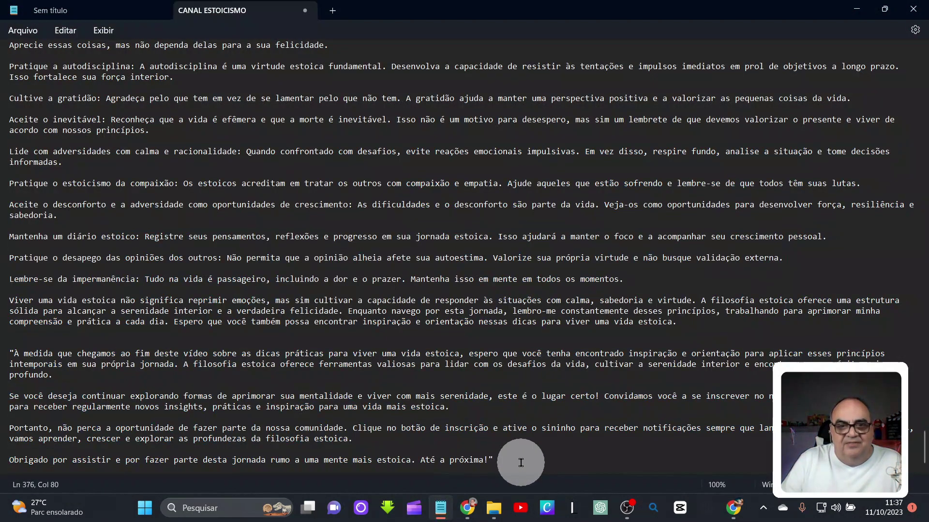
triple_click(2, 460)
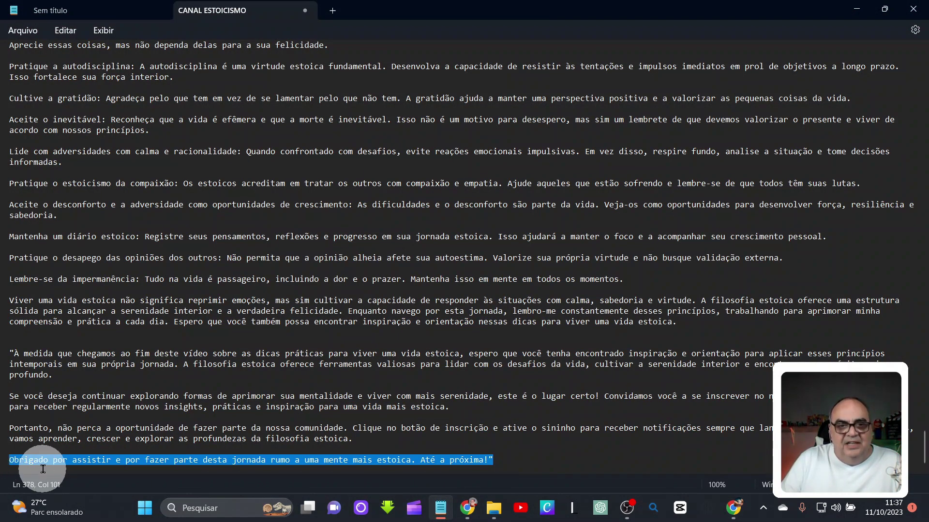
right_click(43, 466)
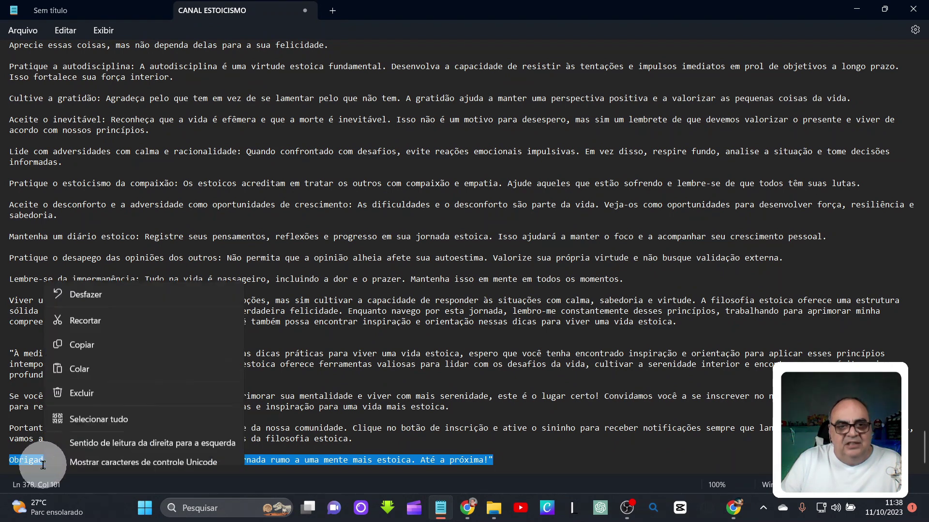
click(88, 292)
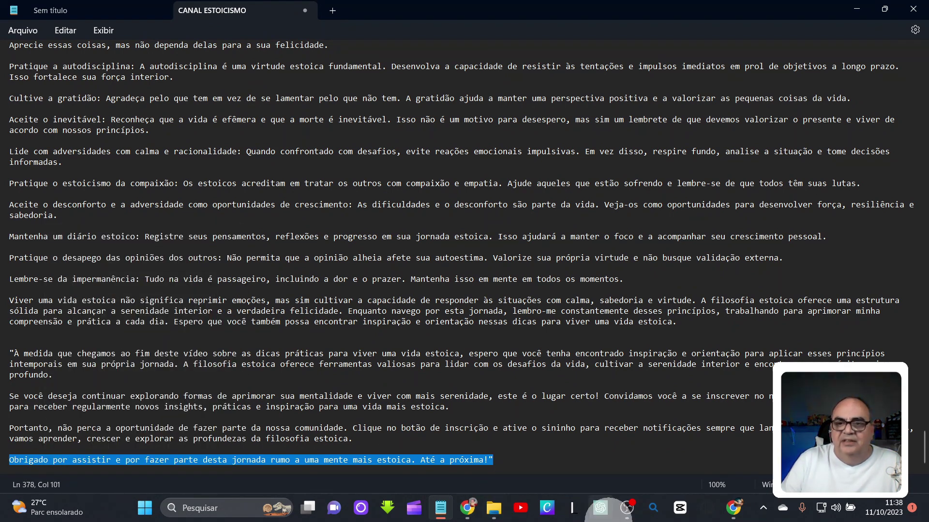
click(732, 514)
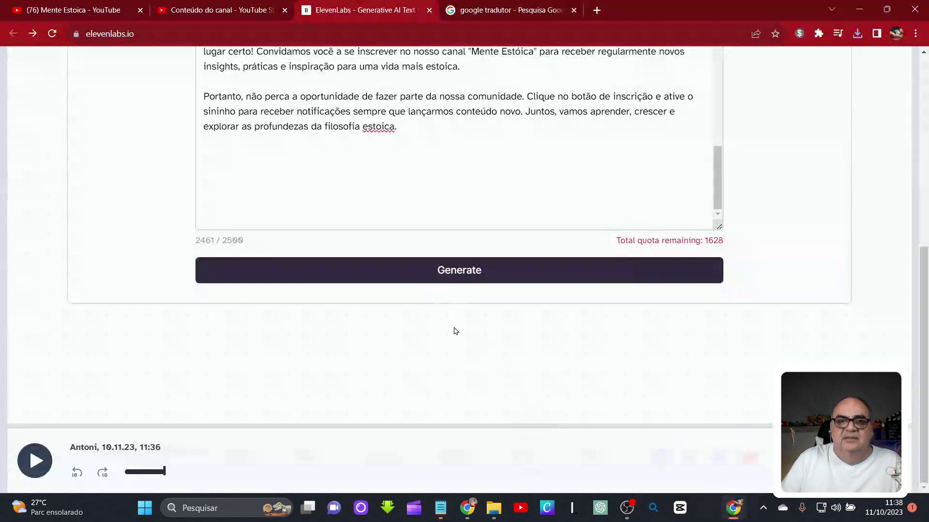
drag(437, 142, 238, 49)
key(ctrl+v)
Step: Generate the closing sentence's speech and open the Downloads folder containing the audio files
scroll(498, 291, down, 6)
click(439, 338)
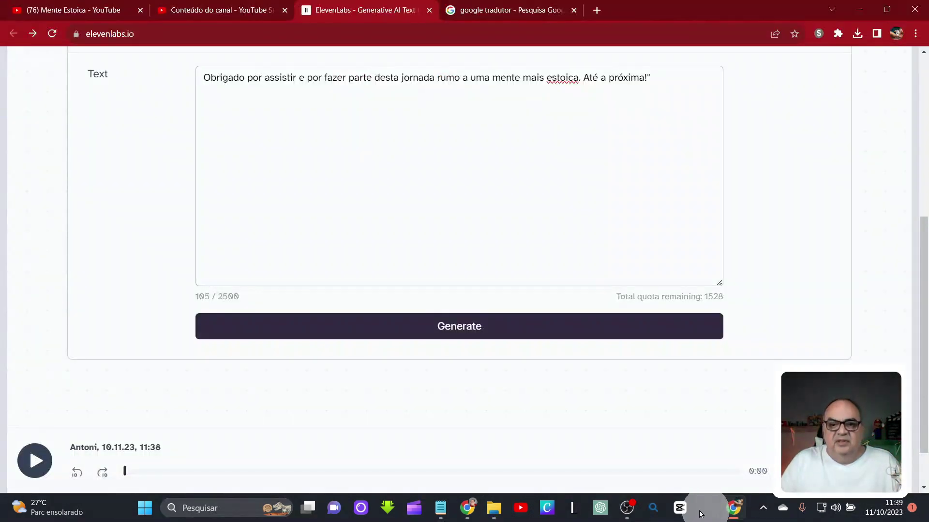
click(494, 508)
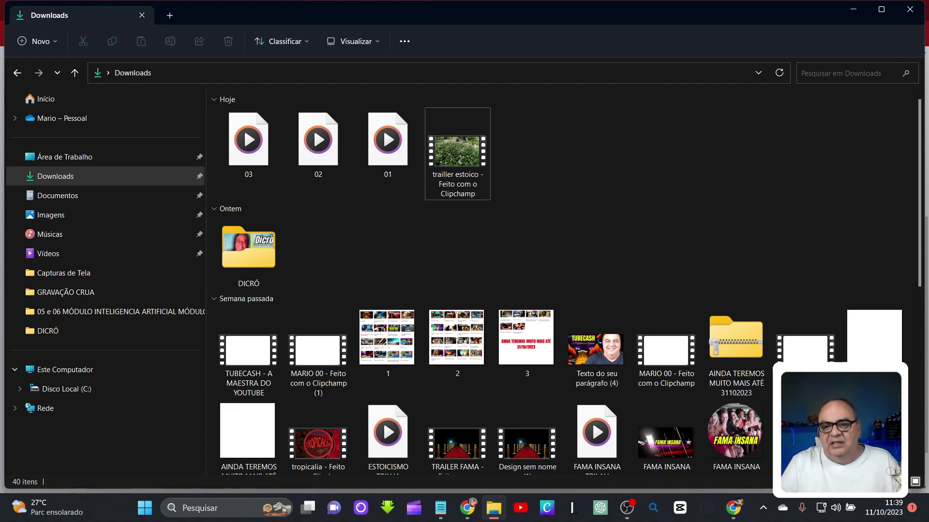
Step: Create a new project in CapCut and import the audio files 01, 02 and 03 from the Downloads folder
click(682, 511)
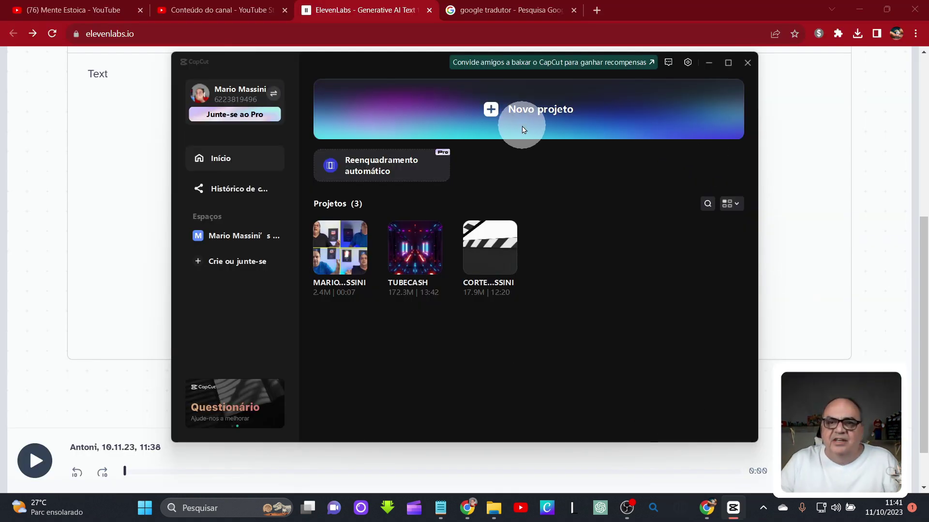
click(522, 110)
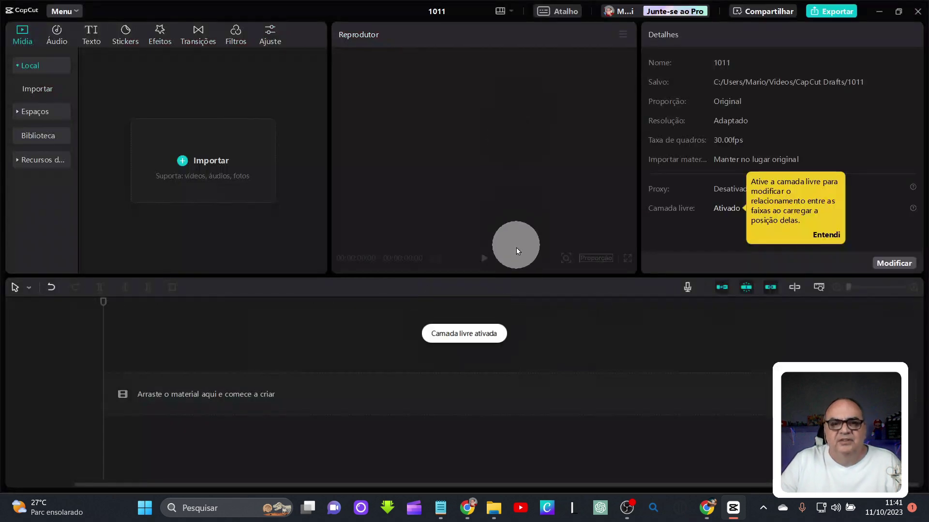
click(224, 172)
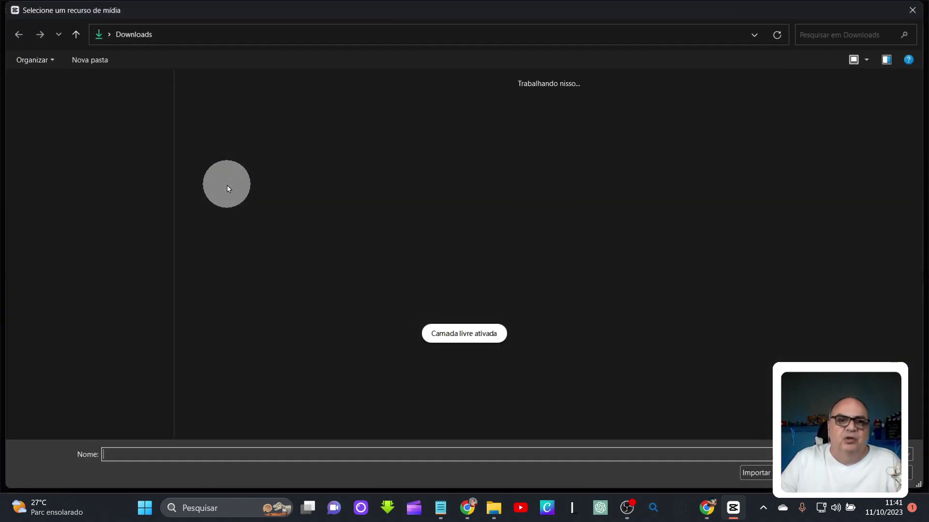
click(344, 121)
ctrl+click(281, 121)
ctrl+click(214, 121)
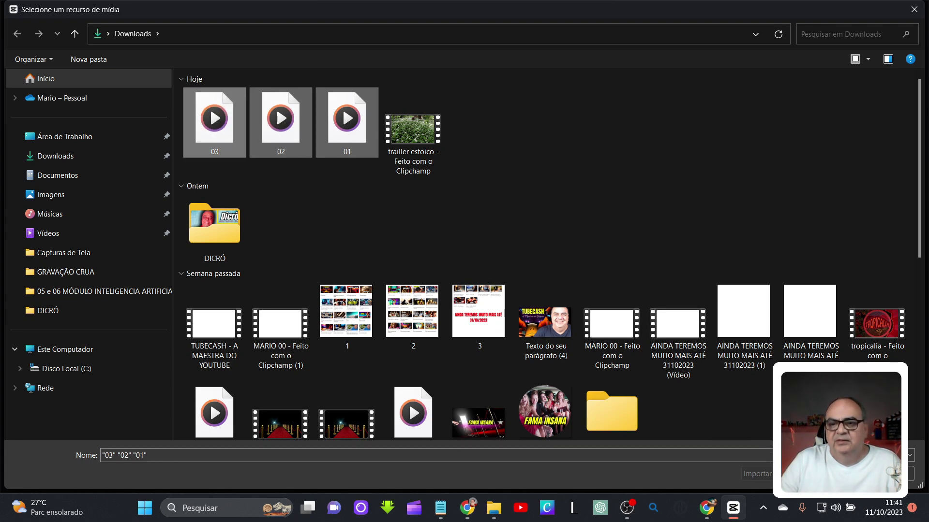
click(756, 473)
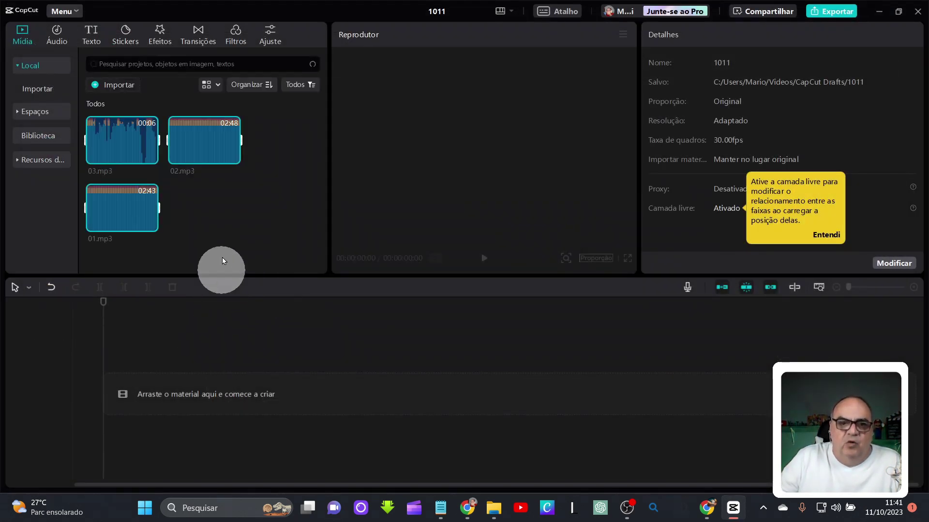
Step: Place the audio clips 01.mp3, 02.mp3 and 03.mp3 one after another on the timeline
click(210, 141)
click(111, 211)
drag(112, 211, 141, 387)
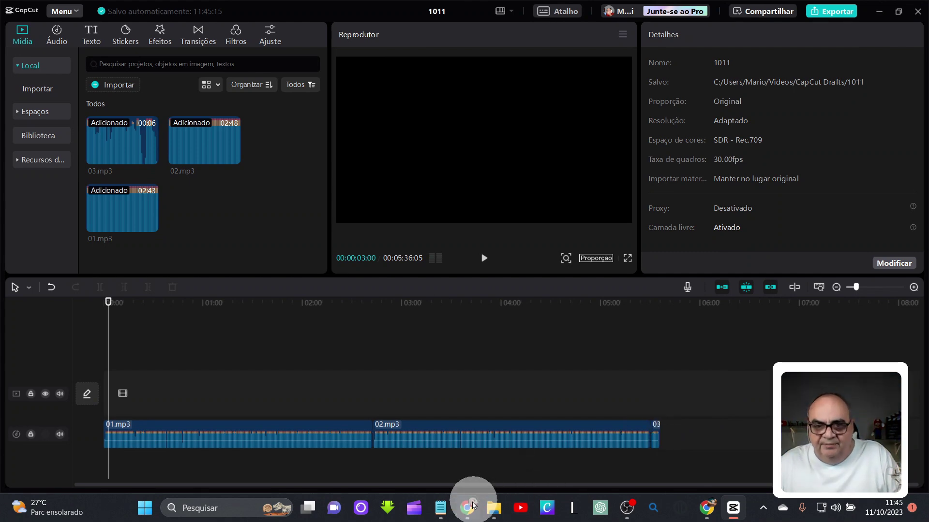
Step: Switch to ChatGPT, send the request for ideal images per item with the full script pasted after it, and review the suggestions
click(473, 507)
click(58, 9)
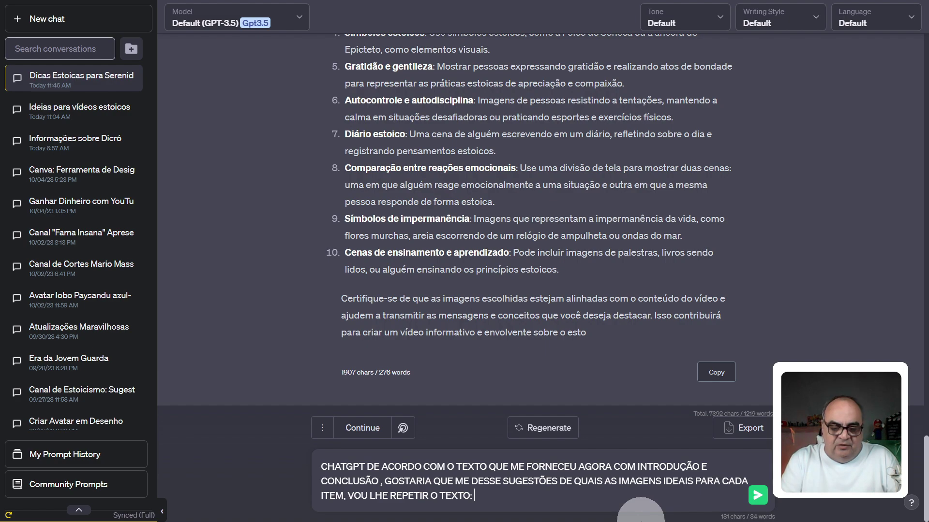
key(ctrl+v)
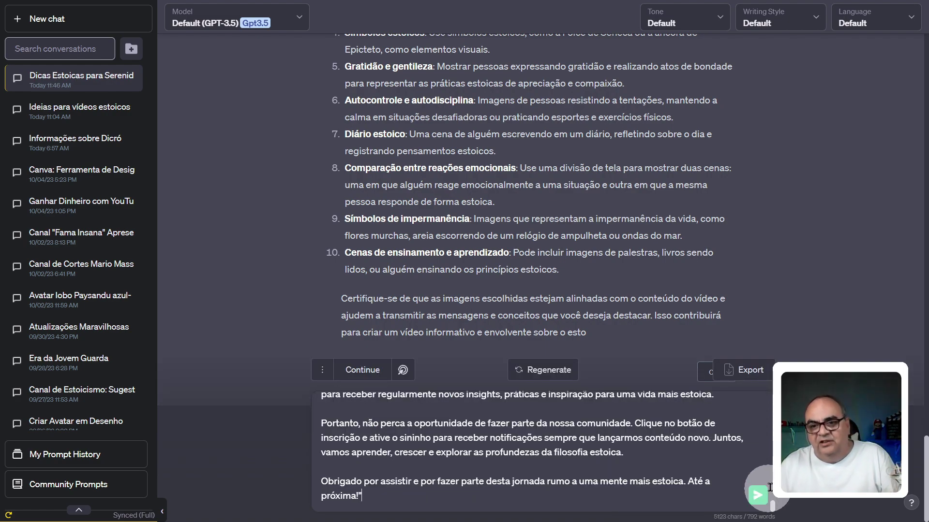
click(758, 496)
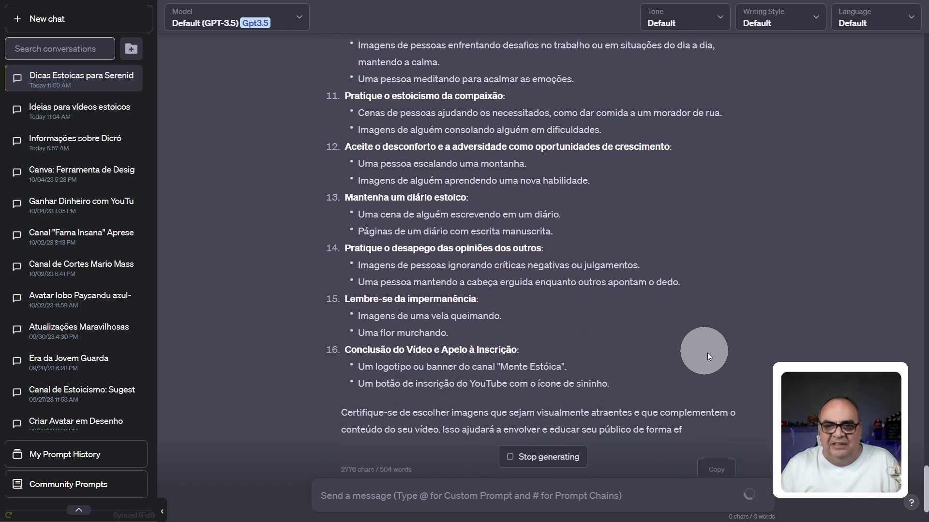
scroll(690, 312, up, 12)
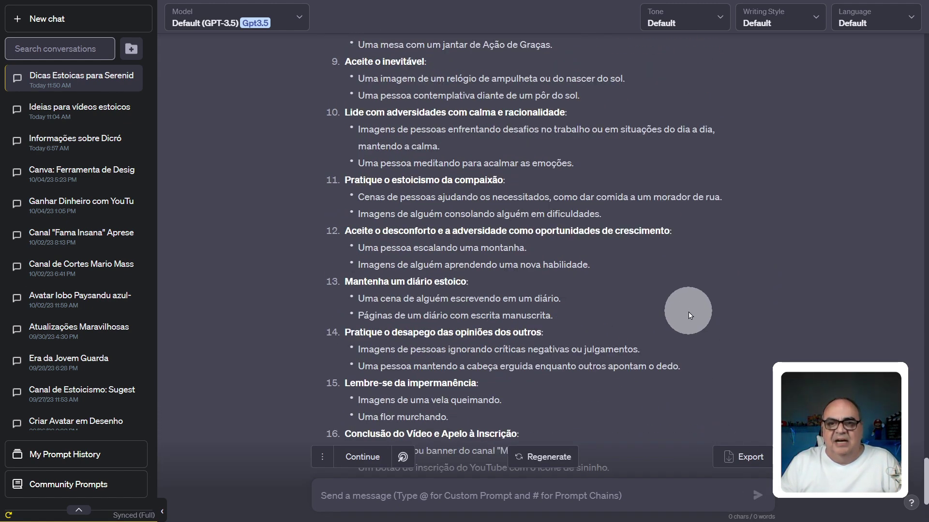
scroll(481, 402, down, 1)
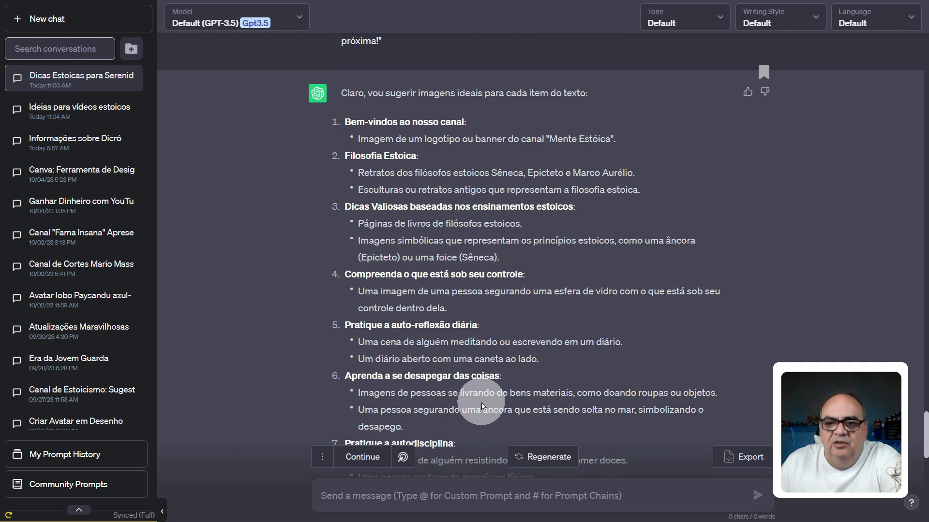
scroll(600, 406, down, 3)
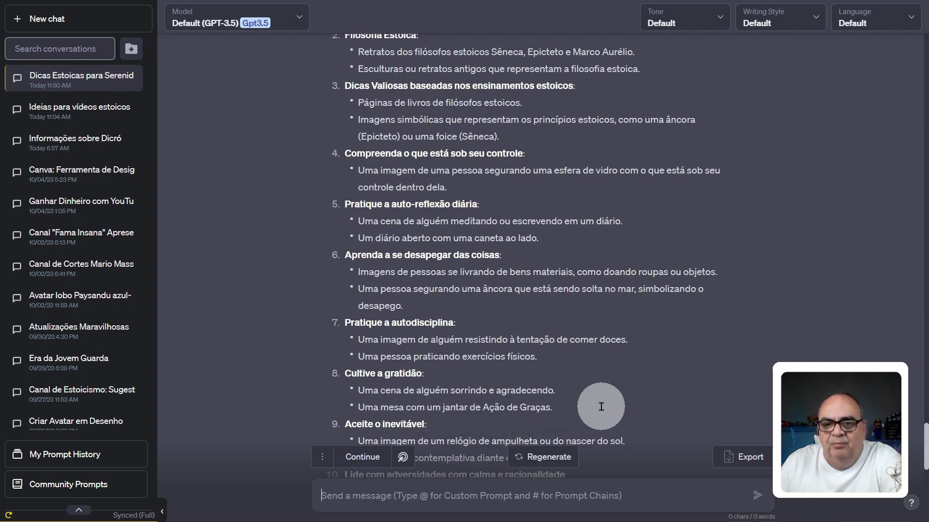
scroll(600, 407, up, 4)
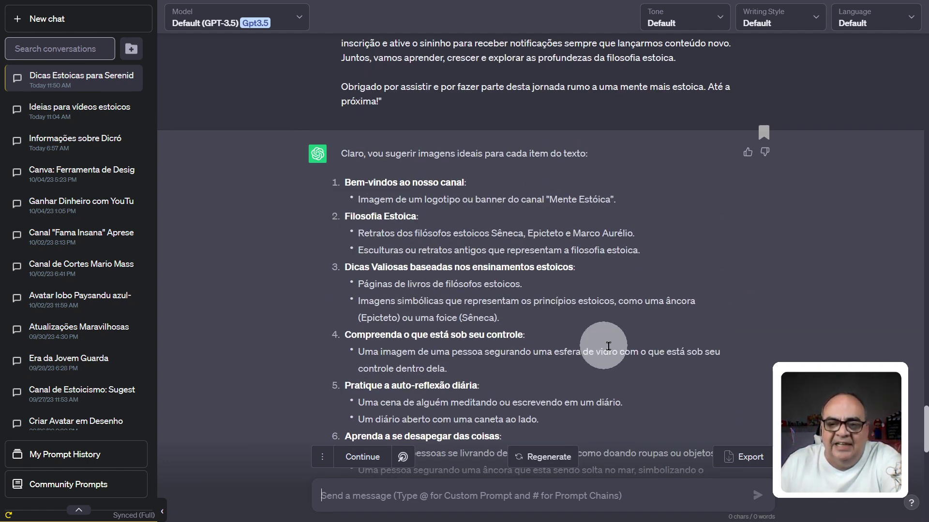
scroll(712, 415, down, 10)
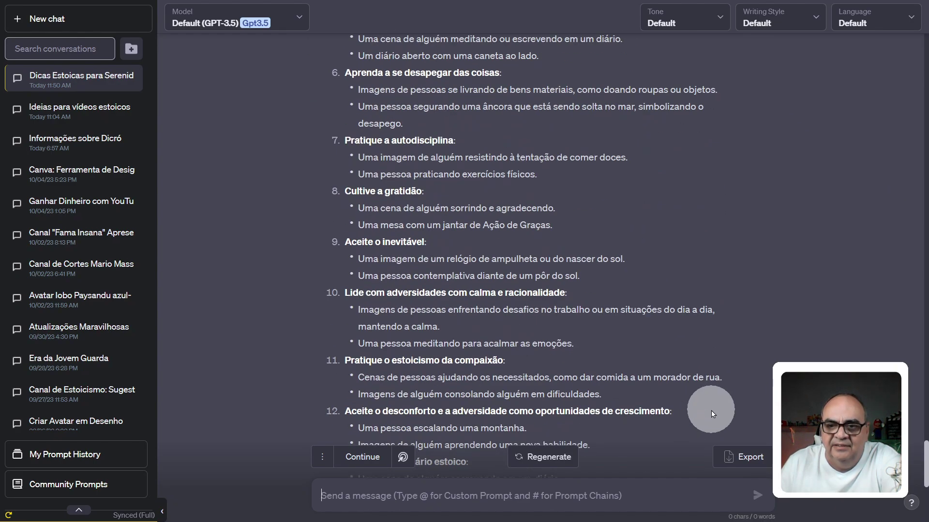
Step: Switch to the CANAL ESTOICISMO Notepad file and copy the two image suggestions under "Filosofia Estoica"
key(alt+Tab)
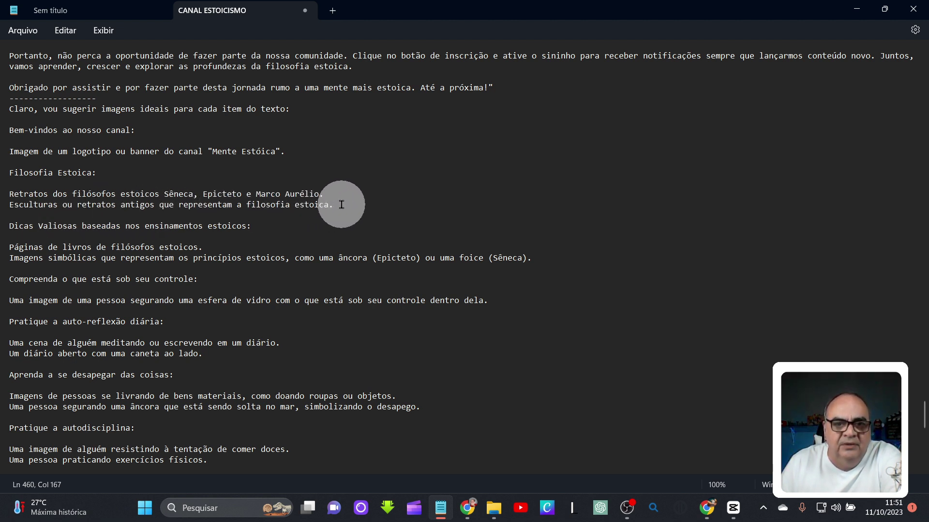
drag(342, 204, 9, 191)
right_click(42, 195)
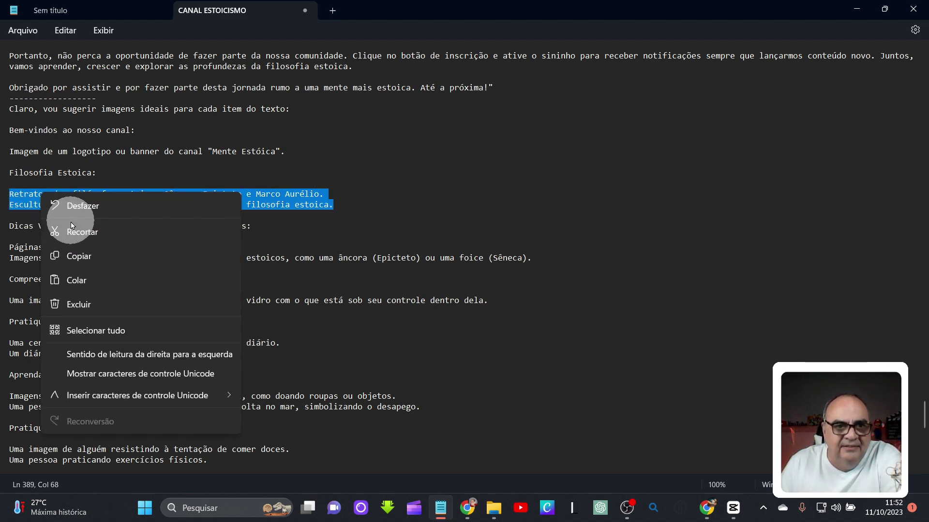
click(81, 258)
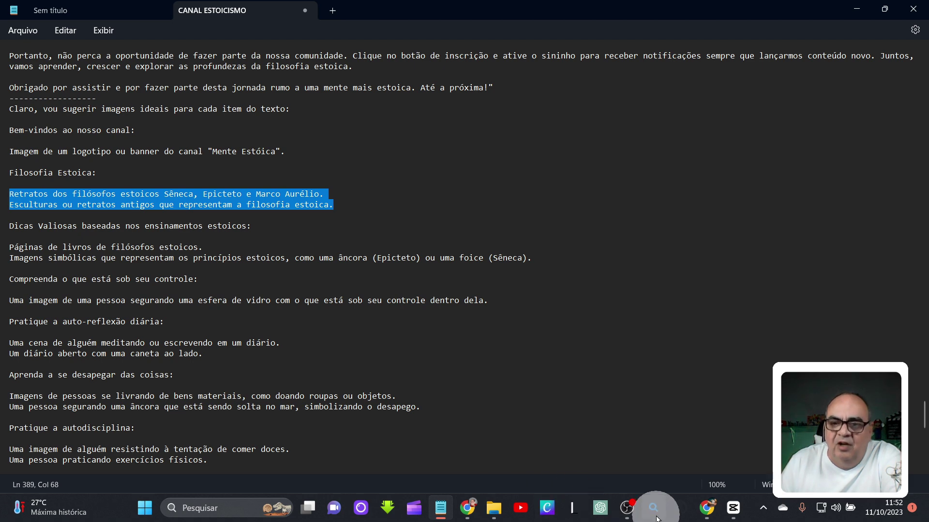
Step: Open Leonardo.Ai in a new Chrome tab, dismiss the Alchemy trial notice and go to AI Image Generation
click(703, 508)
key(ctrl+t)
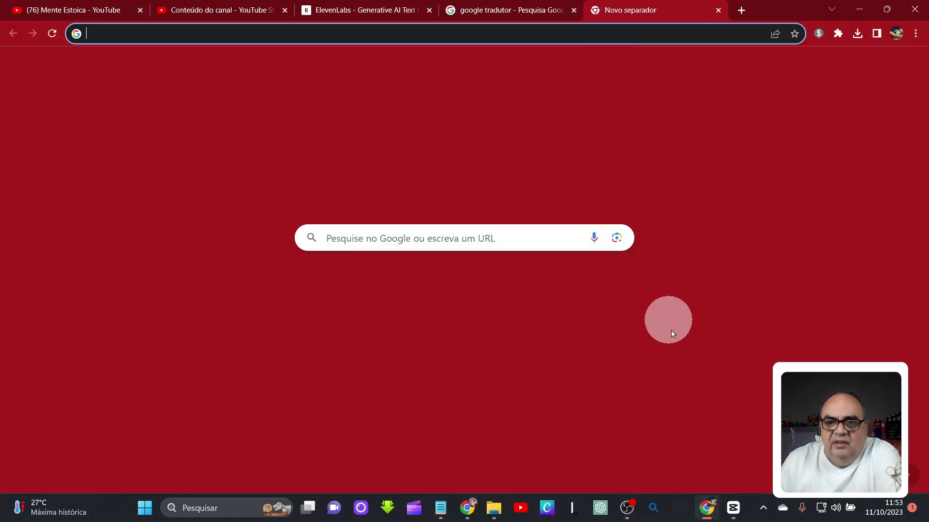
click(601, 306)
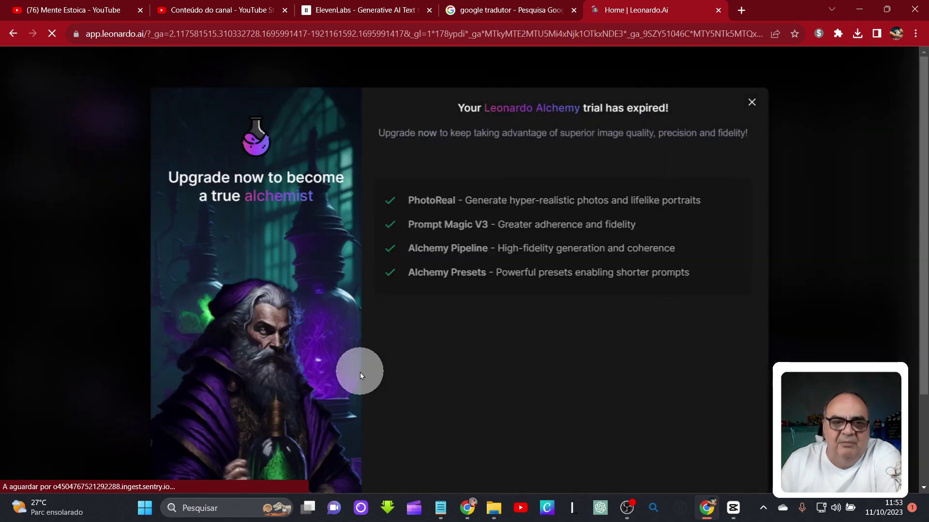
click(753, 99)
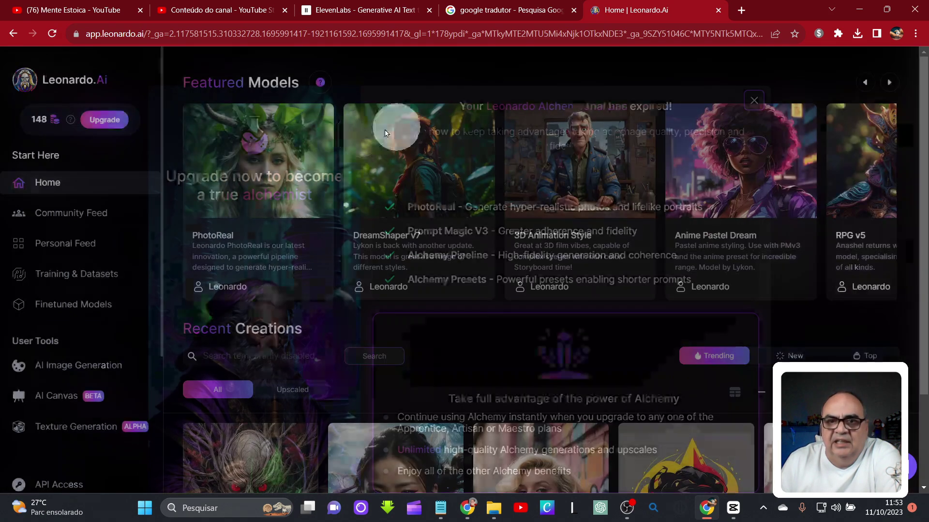
scroll(140, 239, down, 1)
scroll(139, 238, up, 2)
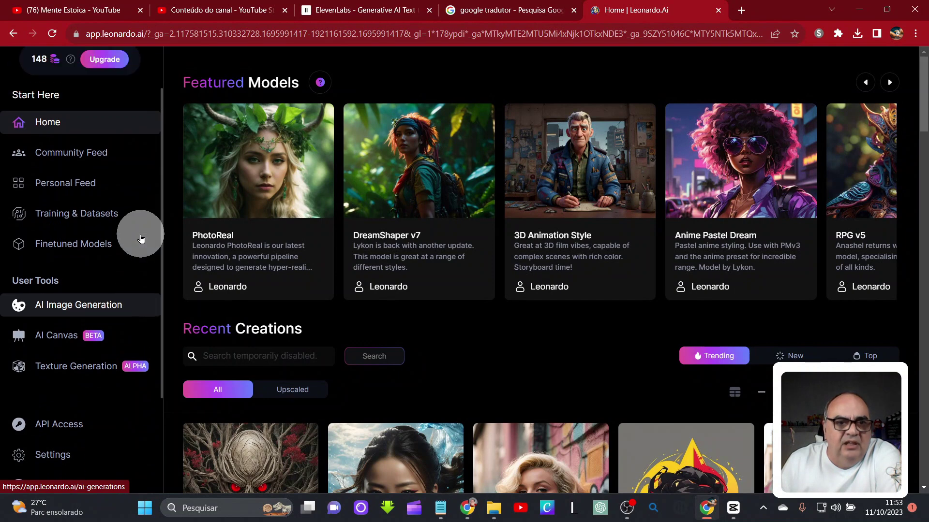
click(108, 303)
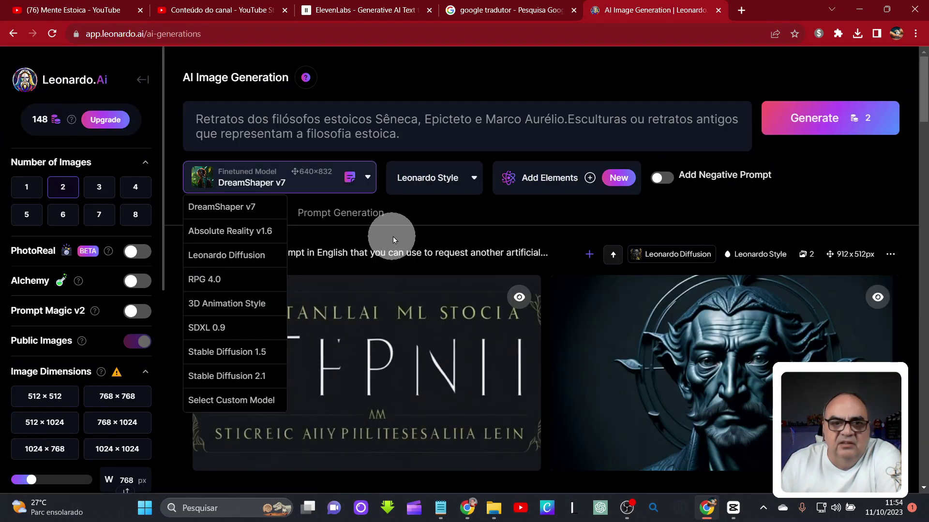
Step: Set the finetuned model to Leonardo Diffusion and the image aspect ratio to 16:9
click(257, 253)
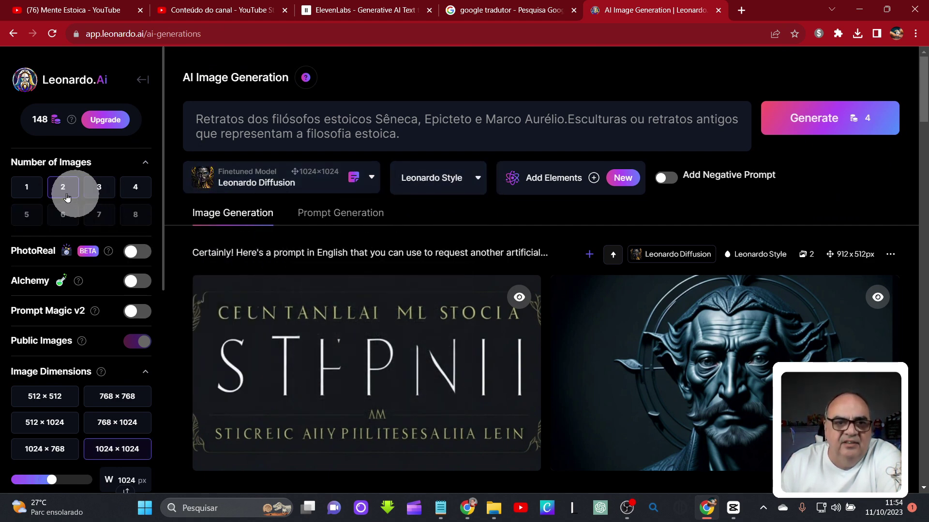
scroll(92, 300, down, 4)
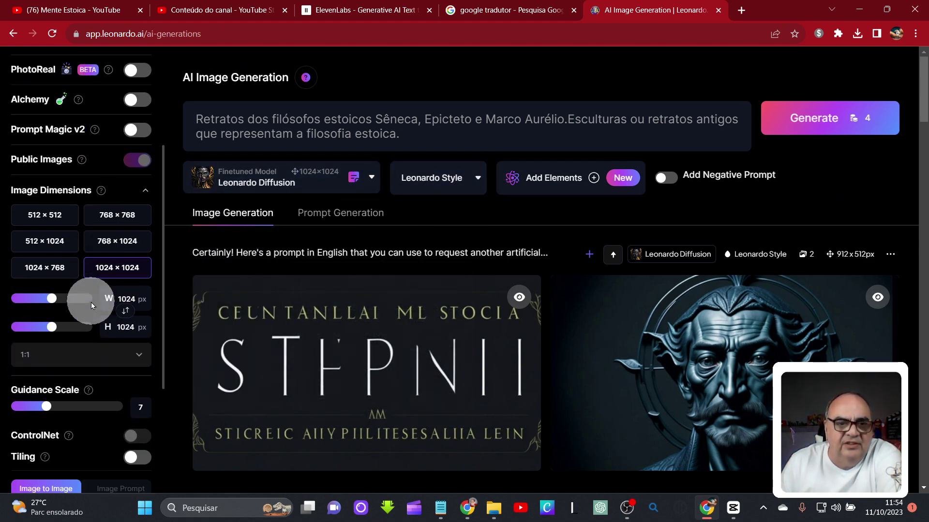
click(138, 355)
click(111, 441)
click(128, 101)
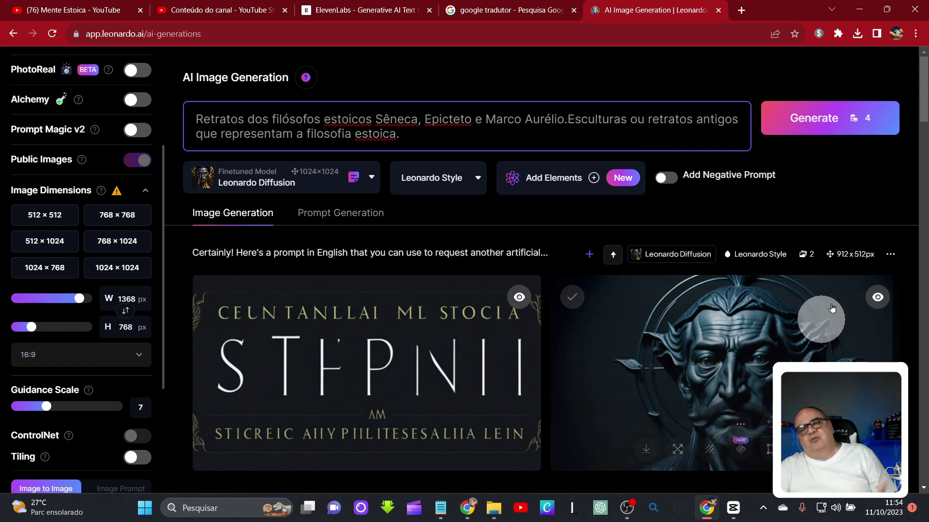
Step: Generate the Stoic philosopher portraits from the entered prompt and download both resulting images
click(802, 125)
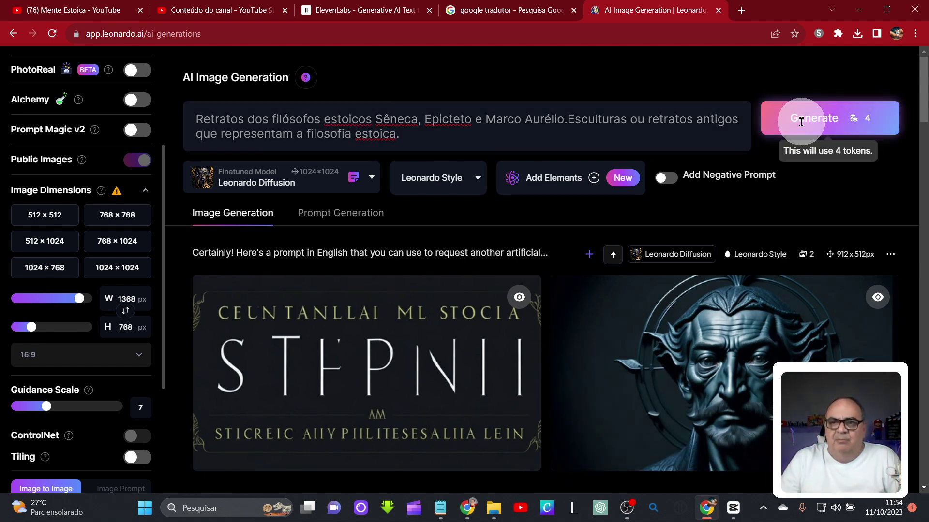
scroll(798, 266, down, 4)
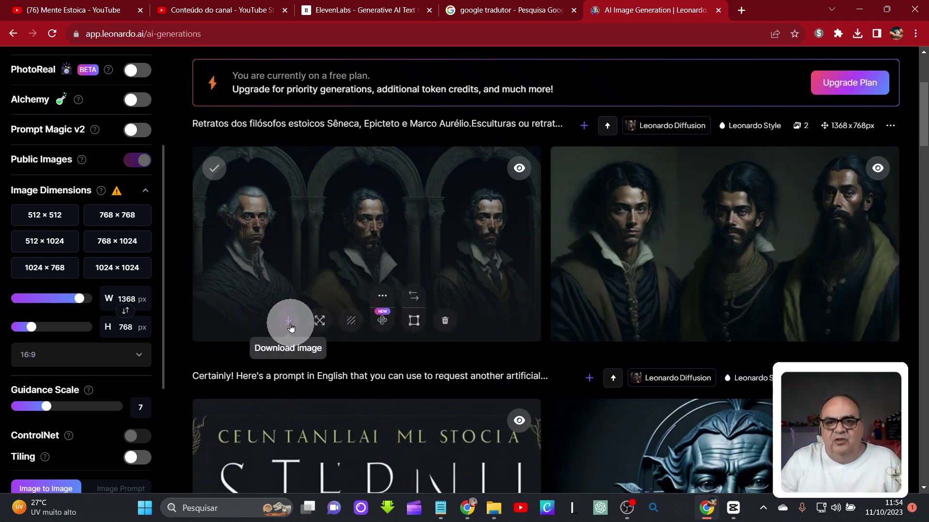
click(289, 322)
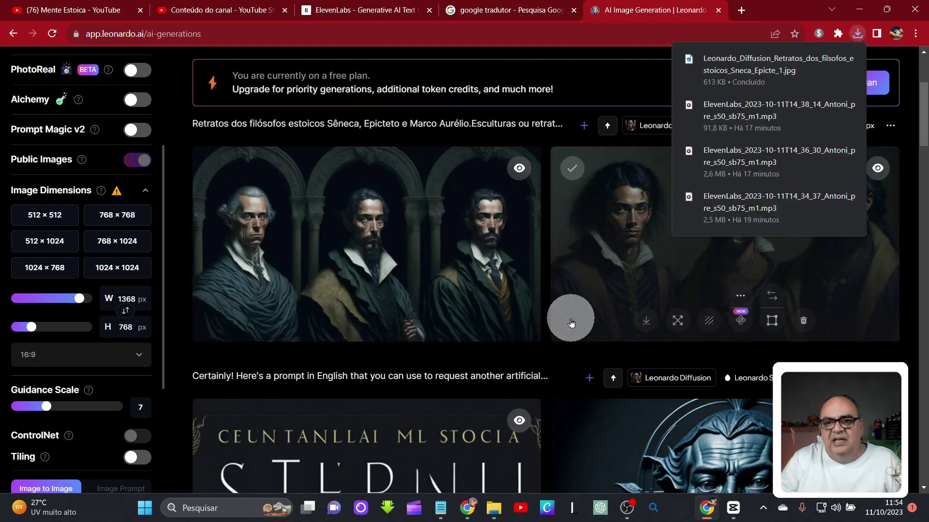
click(636, 325)
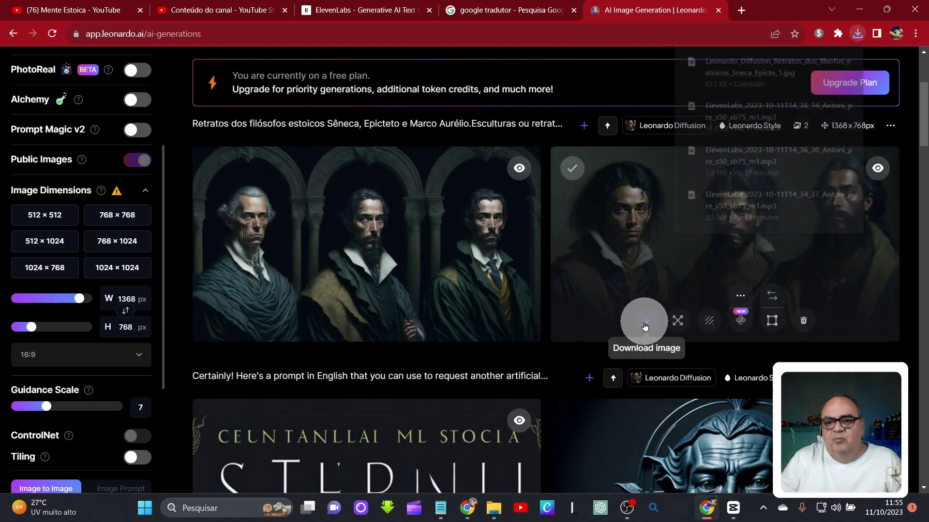
Step: Switch to CapCut and import the two Leonardo_Diffusion_Retratos images from the Downloads folder
click(734, 508)
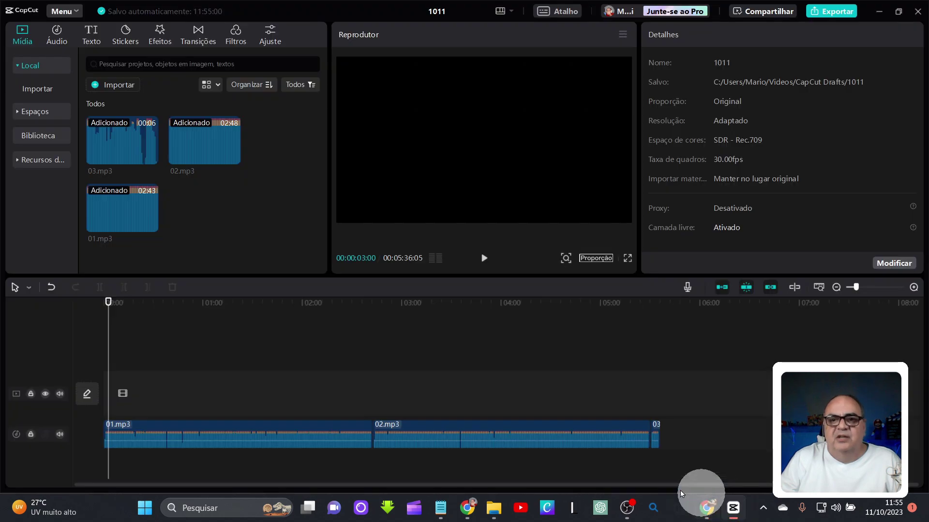
click(125, 87)
click(229, 149)
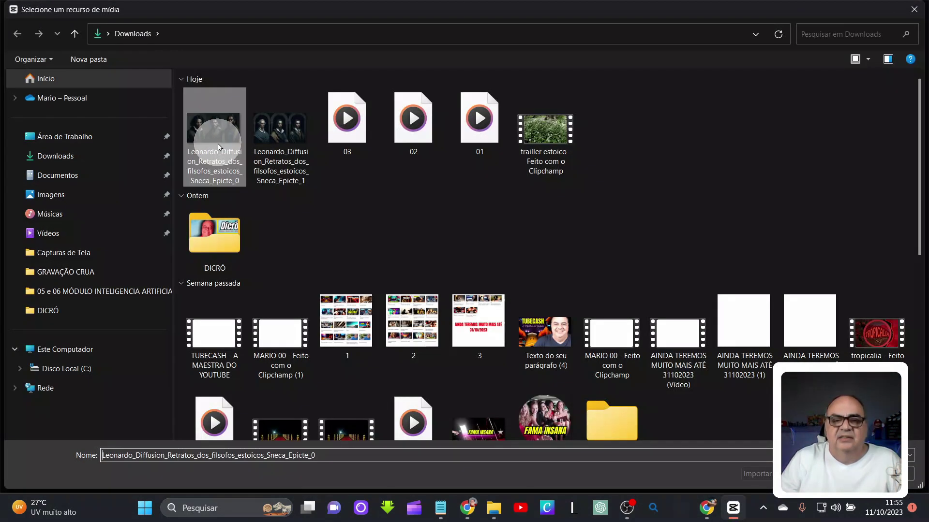
ctrl+click(273, 146)
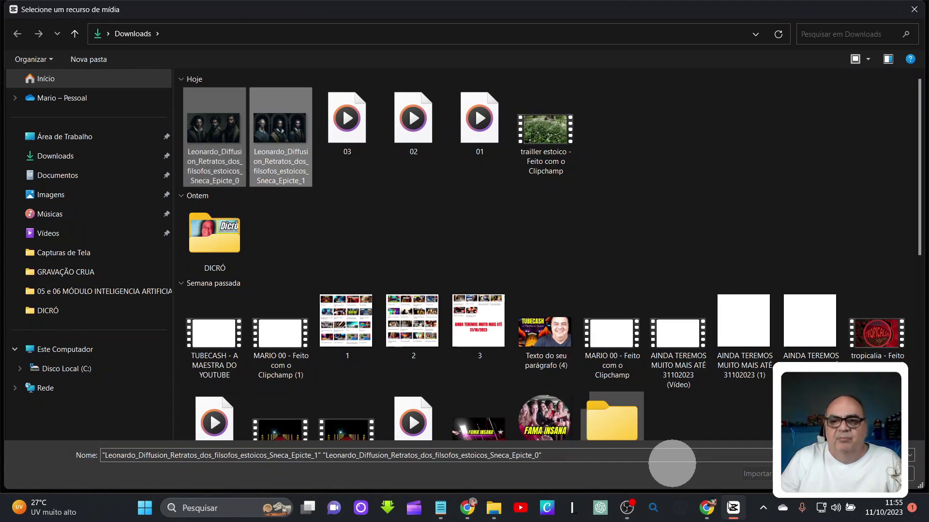
click(757, 473)
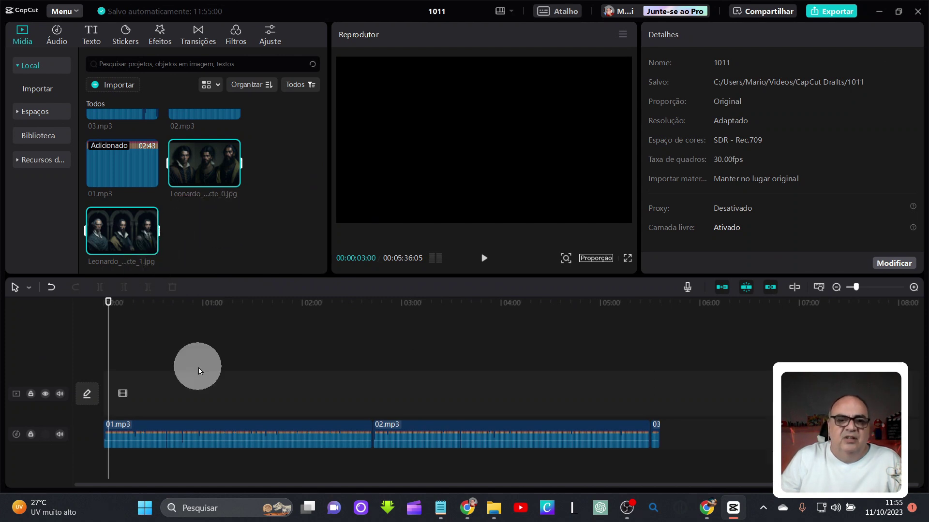
Step: Copy the two image suggestions under "Dicas Valiosas baseadas nos ensinamentos estoicos" from the Notepad file
drag(187, 231, 5, 265)
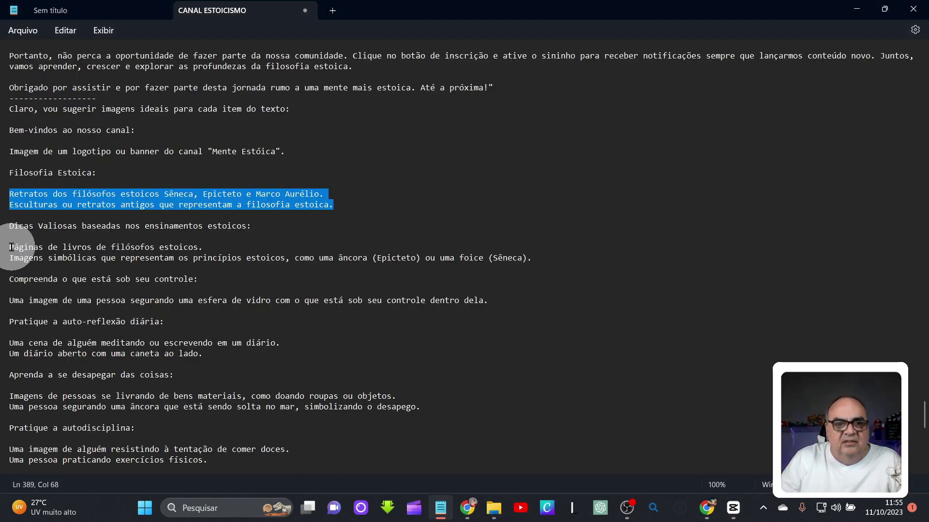
click(11, 247)
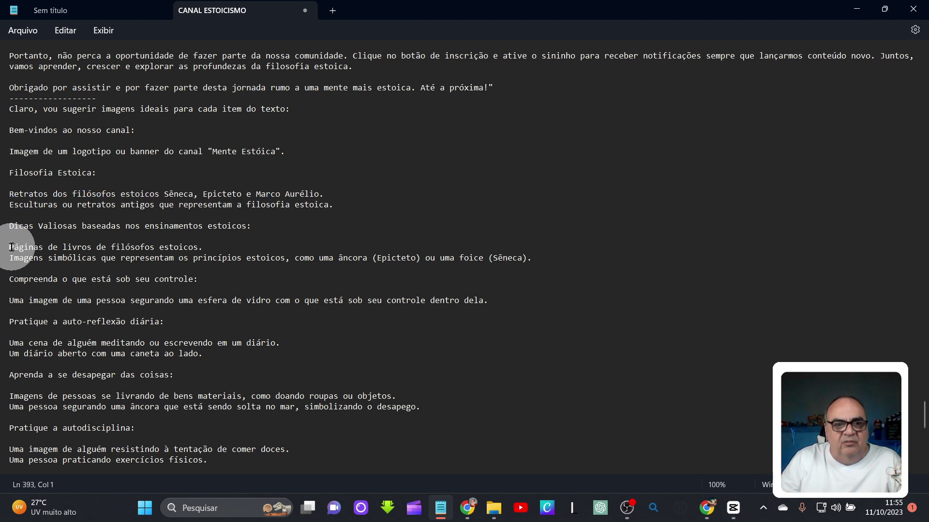
drag(40, 248, 531, 266)
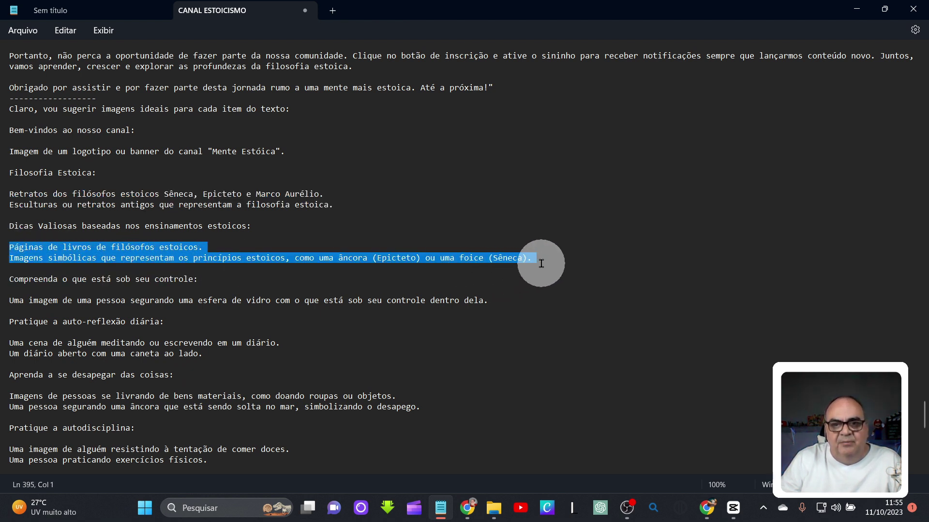
right_click(539, 259)
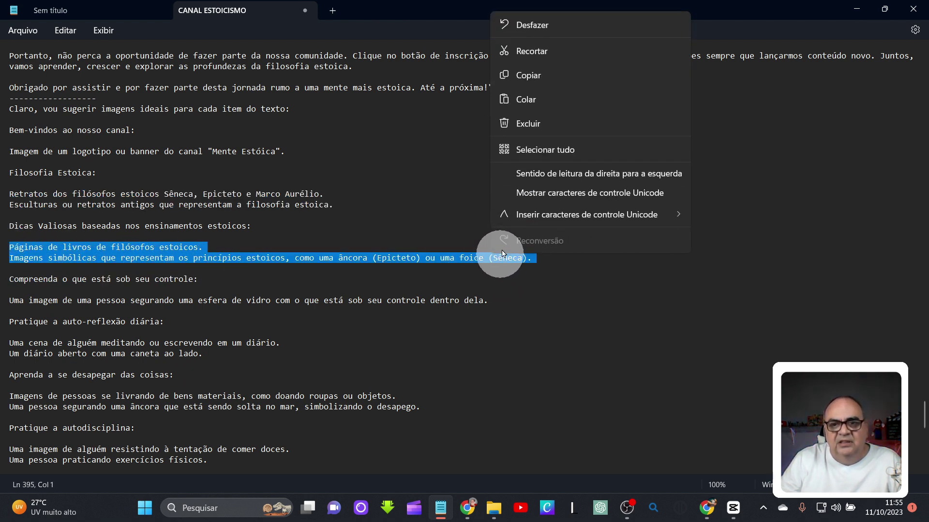
click(534, 76)
Step: Switch to Leonardo.Ai, replace the prompt with the copied "Páginas de livros de filósofos estoicos" suggestions and generate the images
click(713, 511)
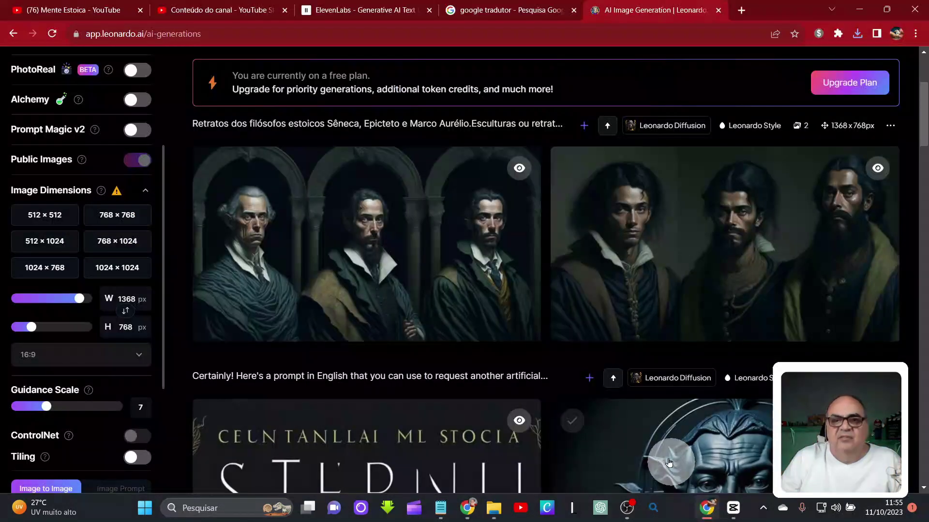
drag(566, 79, 488, 85)
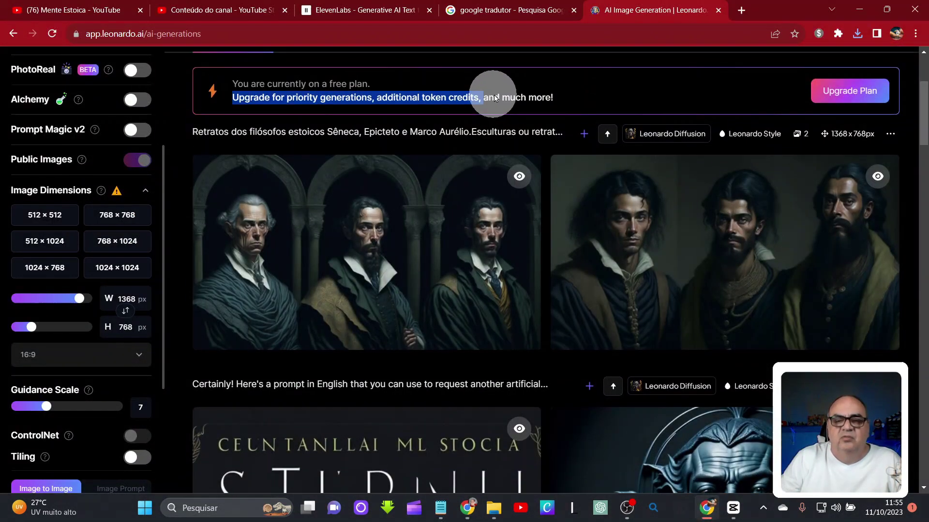
scroll(489, 93, up, 4)
drag(506, 139, 170, 121)
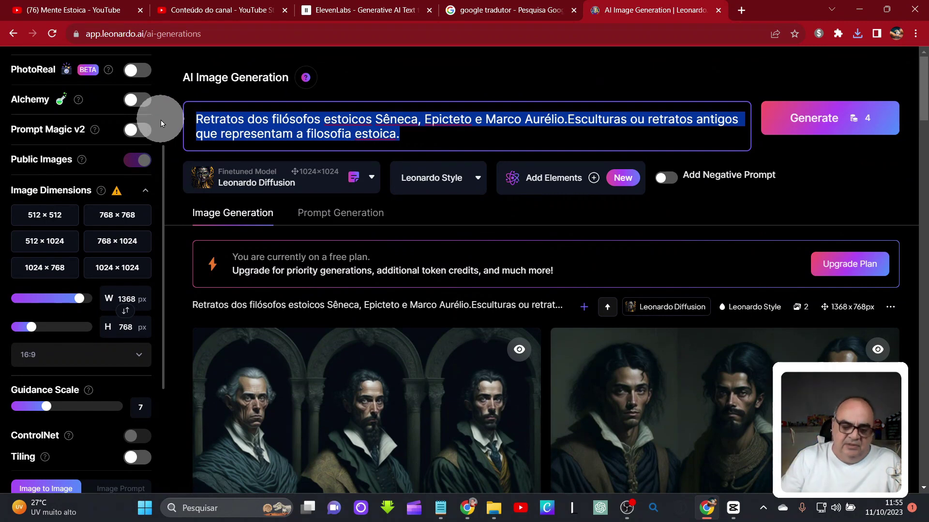
key(ctrl+v)
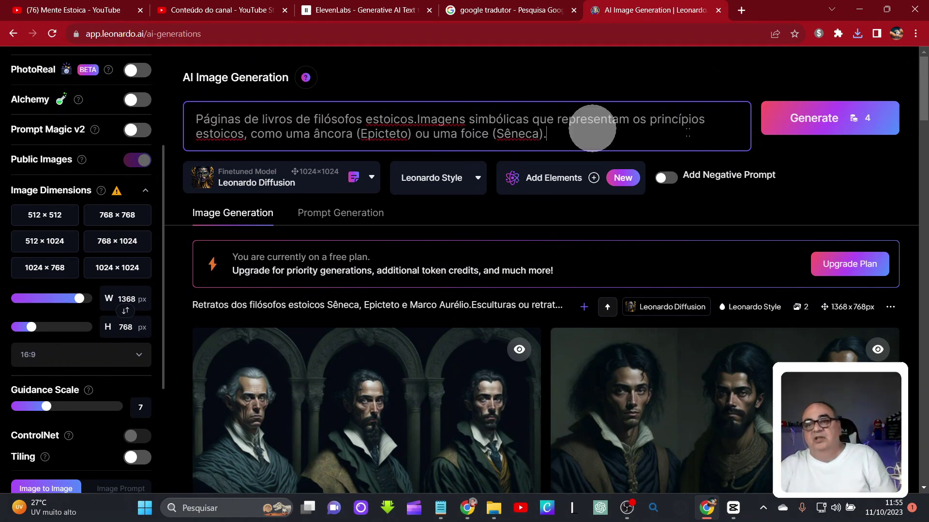
click(822, 118)
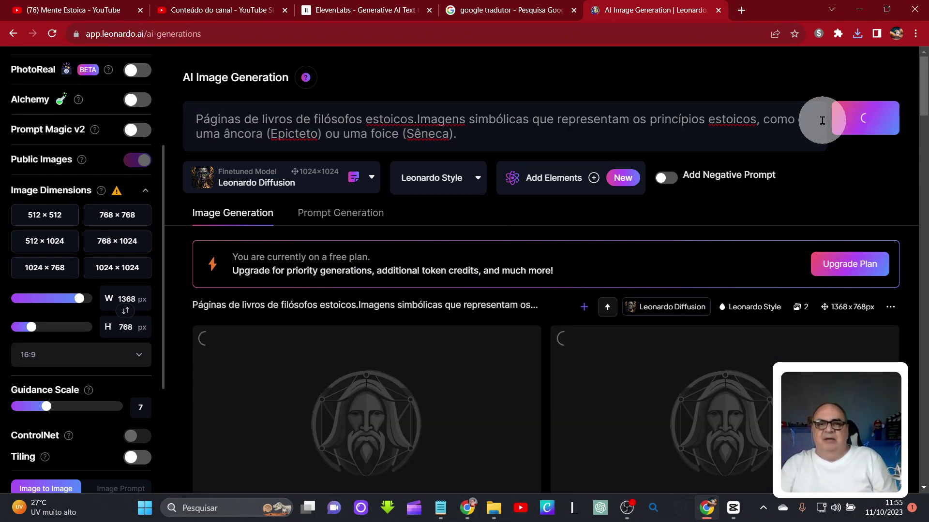
Step: Compare the images generated from the English and Portuguese versions of the Stoic book pages prompt
scroll(465, 379, down, 1)
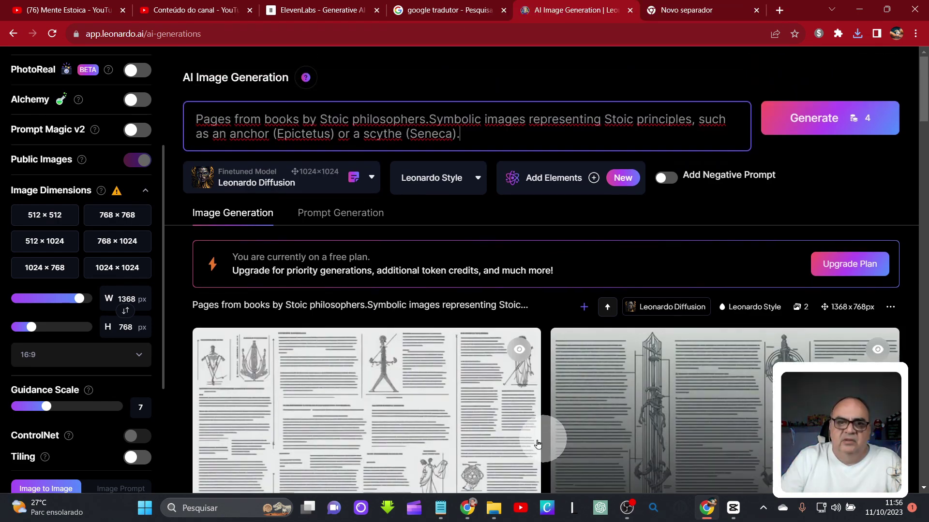
scroll(493, 449, down, 1)
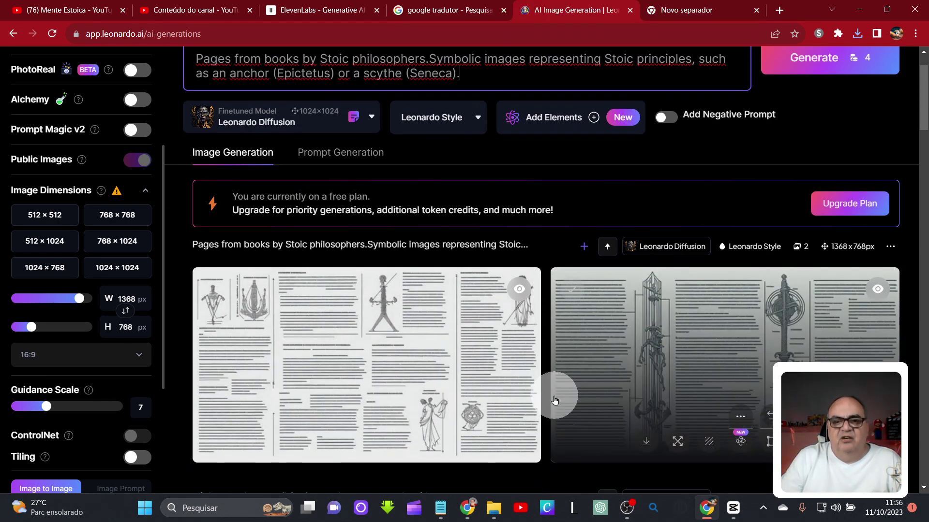
scroll(554, 399, down, 5)
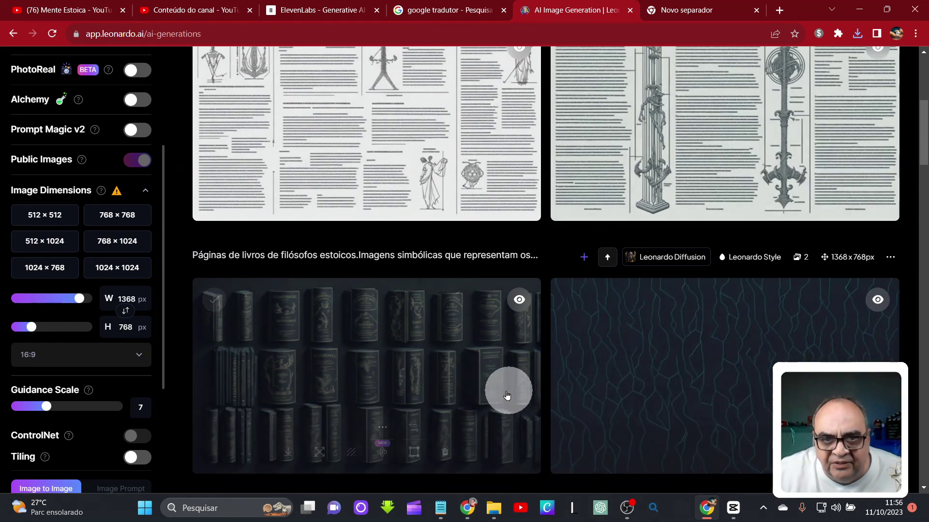
scroll(525, 469, up, 7)
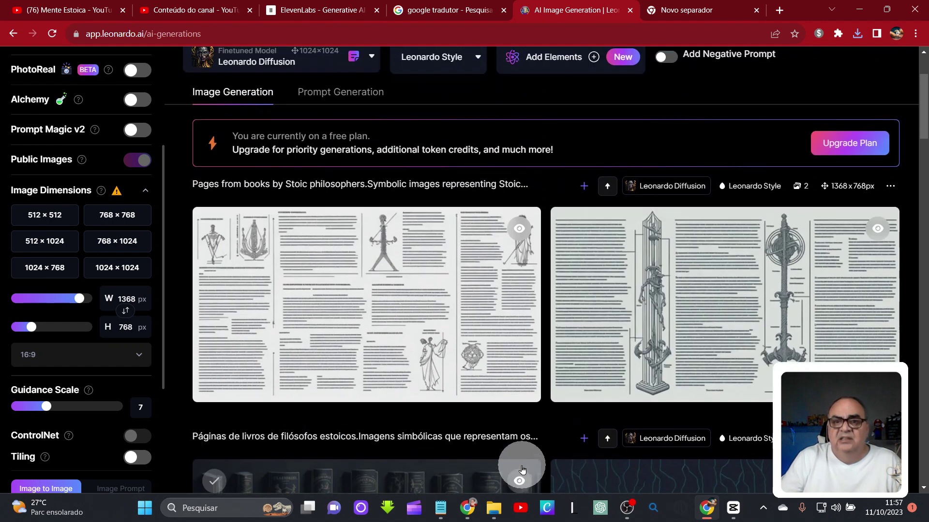
scroll(520, 416, down, 1)
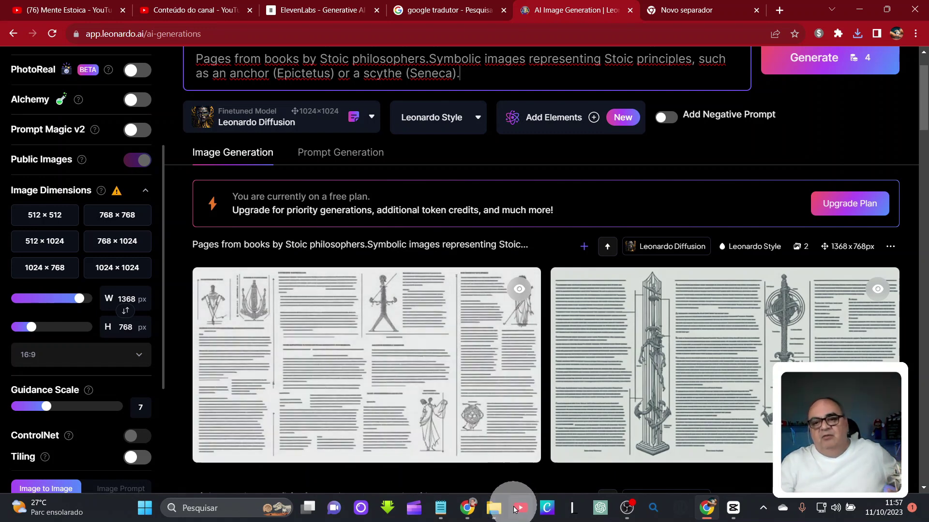
mouse_move(696, 521)
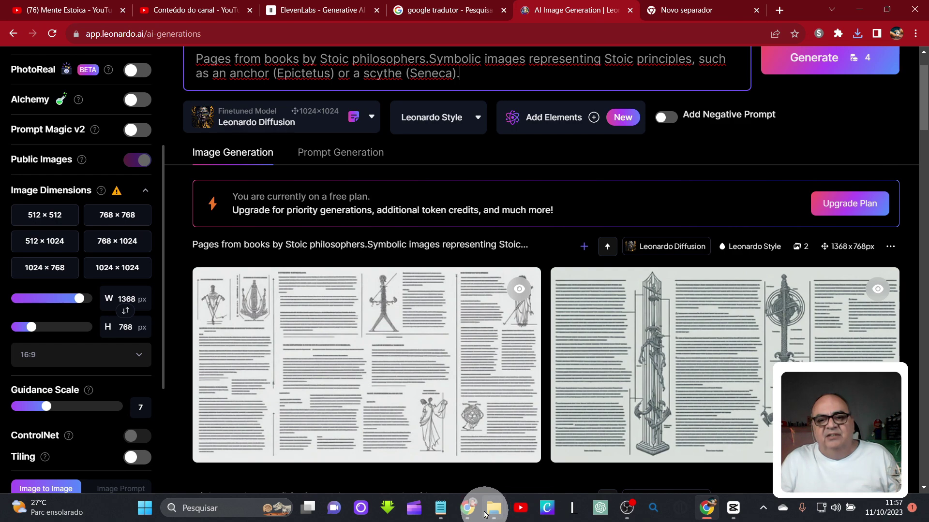
mouse_move(474, 513)
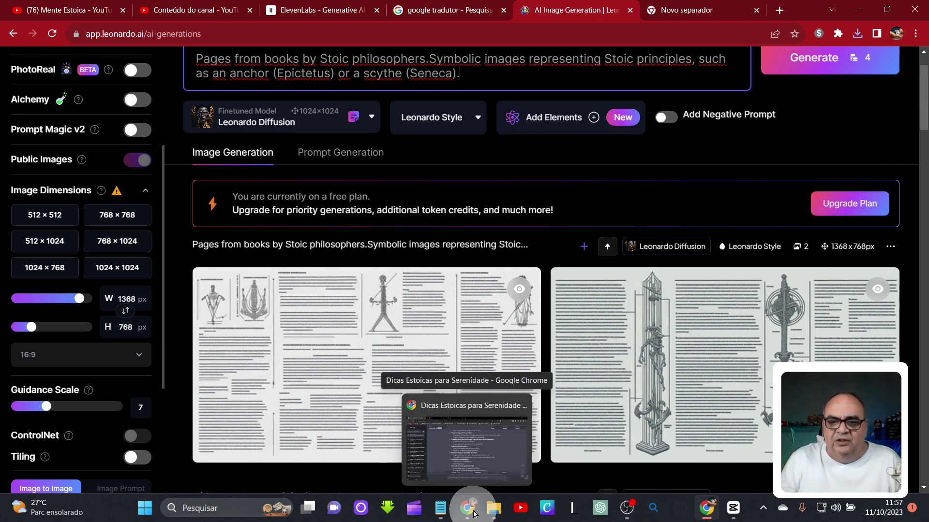
Step: Switch to the Notepad file and copy the glass sphere image suggestion under "Compreenda o que está sob seu controle"
click(440, 508)
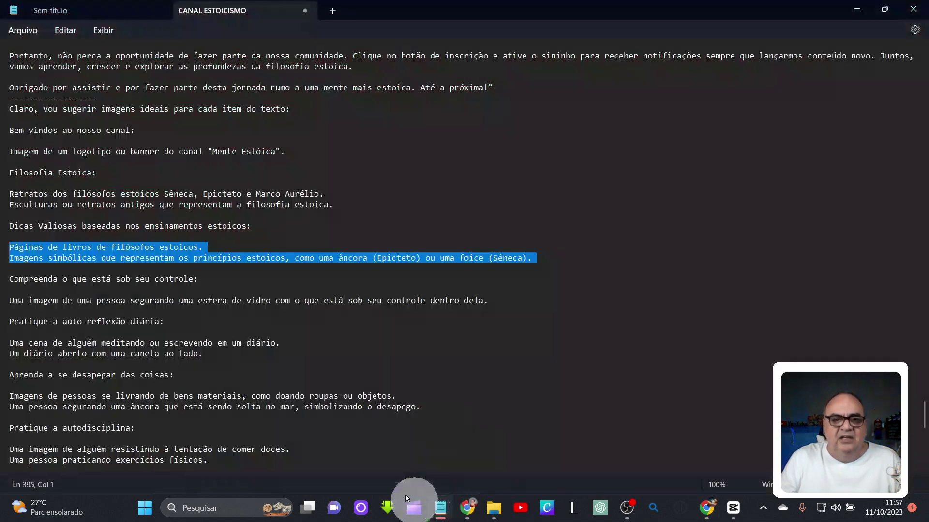
drag(10, 301, 488, 301)
key(ctrl+c)
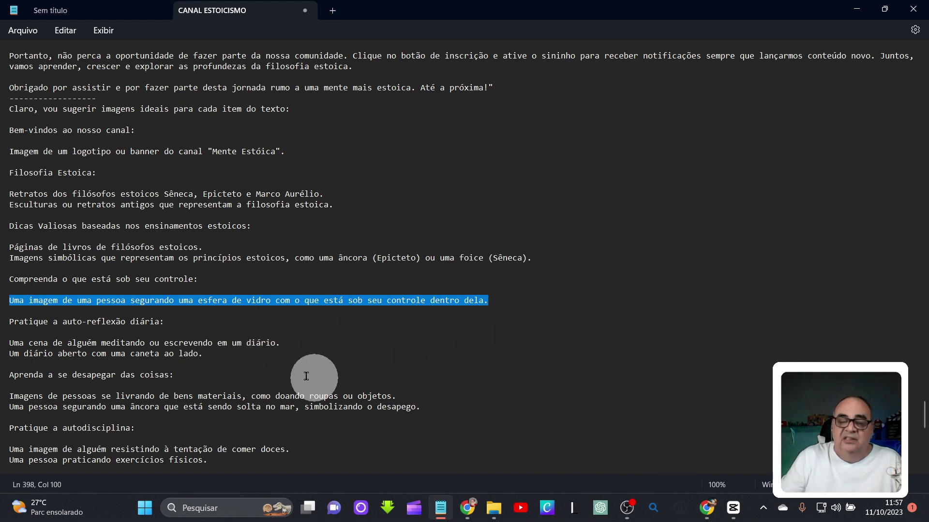
Step: Switch to Leonardo.Ai, replace the prompt with the copied Portuguese glass sphere suggestion, generate the images and inspect them
click(712, 519)
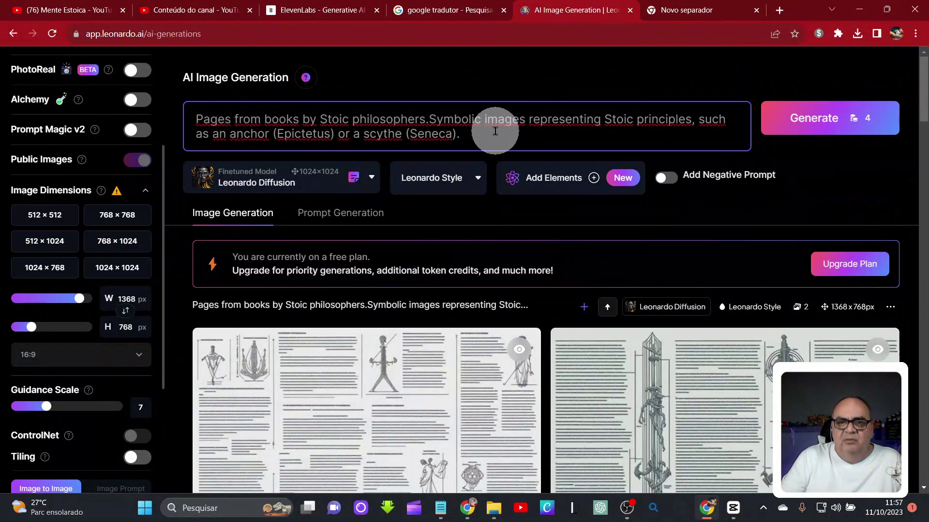
triple_click(496, 131)
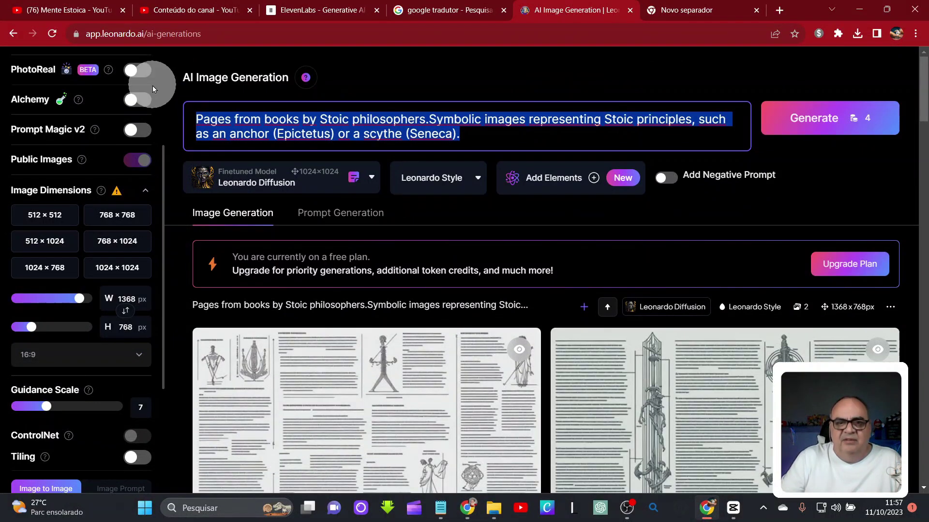
key(ctrl+v)
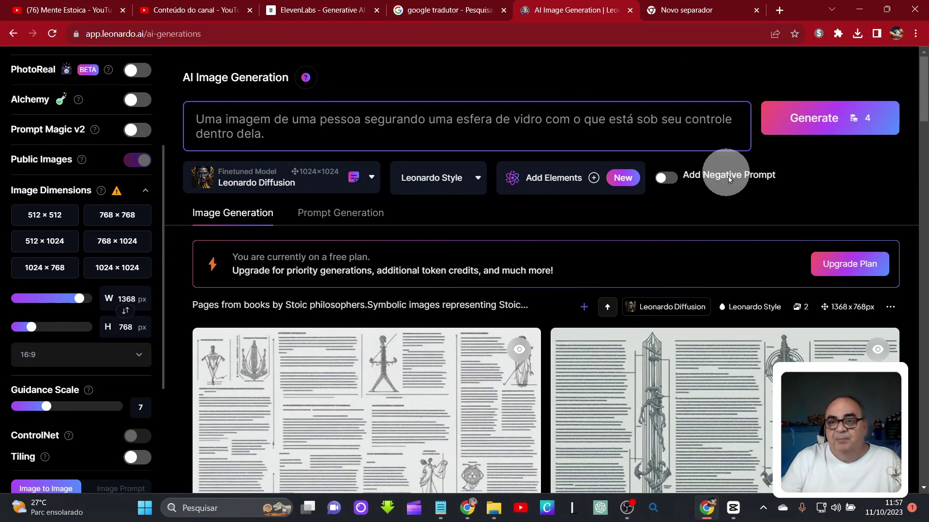
click(774, 118)
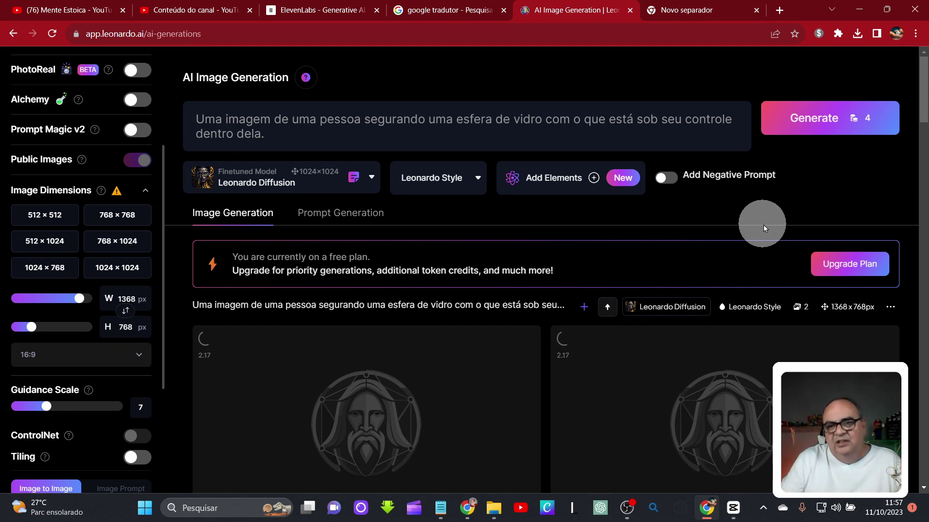
scroll(791, 214, down, 1)
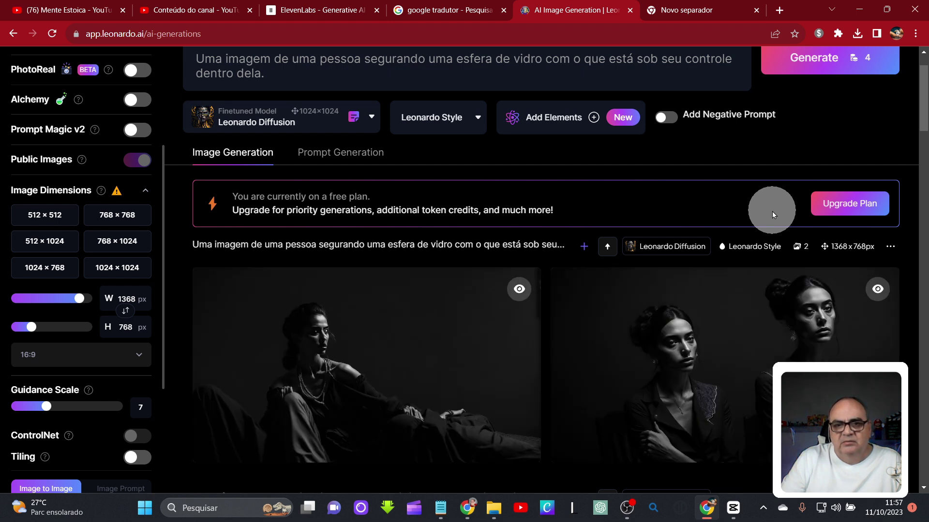
mouse_move(632, 441)
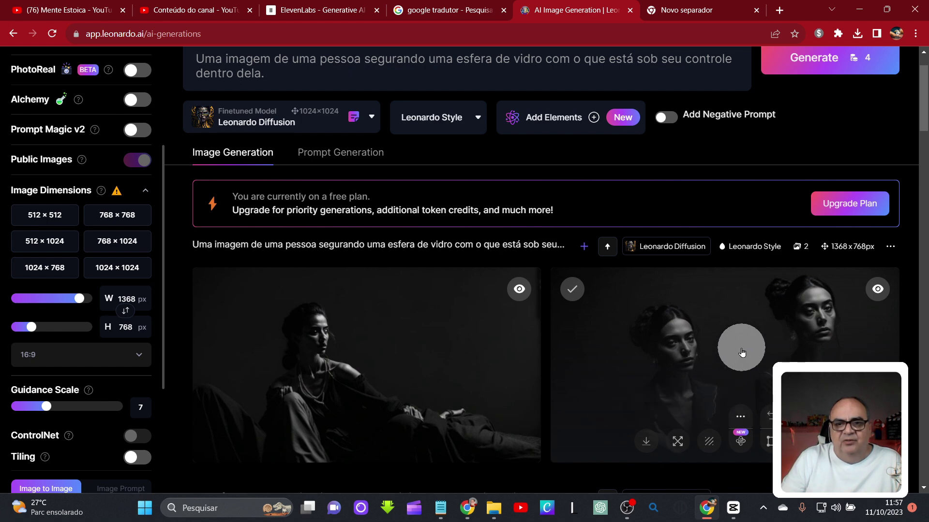
scroll(741, 350, up, 2)
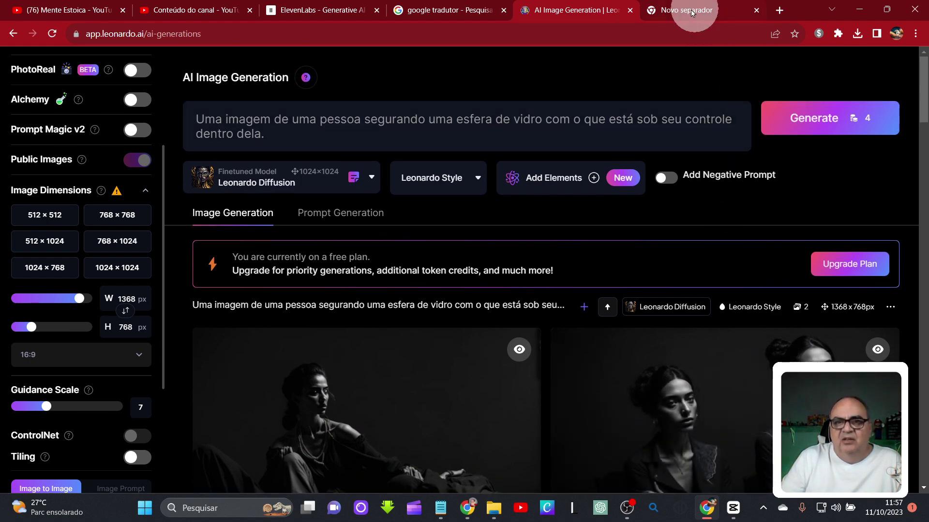
Step: Translate the Portuguese glass sphere suggestion into English in Google Tradutor and copy the translation
click(452, 10)
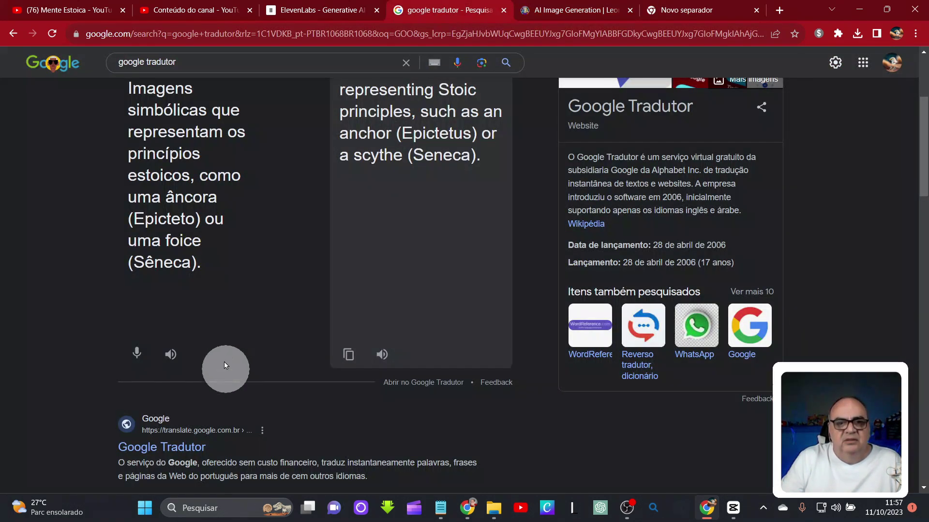
drag(249, 285, 59, 80)
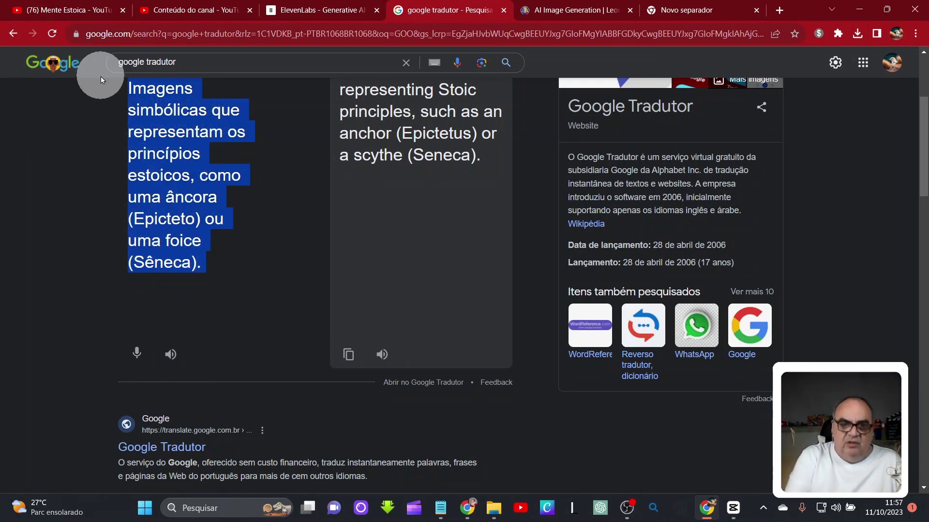
key(ctrl+v)
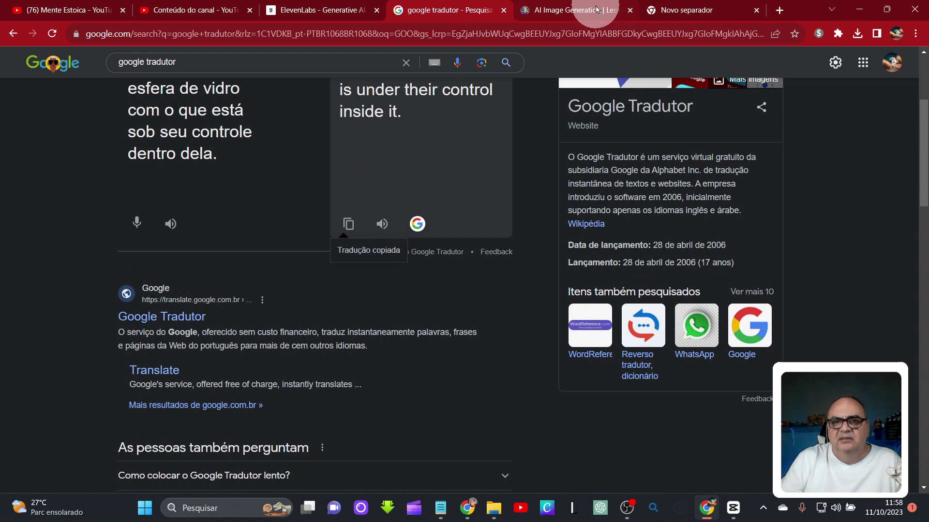
Step: Generate Leonardo.Ai images from the prompt "An image of a person holding a glass sphere with whatever is under their control inside it."
click(573, 10)
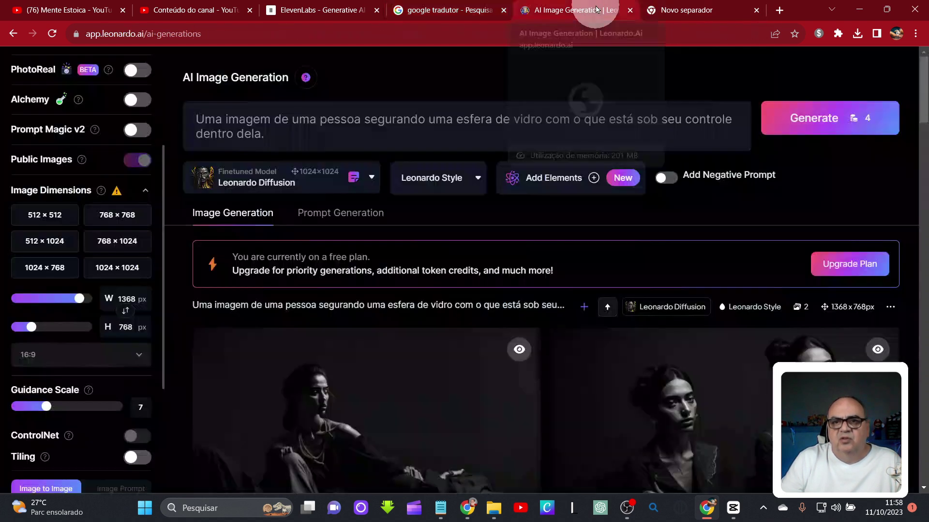
triple_click(270, 143)
text(An image of a person holding a glass sphere with whatever is under their control inside it.)
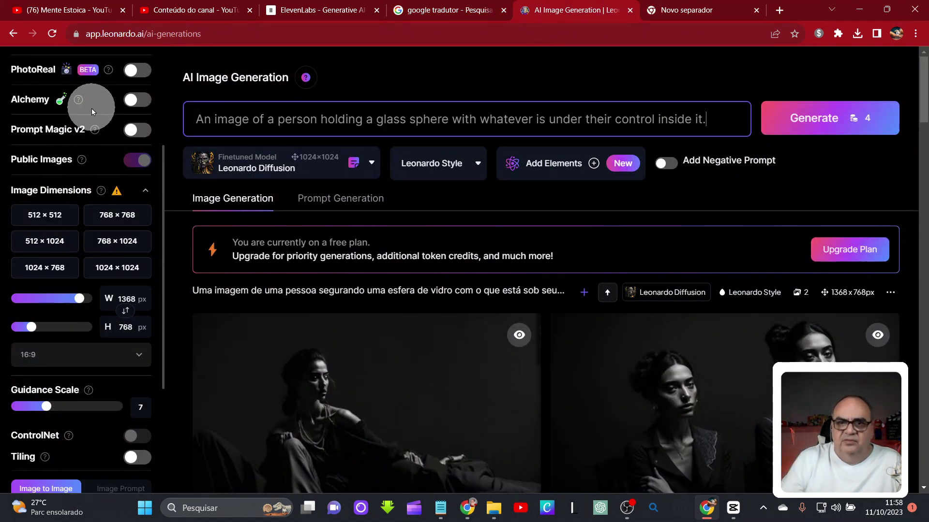
click(798, 124)
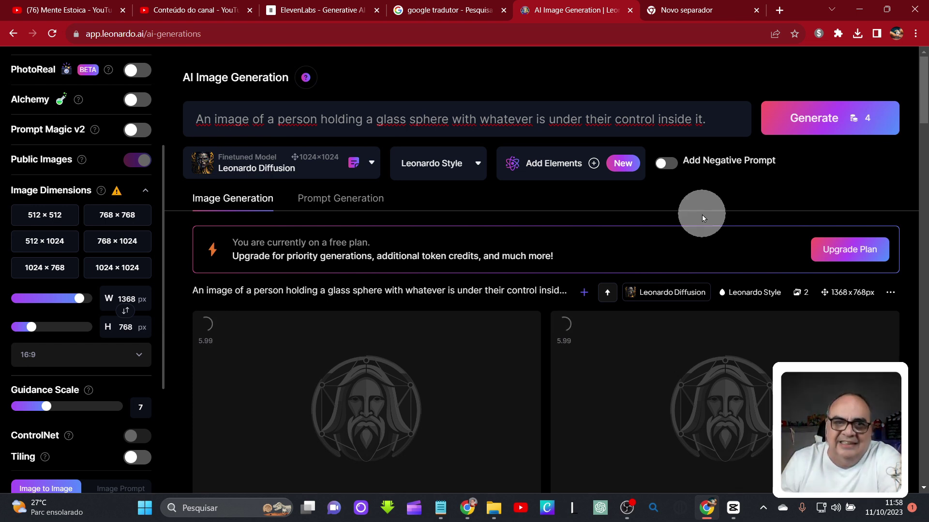
Step: Download the generated image of the man holding the glass sphere
scroll(701, 215, down, 1)
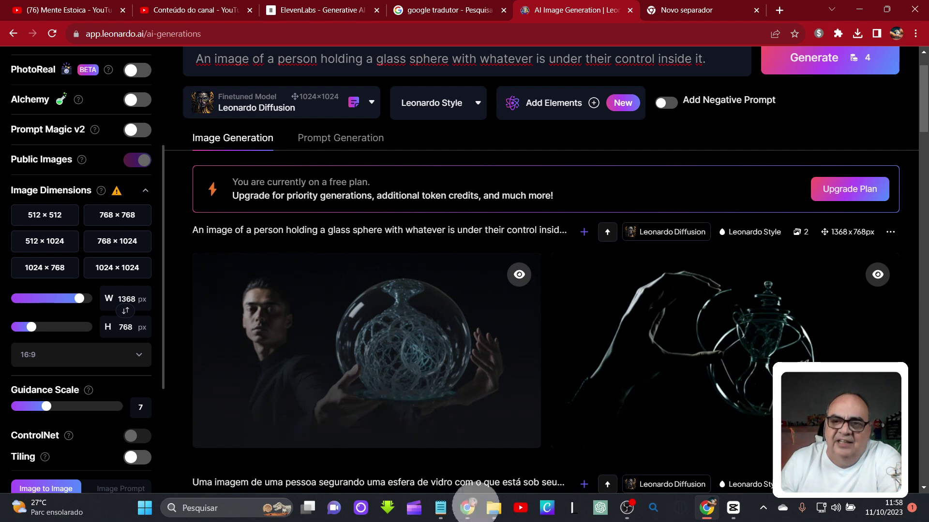
scroll(486, 481, down, 1)
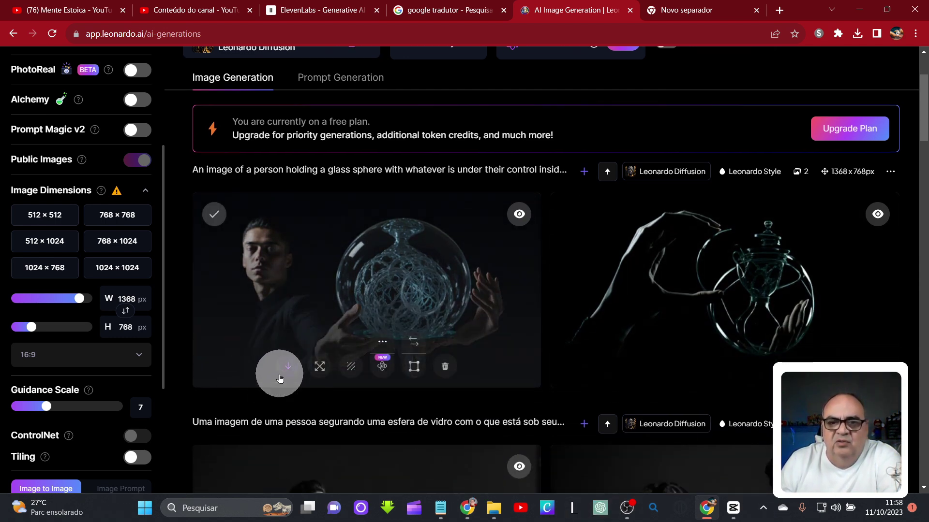
click(279, 379)
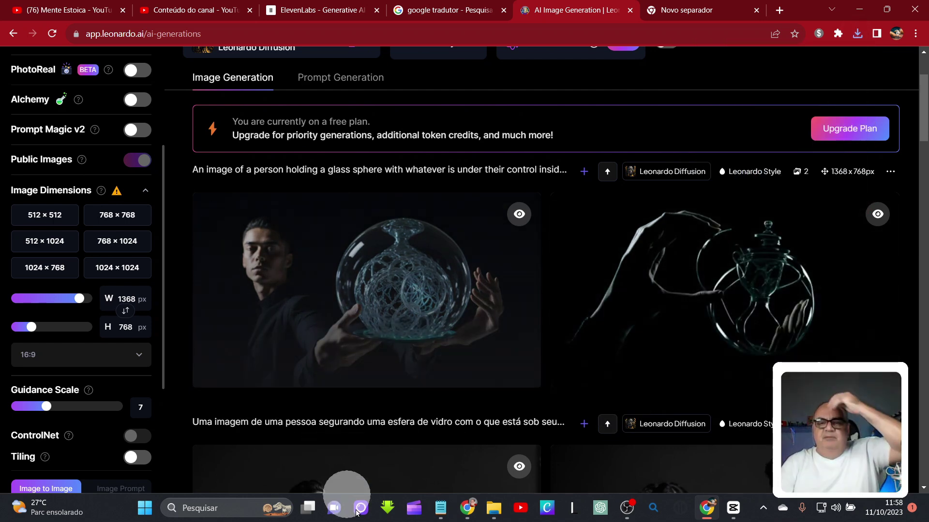
Step: Switch to the Notepad file and select the image suggestion text under "Pratique a auto-reflexão diária"
mouse_move(484, 515)
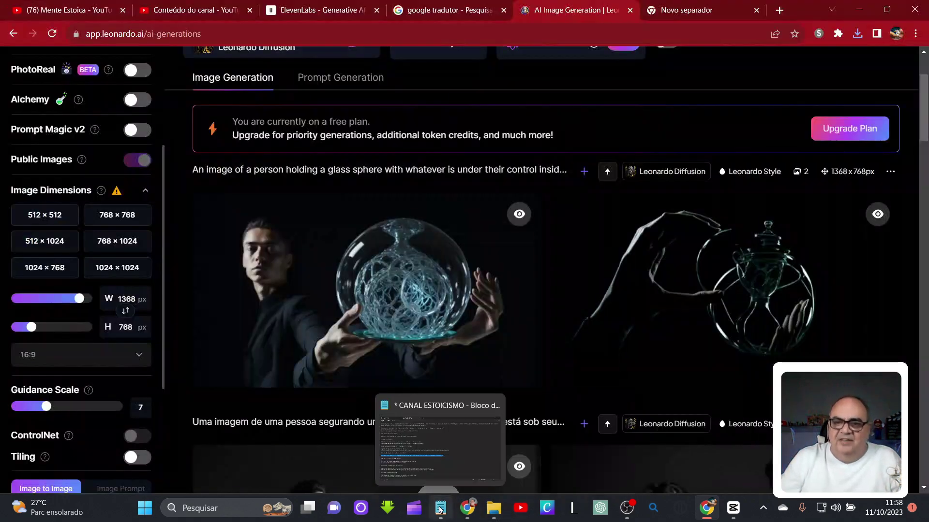
click(440, 511)
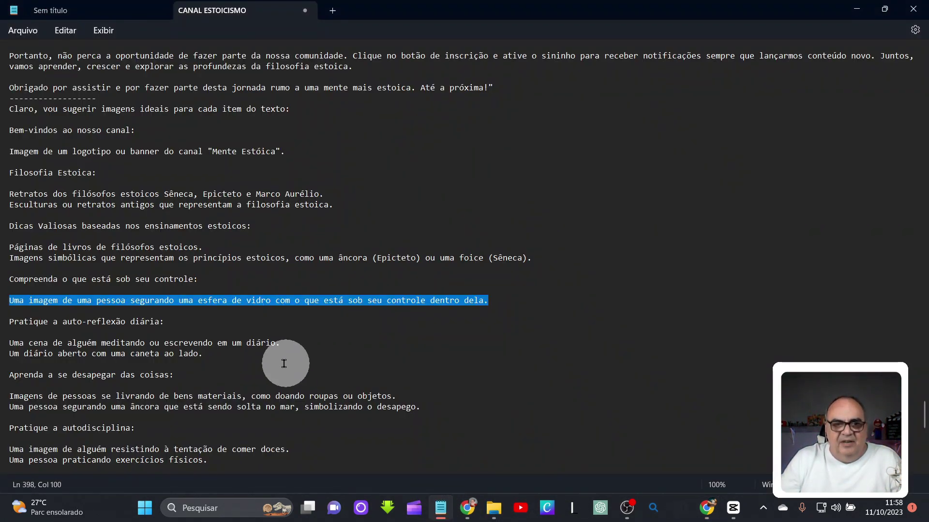
drag(233, 360, 144, 358)
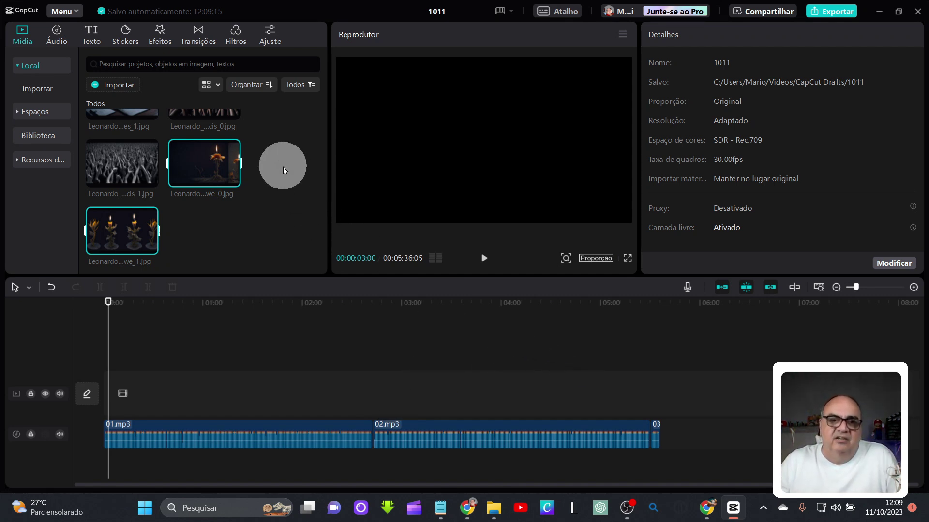
Step: Import the "trailler estoico - Feito com o Clipchamp" video from Downloads and place it at the start of the video track
scroll(285, 172, down, 5)
scroll(286, 176, up, 5)
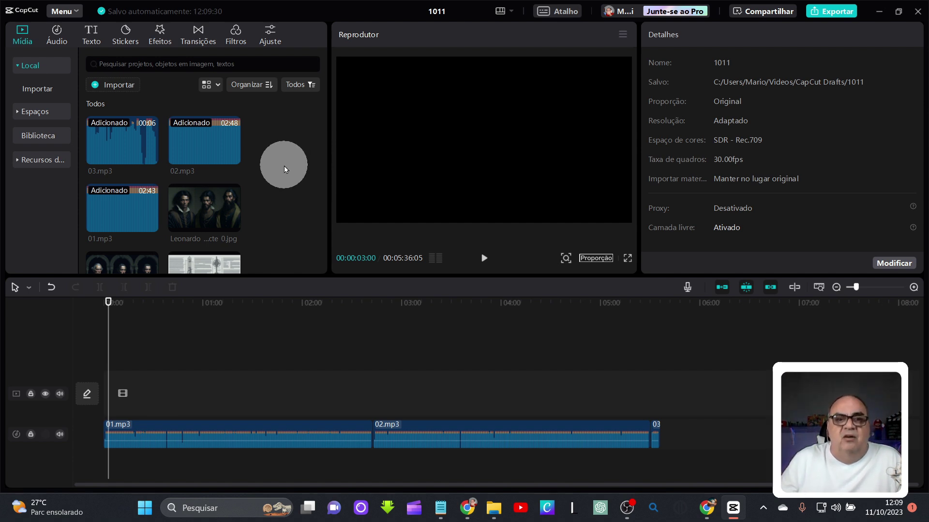
click(124, 86)
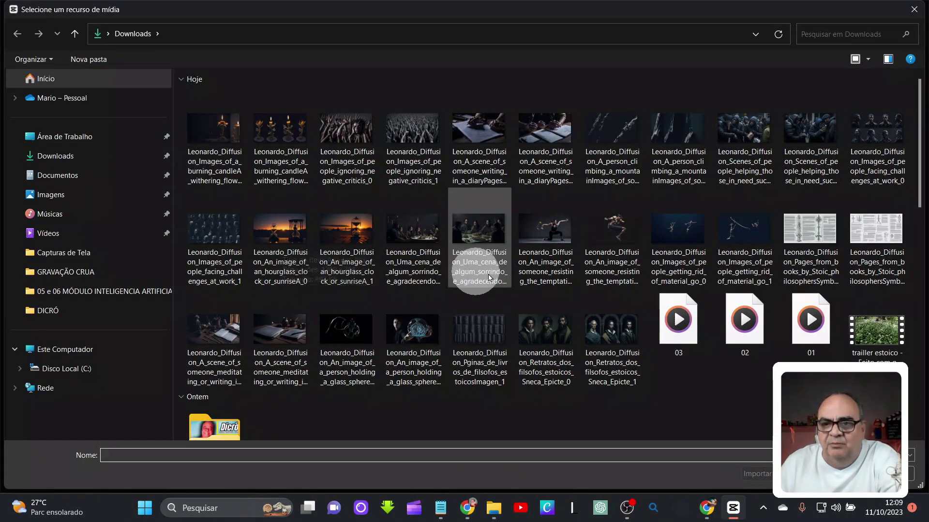
scroll(551, 308, down, 3)
scroll(555, 300, up, 3)
click(876, 333)
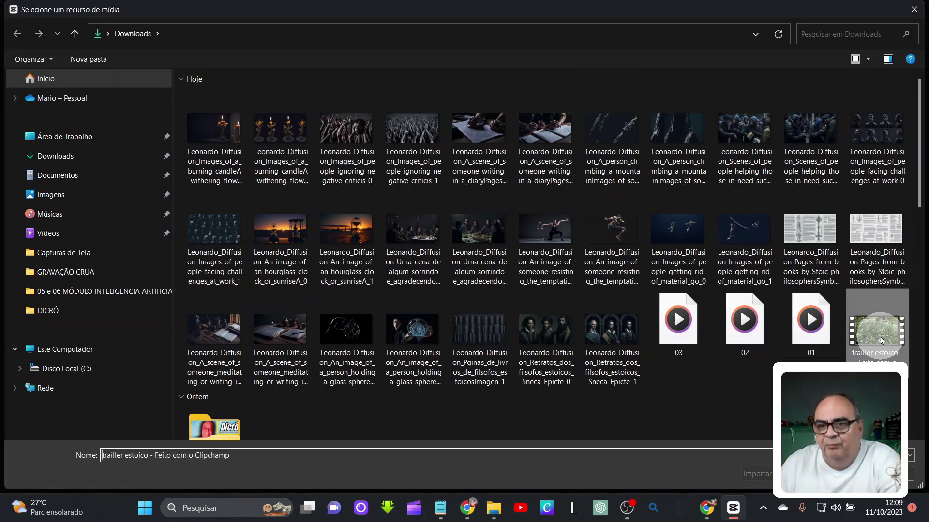
click(828, 474)
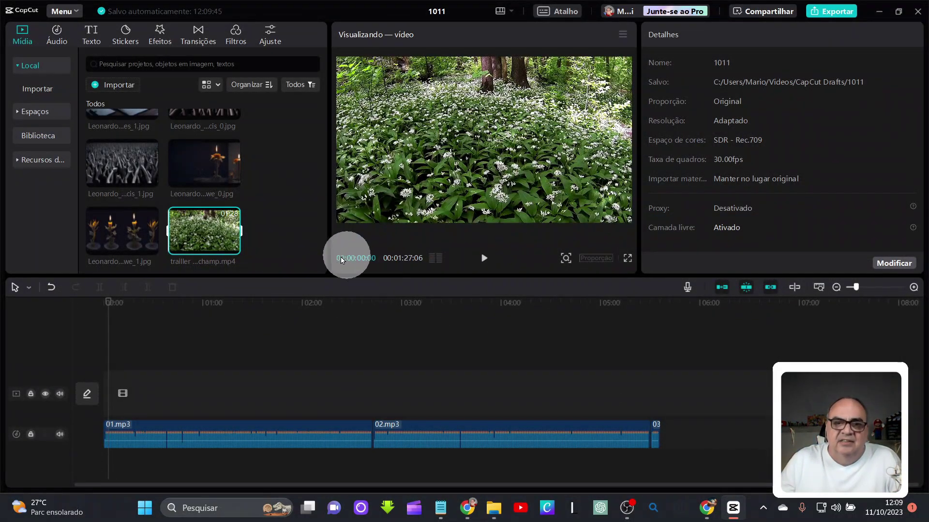
drag(194, 243, 100, 401)
click(134, 407)
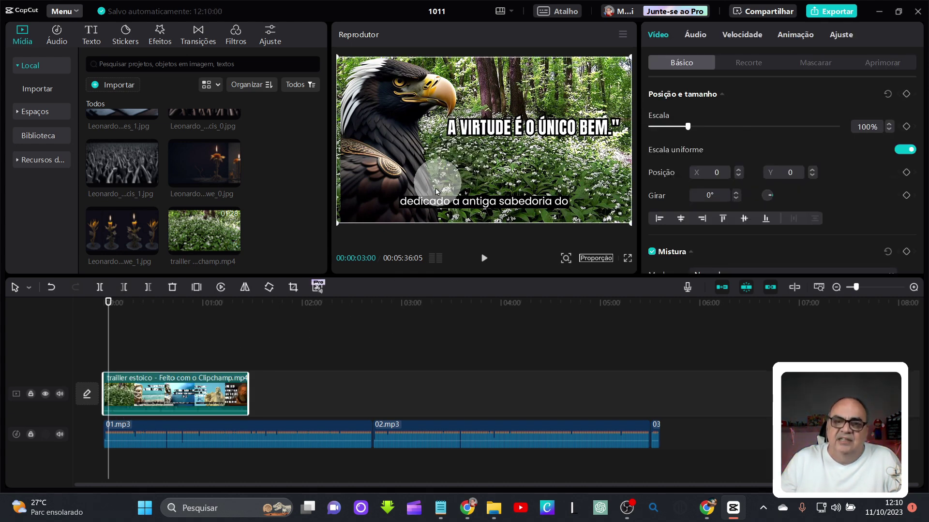
Step: Extract the audio from the trailer clip and delete the extracted audio from the timeline
right_click(202, 395)
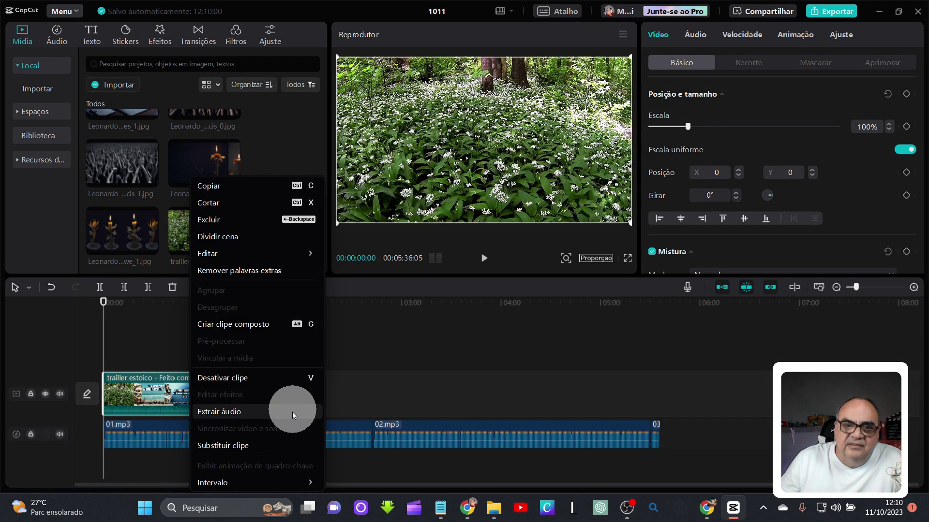
click(291, 414)
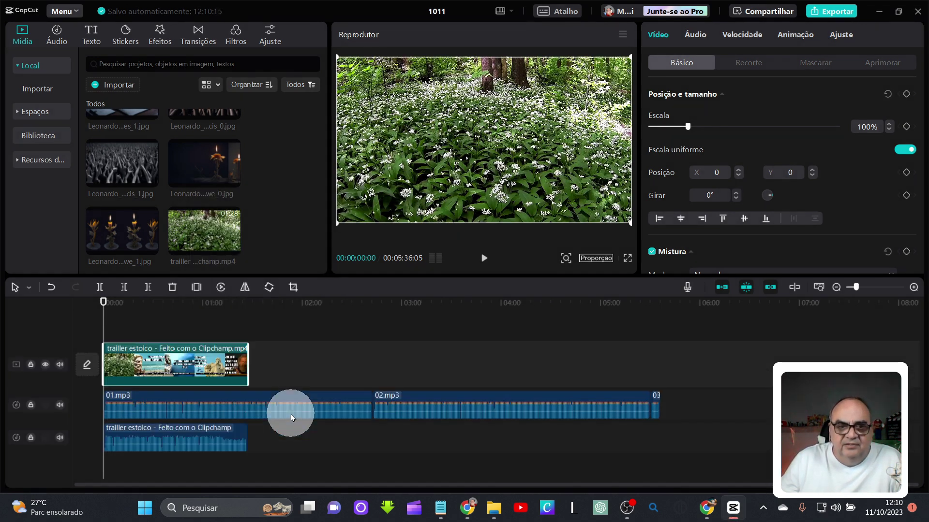
click(210, 437)
key(Delete)
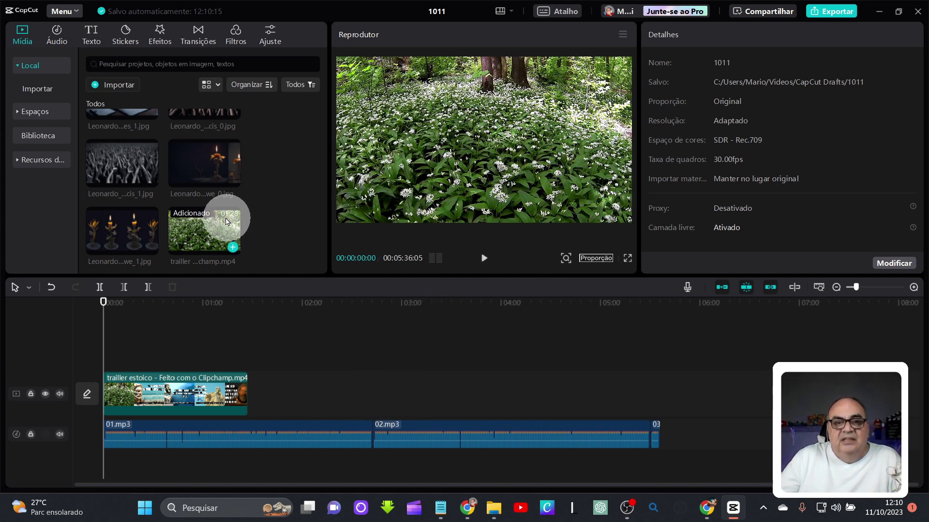
Step: Look through the images imported into the project's media library
scroll(225, 216, up, 10)
scroll(224, 218, up, 8)
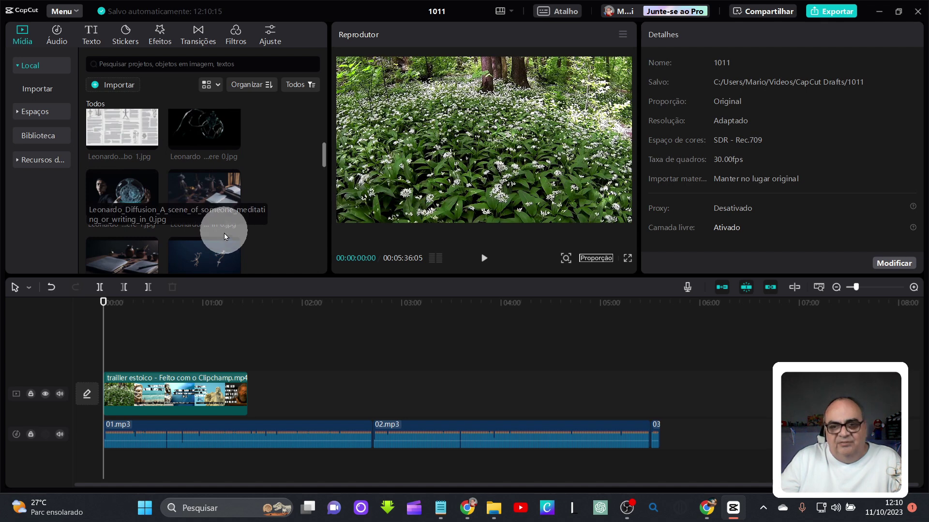
scroll(225, 236, up, 2)
scroll(225, 239, up, 3)
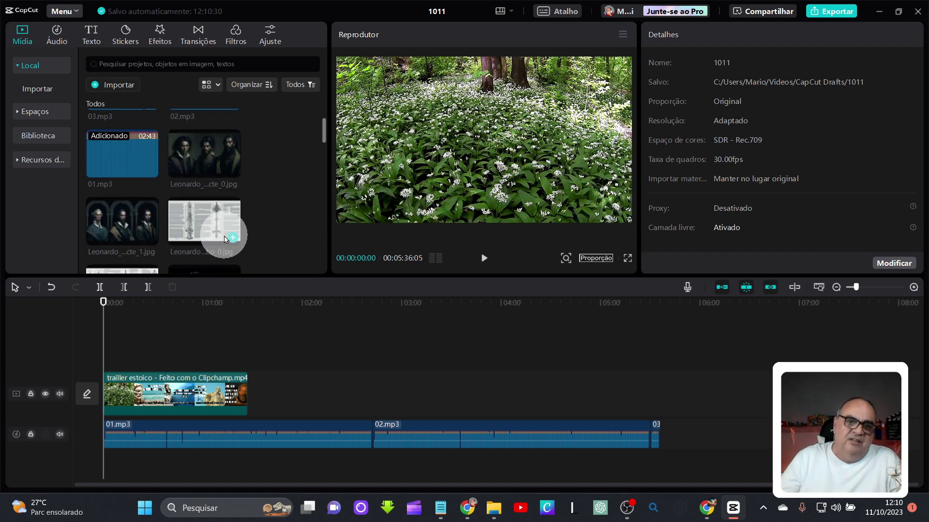
scroll(224, 248, down, 10)
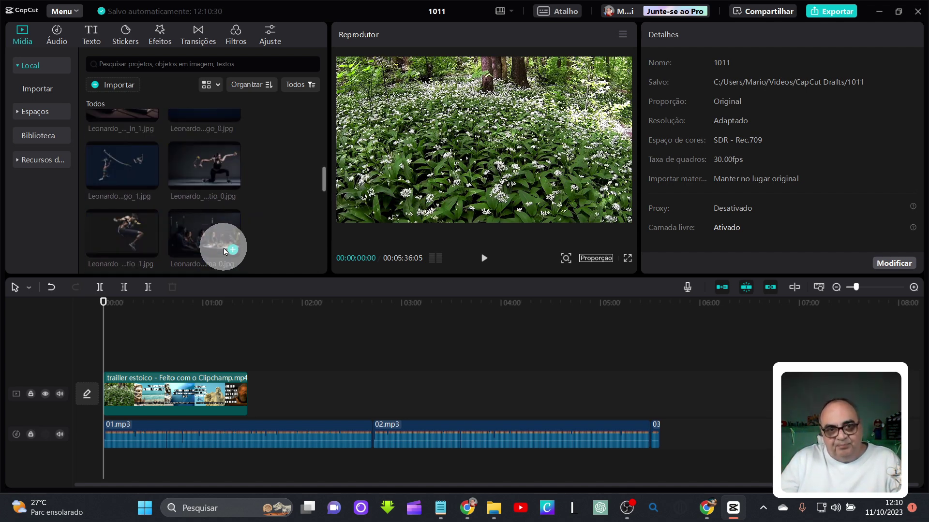
scroll(223, 248, down, 3)
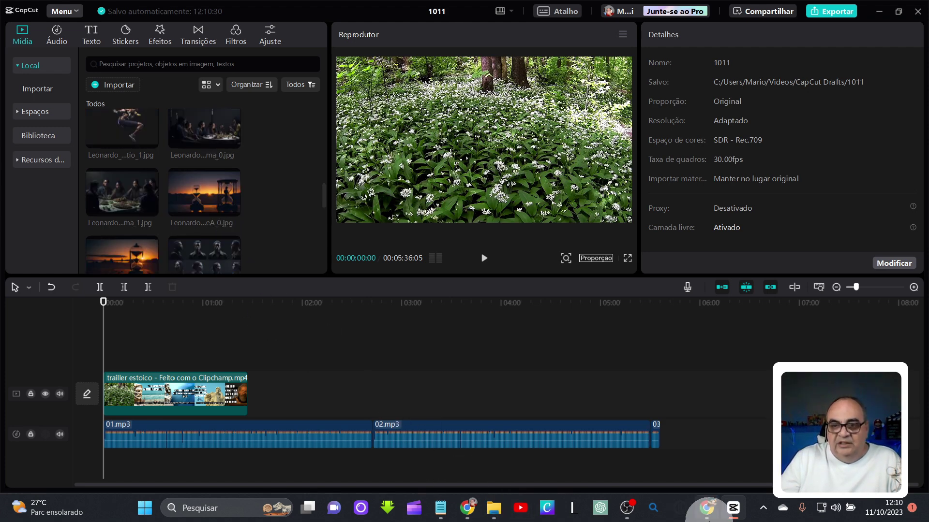
Step: Switch to Leonardo.Ai, check the image generation settings and review the generated images in the Personal Feed
mouse_move(713, 517)
click(687, 455)
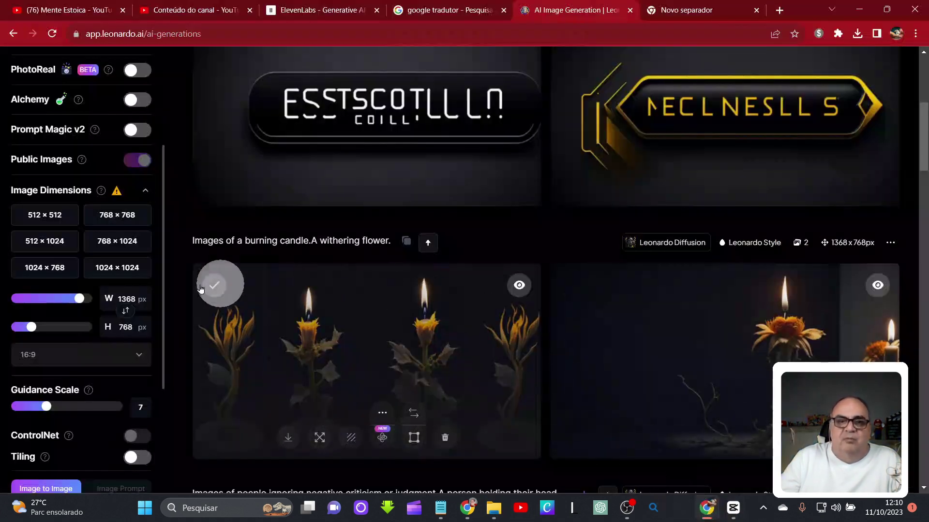
scroll(340, 200, up, 5)
scroll(340, 200, up, 2)
scroll(125, 124, up, 4)
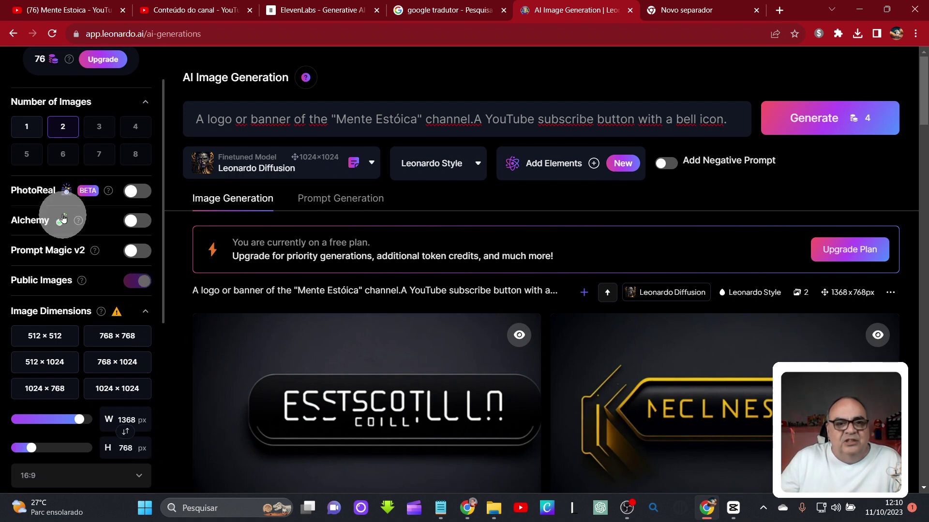
scroll(111, 252, down, 2)
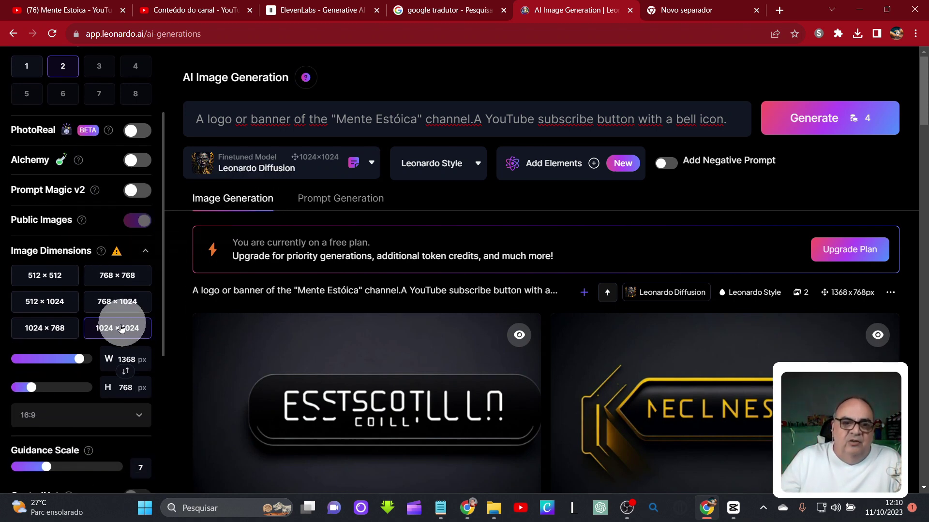
key(alt+Left)
scroll(659, 401, down, 10)
scroll(660, 417, up, 3)
scroll(626, 440, down, 8)
scroll(364, 383, up, 1)
scroll(364, 383, up, 15)
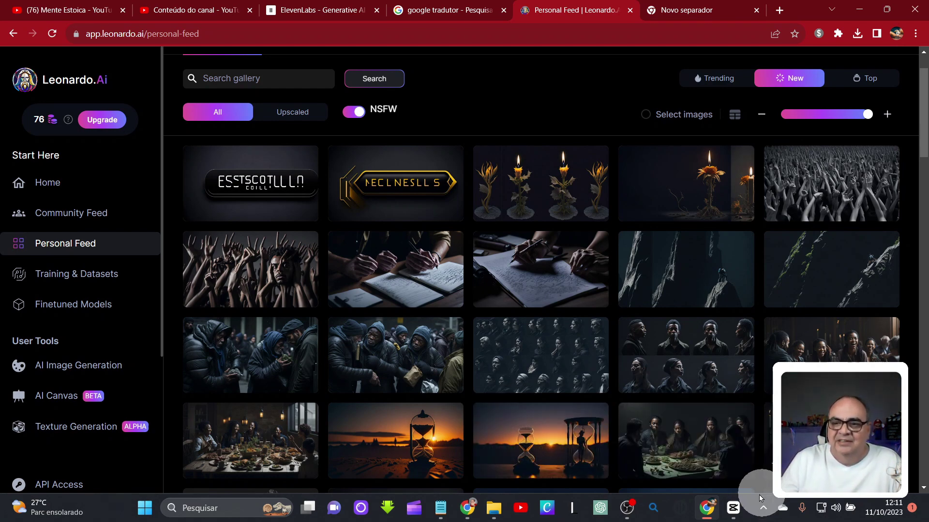
Step: Switch to the CANAL ESTOICISMO Notepad file and review the script and its list of image suggestions
click(734, 508)
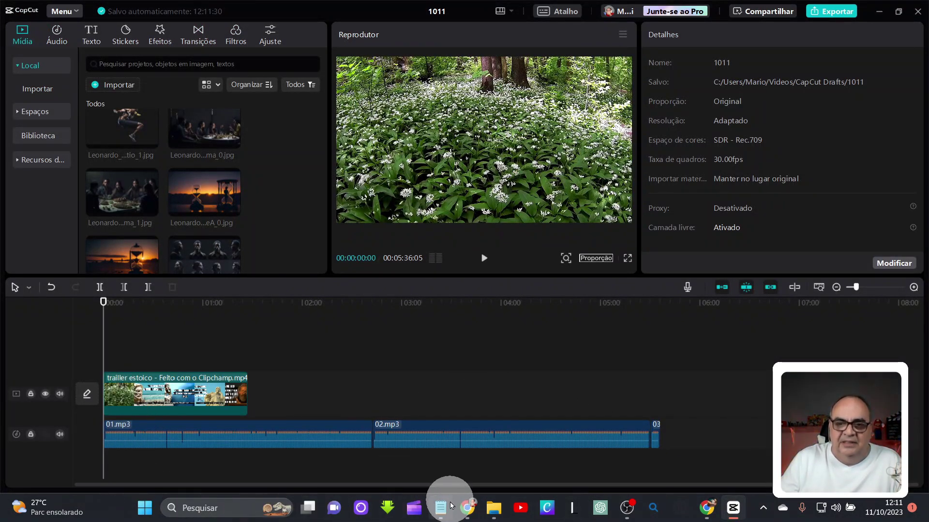
mouse_move(441, 513)
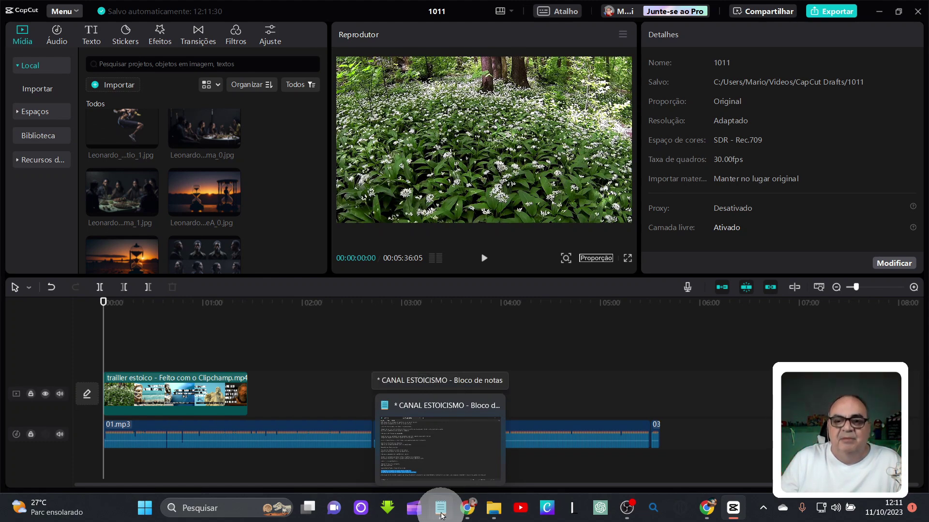
click(442, 514)
scroll(405, 306, up, 18)
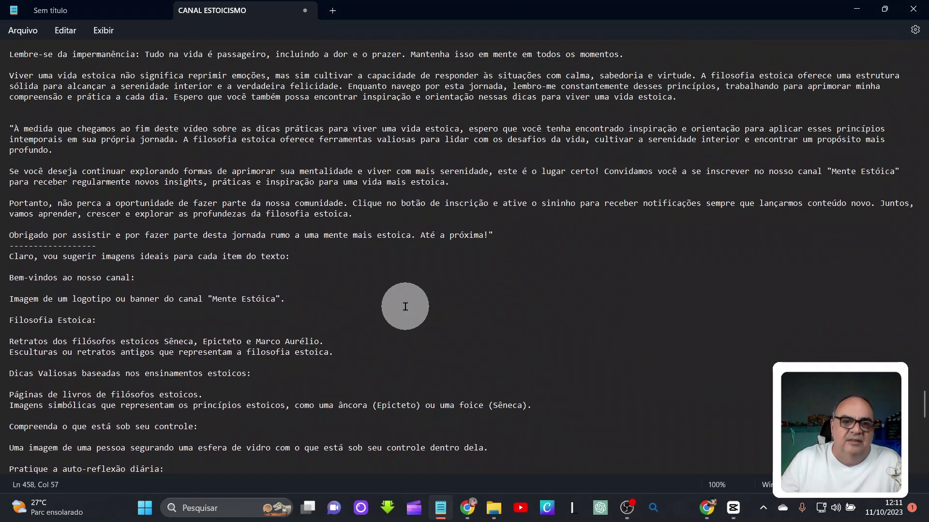
scroll(405, 307, down, 4)
scroll(406, 307, down, 2)
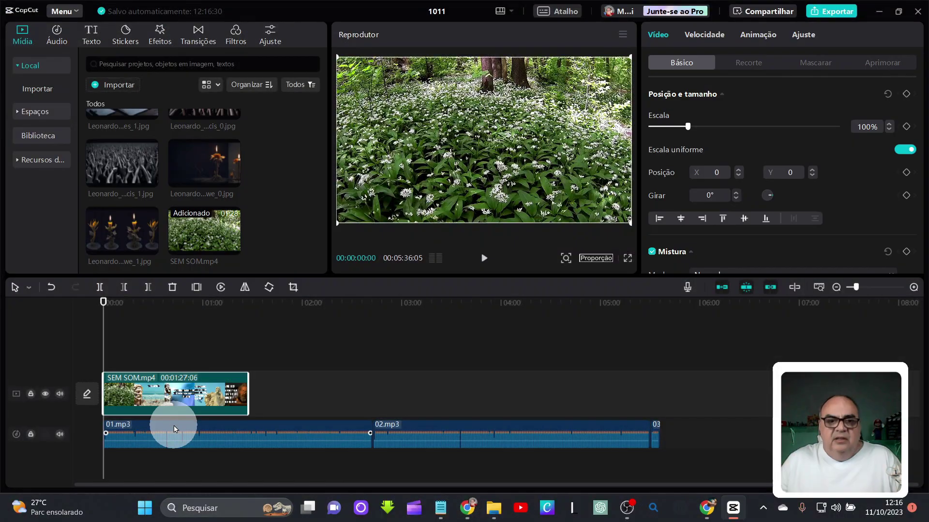
Step: Preview the first seconds of the timeline in CapCut and generate automatic captions in Português (Brasil)
click(486, 258)
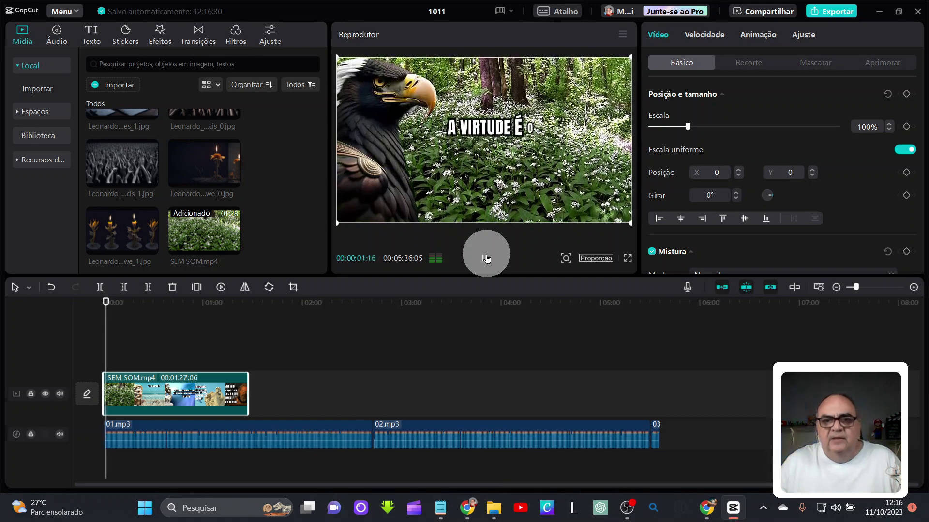
click(486, 258)
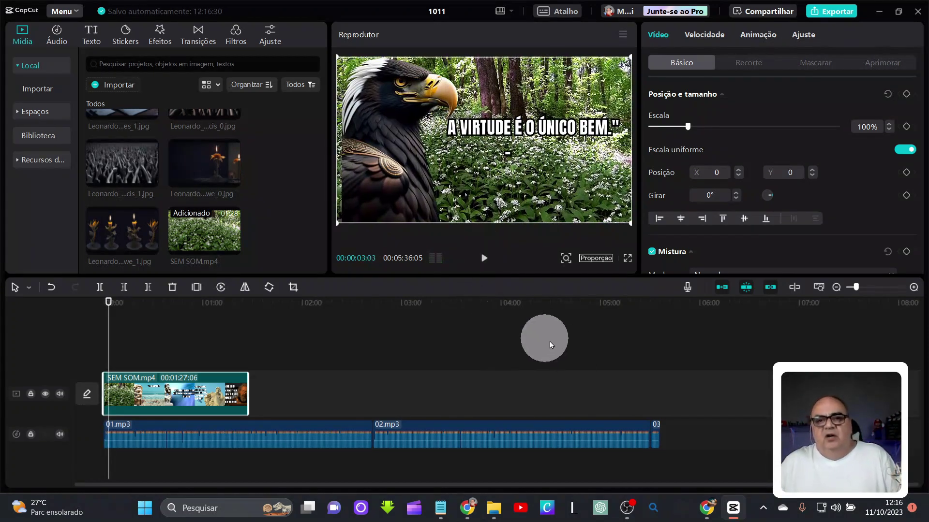
mouse_move(220, 440)
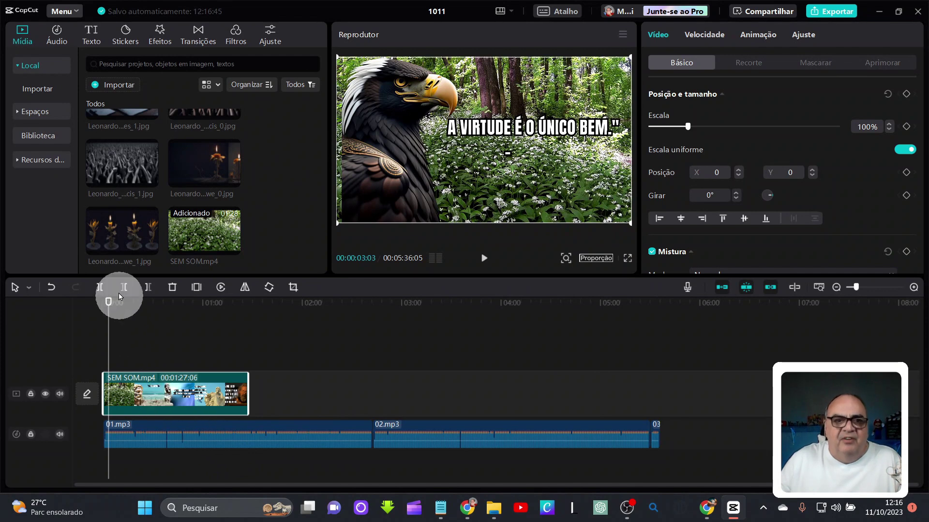
click(90, 38)
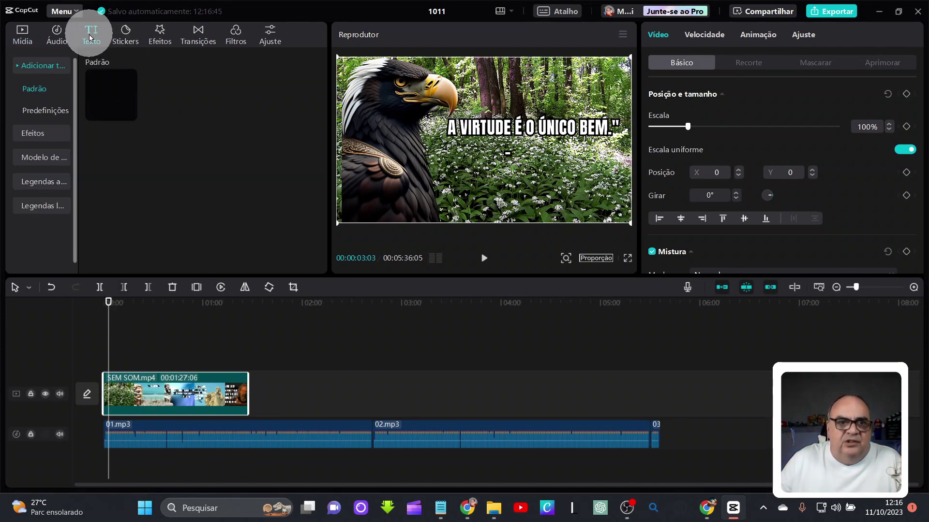
click(58, 183)
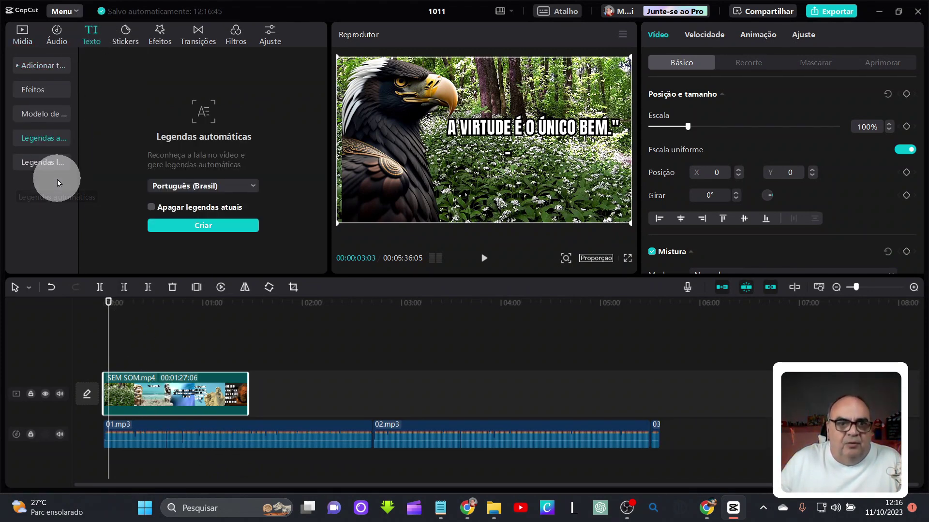
click(208, 227)
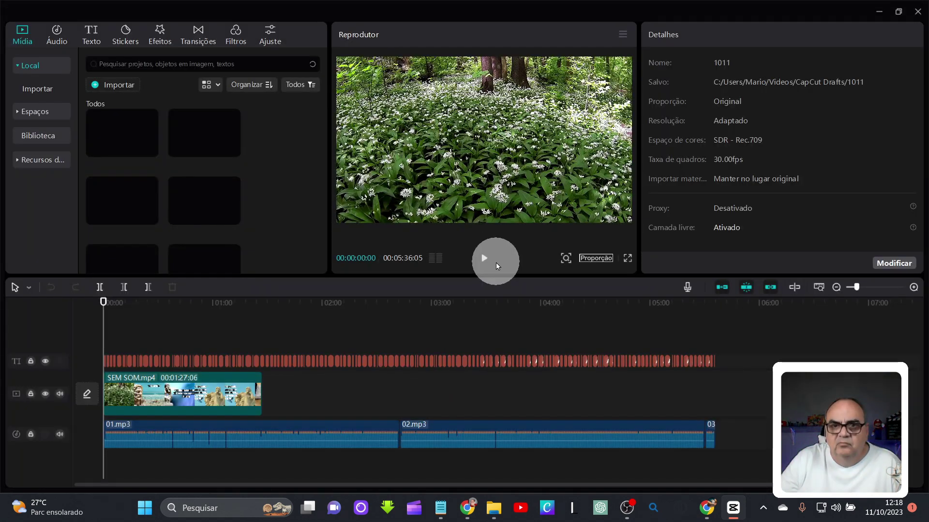
Step: Select all the generated captions and format them in yellow Arial Black with a font size of 7
click(482, 261)
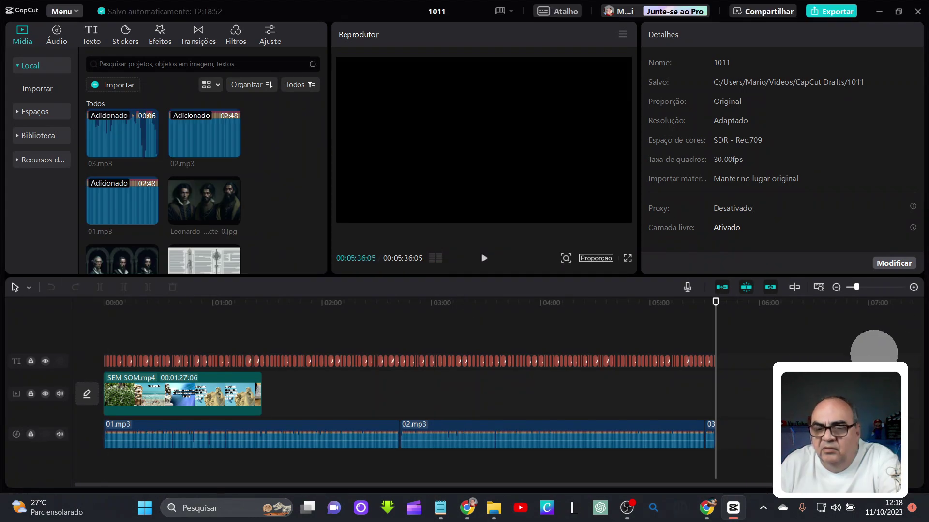
drag(742, 362, 101, 371)
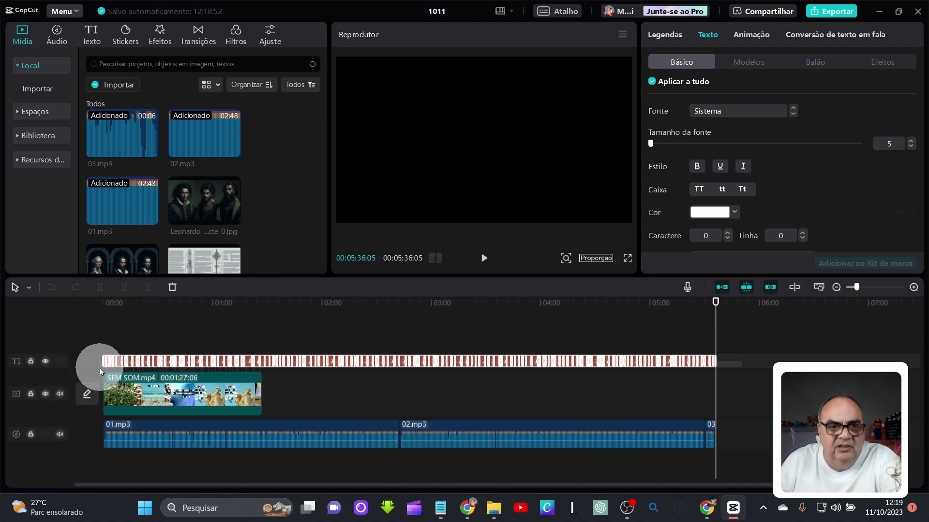
scroll(842, 207, down, 5)
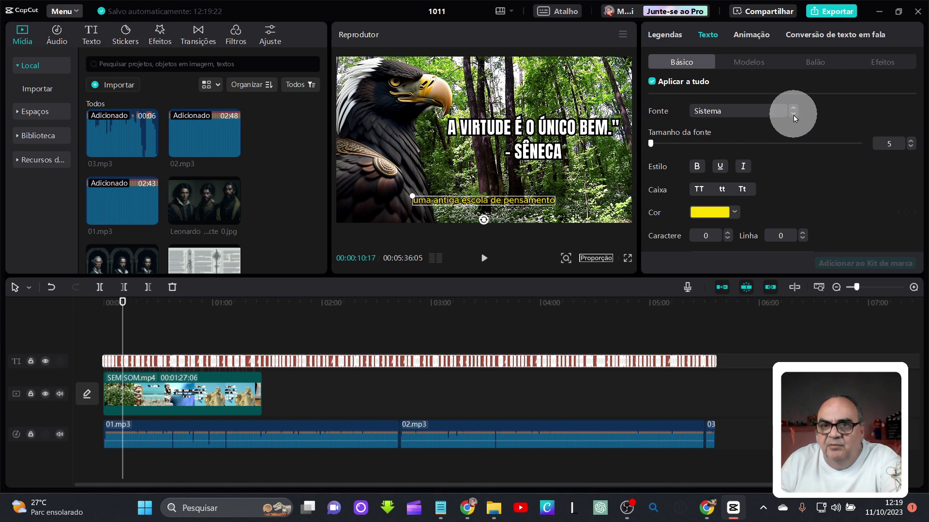
click(793, 115)
click(793, 115)
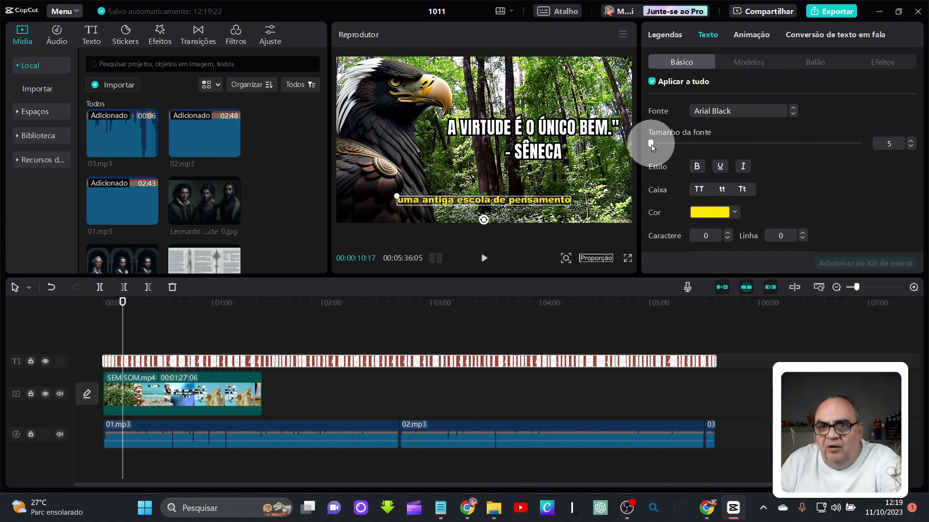
click(910, 144)
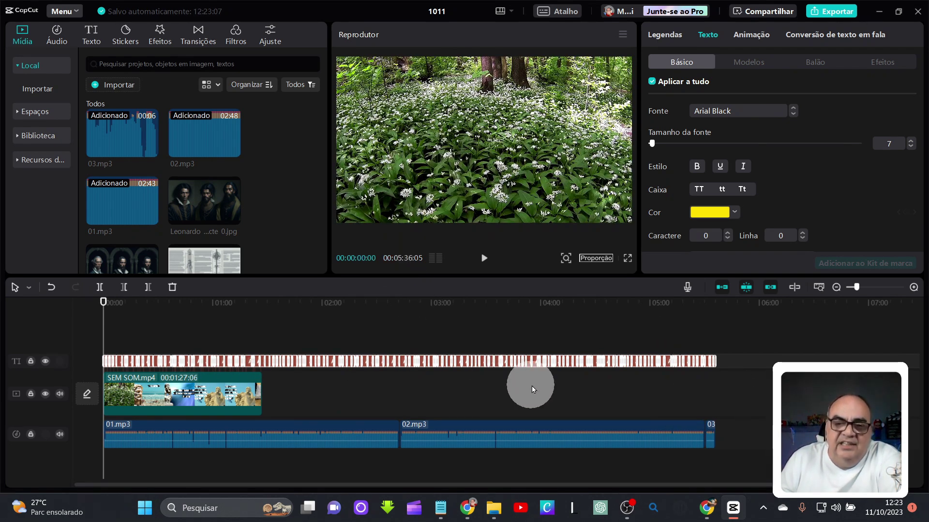
Step: Select the script introduction from "Bem-vindos ao nosso canal" to "Vamos começar!" in Notepad and play the CapCut timeline to where its narration ends
click(441, 513)
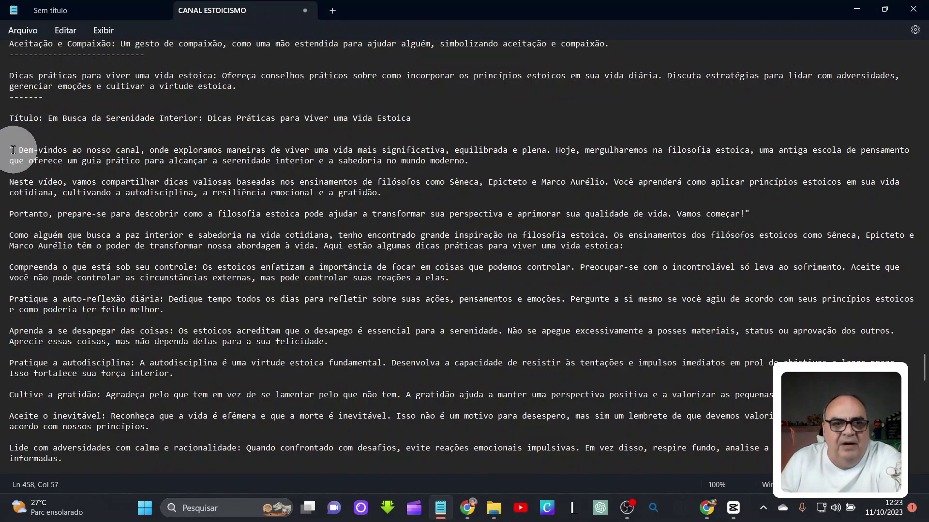
drag(9, 148, 796, 225)
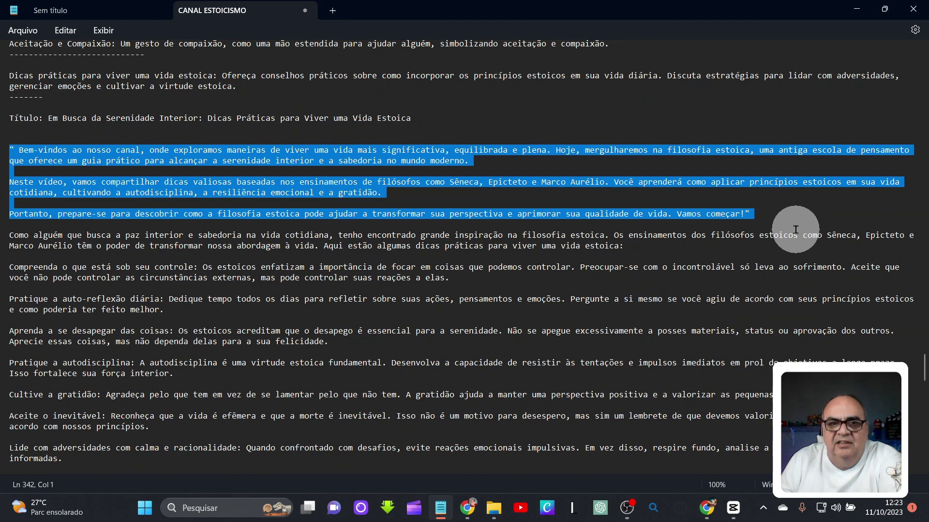
click(732, 509)
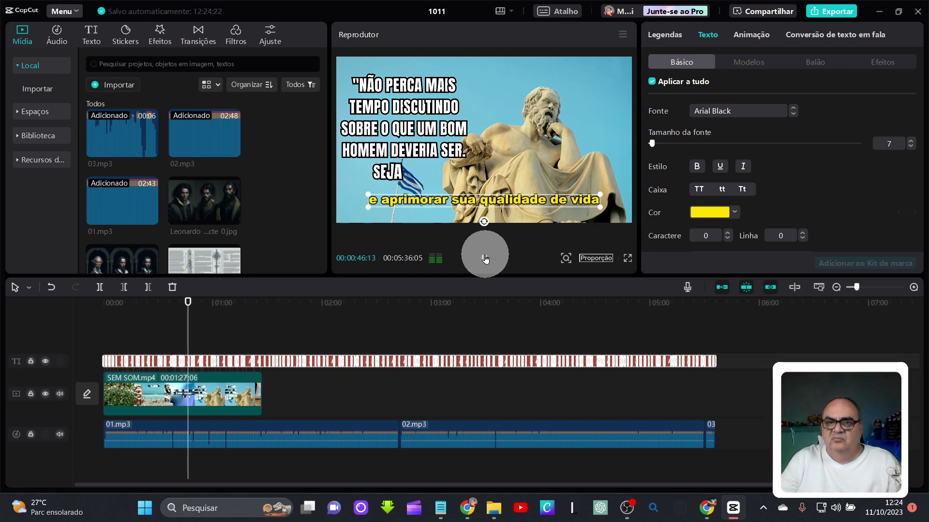
click(485, 257)
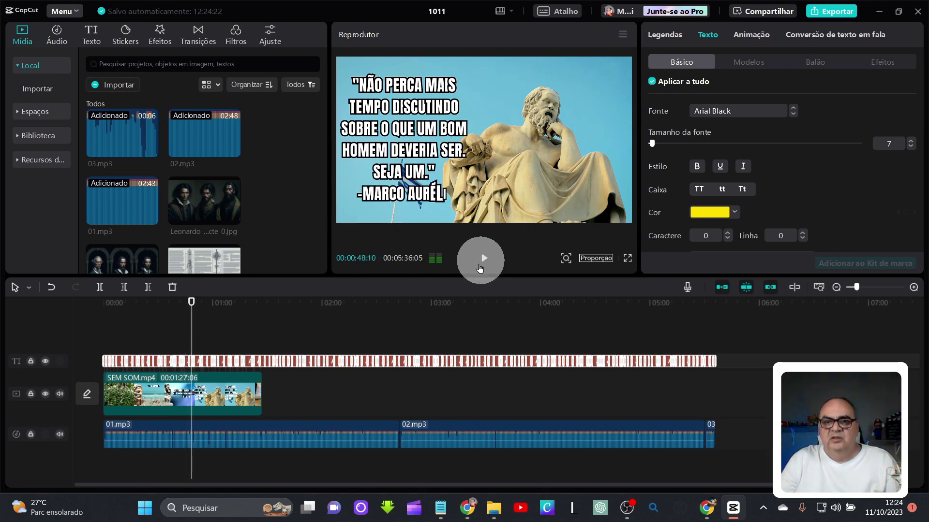
Step: Trim the SEM SOM.mp4 clip to end at the playhead at 00:00:48:10 and place the first Leonardo philosophers portrait right after it
click(252, 402)
drag(261, 392, 195, 394)
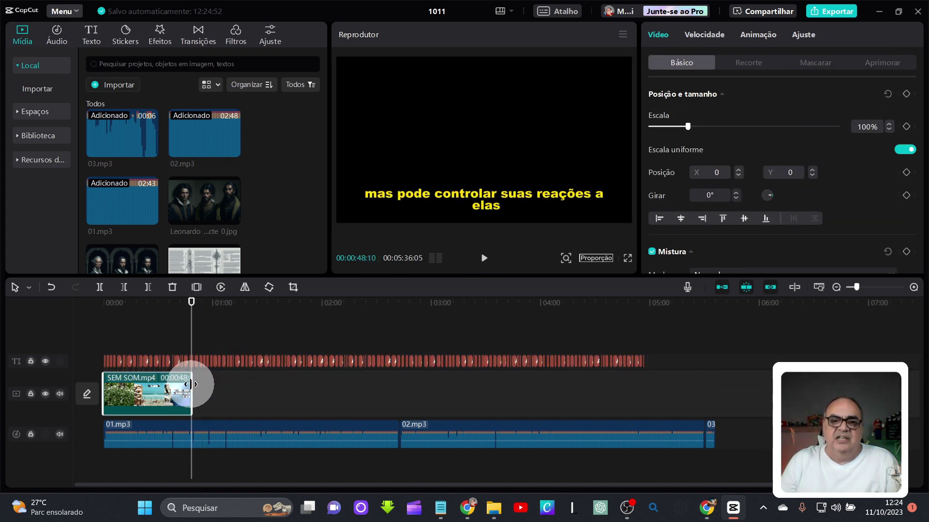
scroll(222, 200, down, 2)
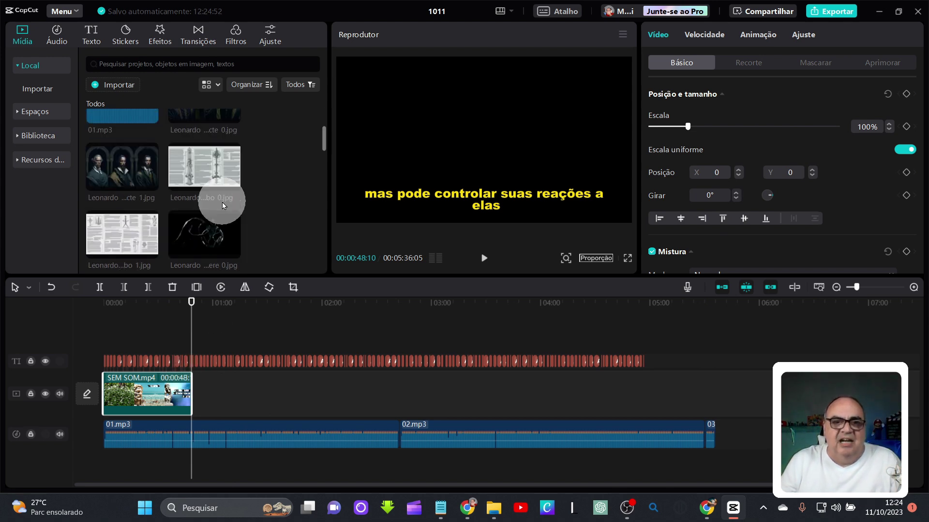
scroll(222, 202, up, 3)
drag(220, 213, 192, 394)
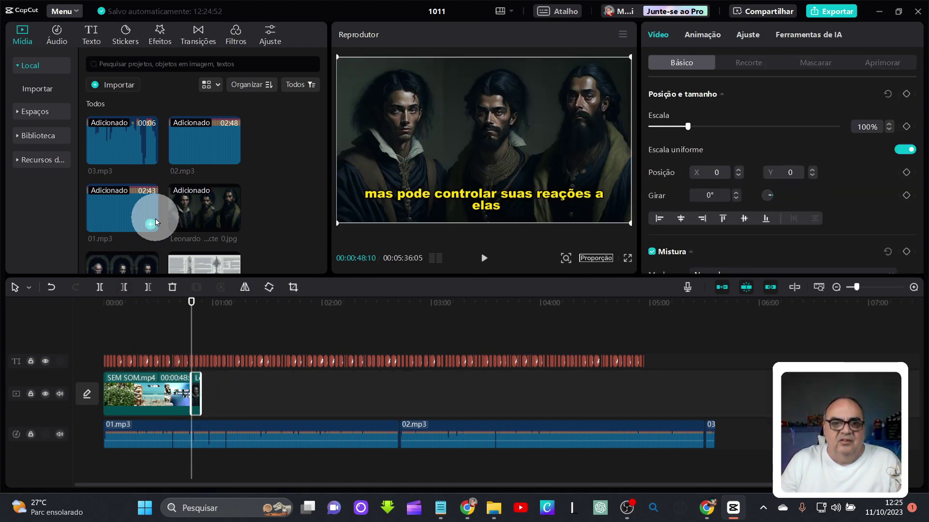
Step: Add the second Leonardo philosophers portrait directly after the first one on the main video track
scroll(156, 221, down, 2)
drag(150, 224, 221, 358)
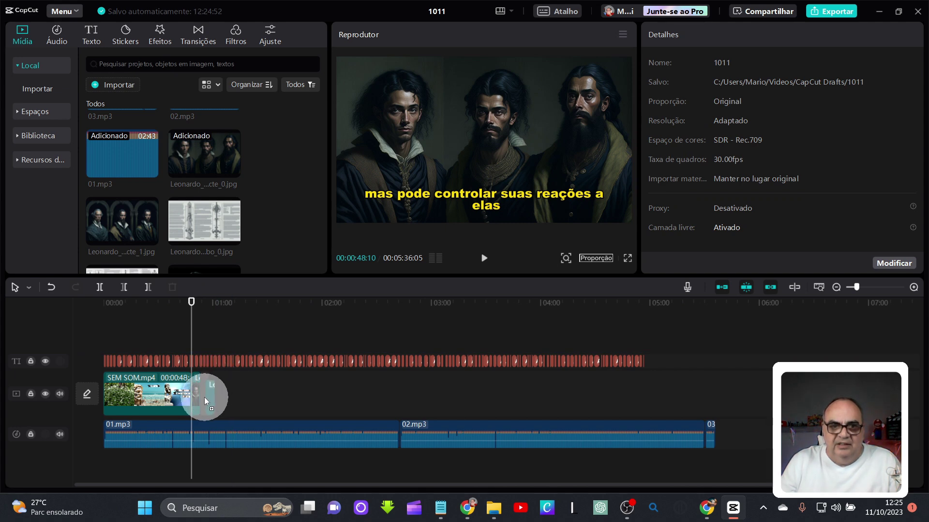
drag(204, 396, 202, 394)
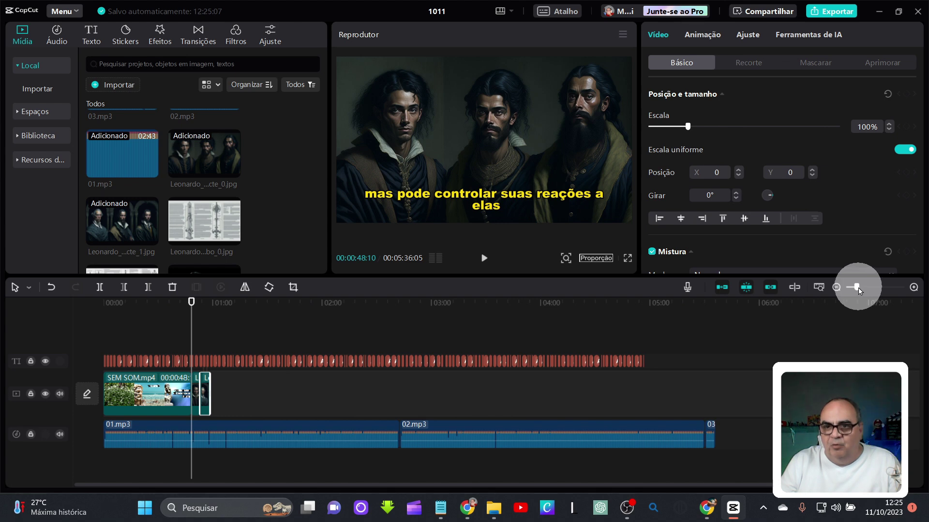
drag(861, 288, 868, 291)
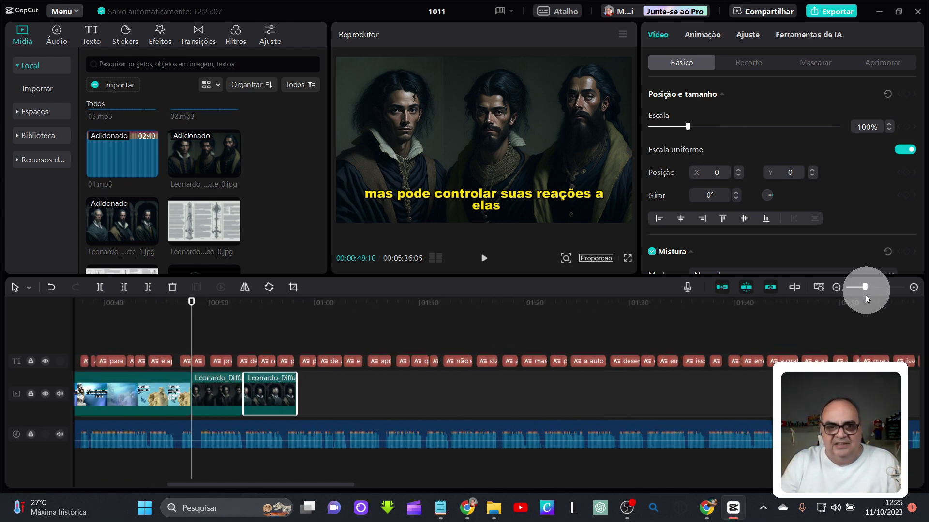
click(220, 389)
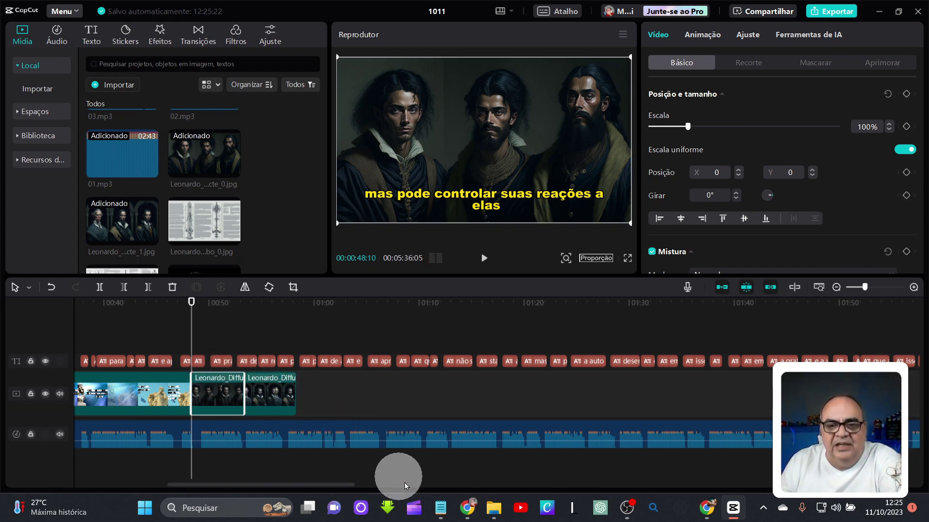
Step: Switch to Notepad, select the paragraph from "Como alguém que busca" to "viver uma vida estoica:", and compare it with the image suggestions
click(446, 509)
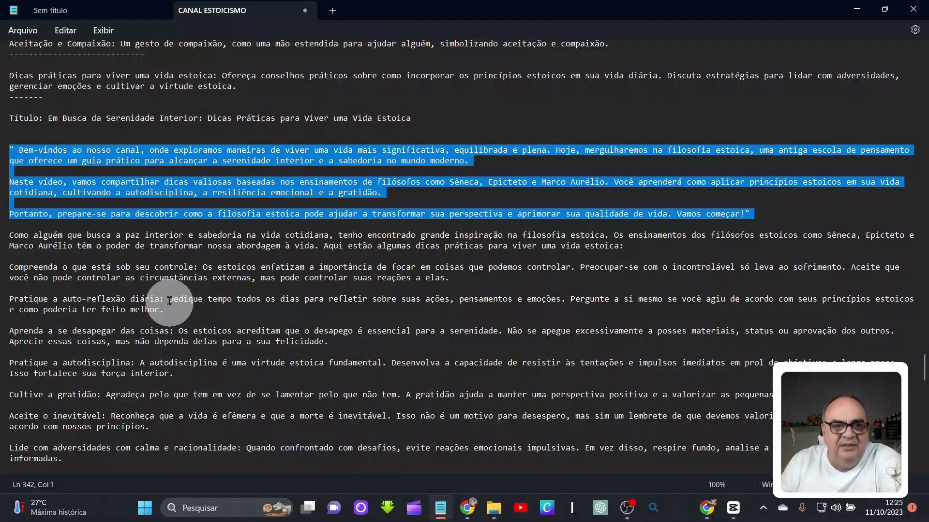
scroll(170, 305, down, 1)
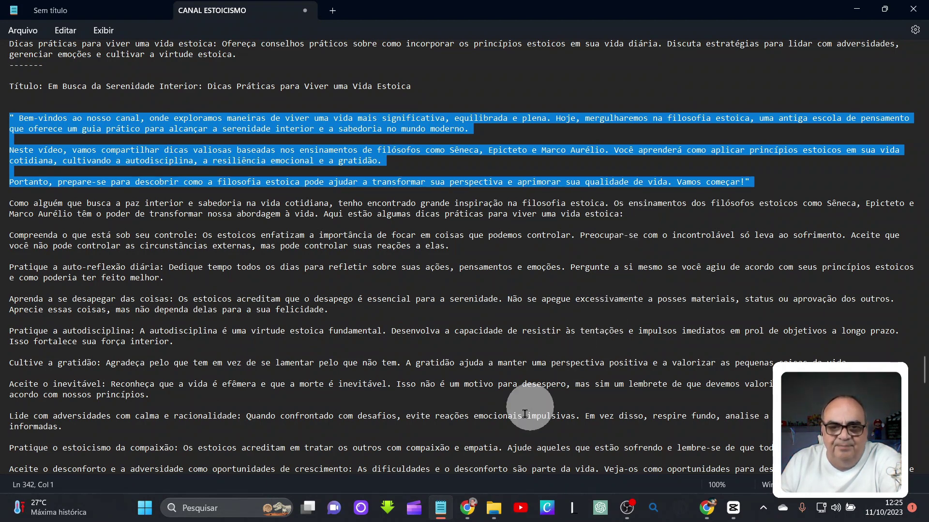
mouse_move(474, 518)
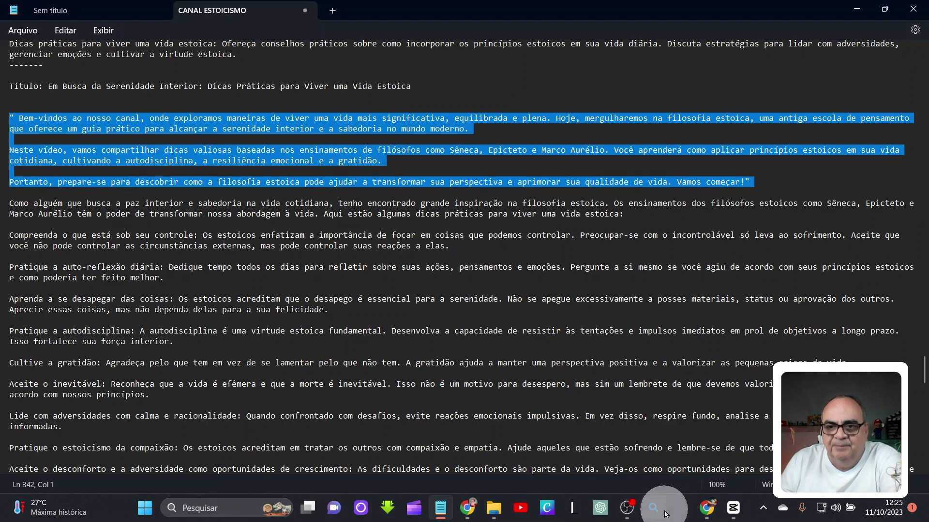
click(213, 300)
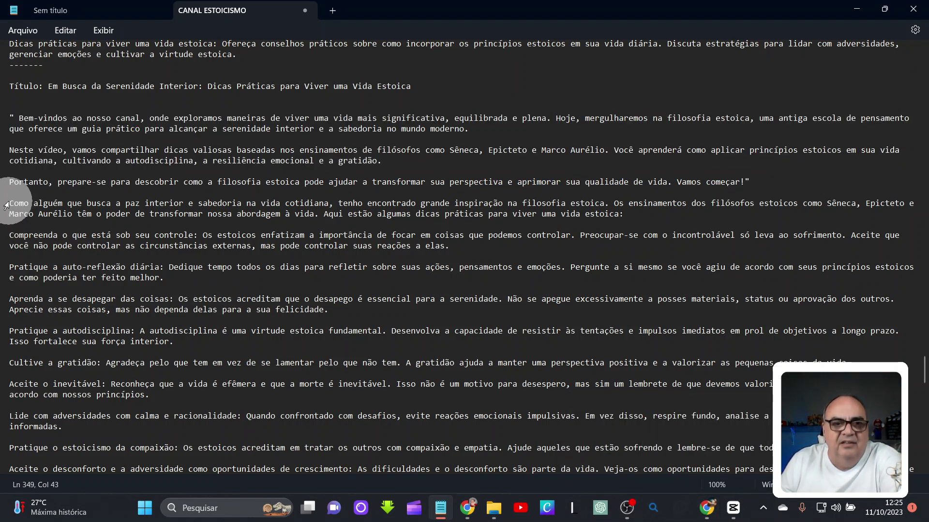
drag(10, 202, 639, 218)
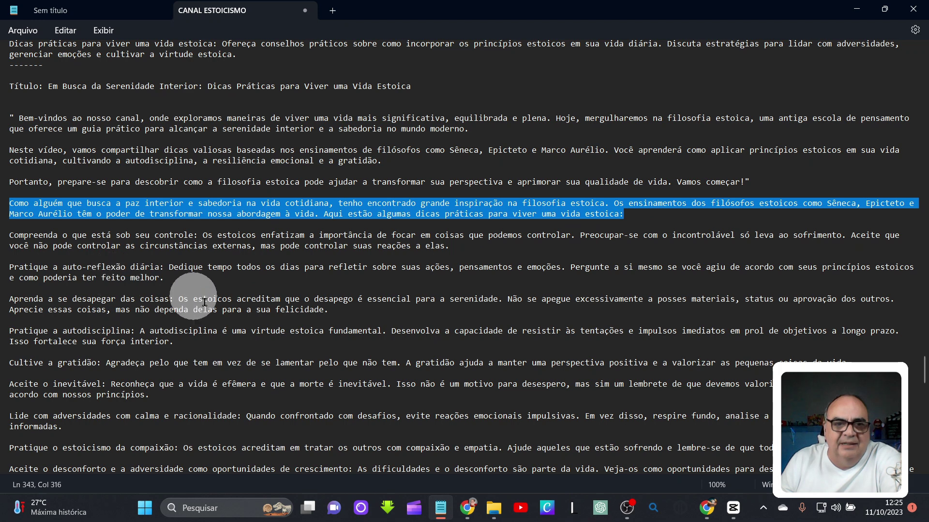
scroll(258, 360, down, 2)
scroll(258, 360, down, 20)
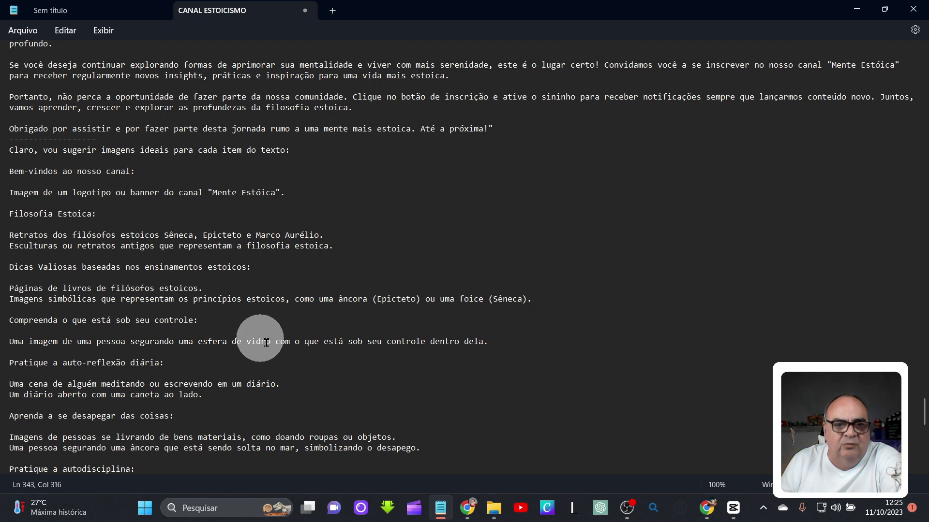
scroll(286, 251, up, 3)
scroll(285, 251, up, 12)
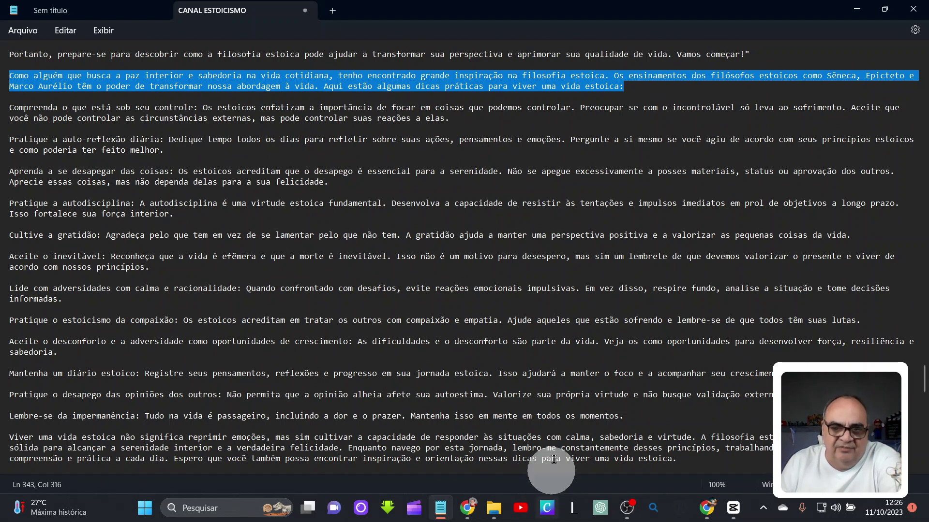
Step: Return to CapCut, play the narration until 00:01:10:09, and check that point against the script in Notepad
click(734, 515)
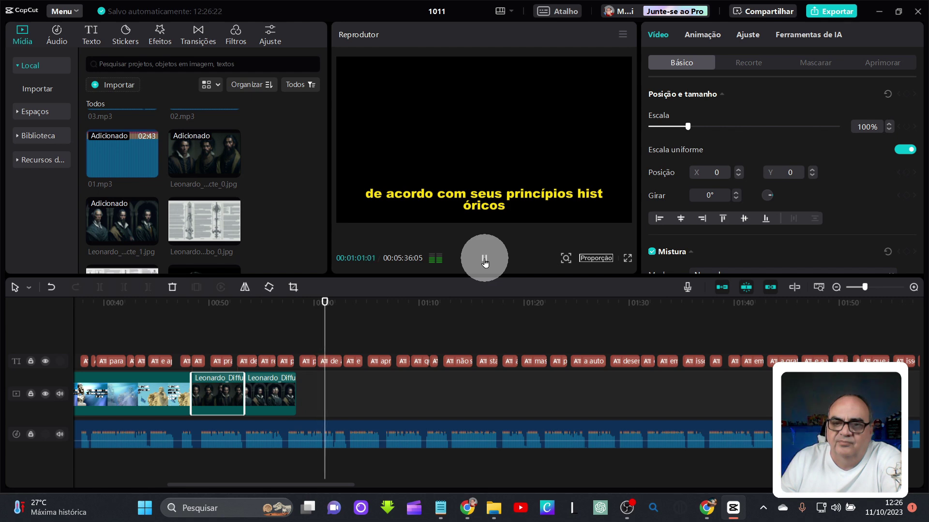
click(484, 262)
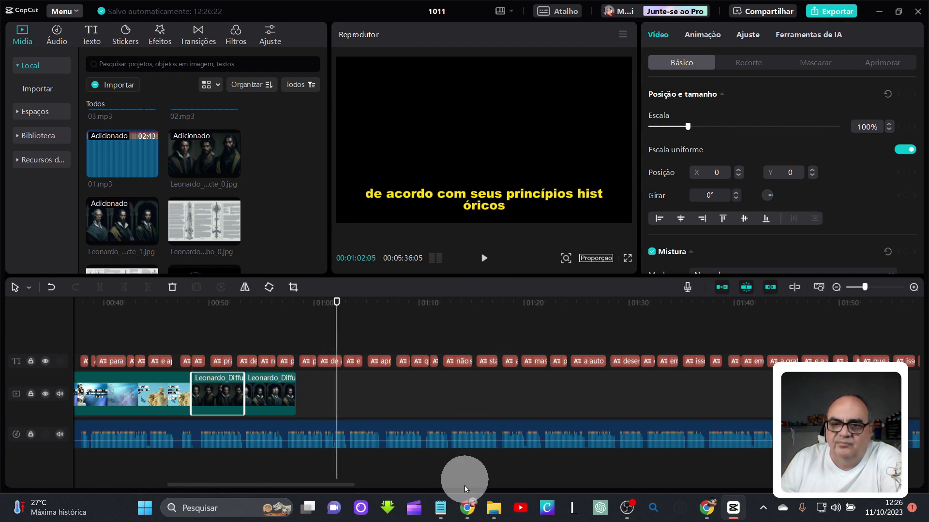
click(480, 261)
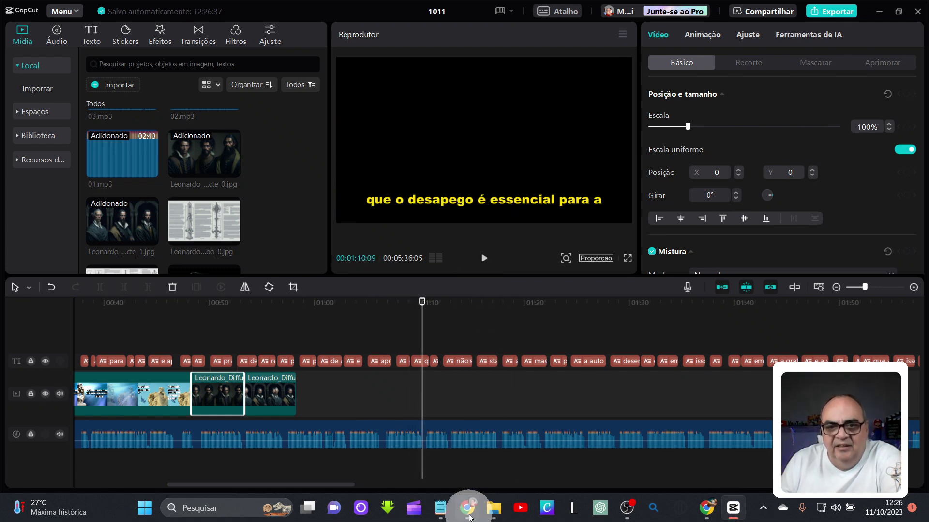
click(442, 513)
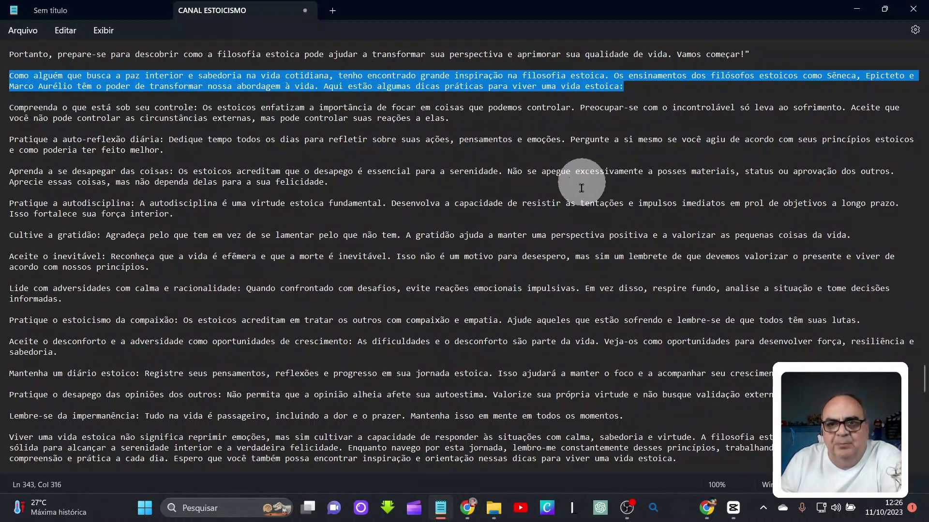
Step: Switch back to CapCut and extend both philosophers portraits so that the second one ends at the playhead at 00:01:10:09
click(733, 508)
drag(272, 394, 328, 399)
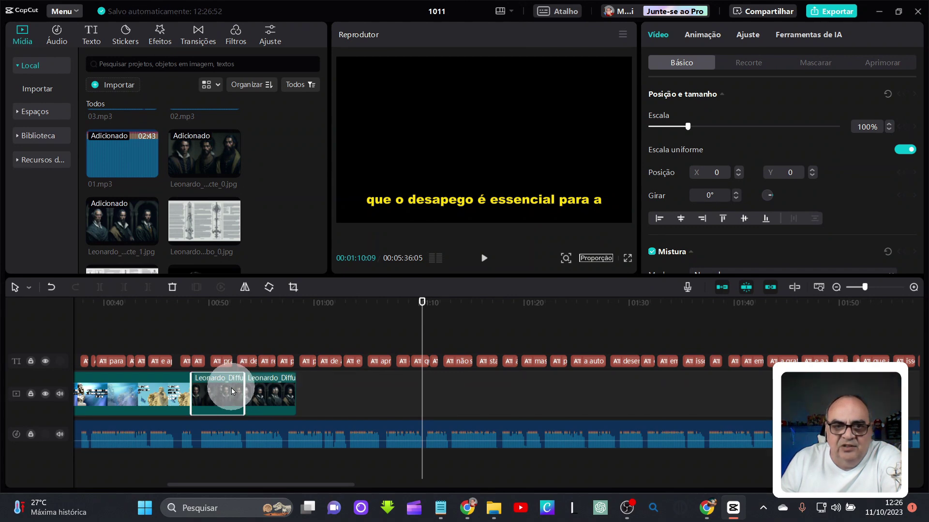
drag(242, 390, 418, 406)
click(348, 399)
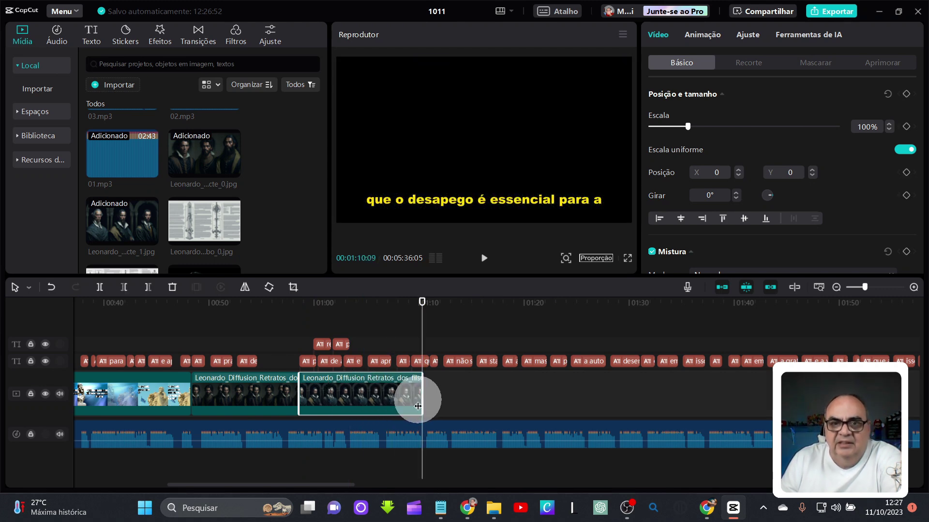
Step: Add the Bubble blur transition between SEM SOM.mp4 and the first portrait, allowing duplicate frames, and another between the two portraits
click(277, 396)
click(274, 352)
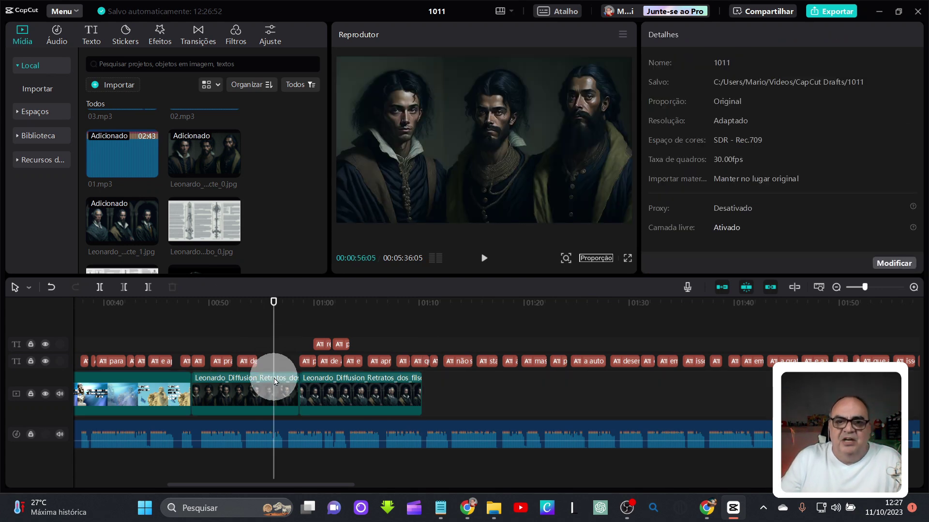
click(255, 393)
click(336, 393)
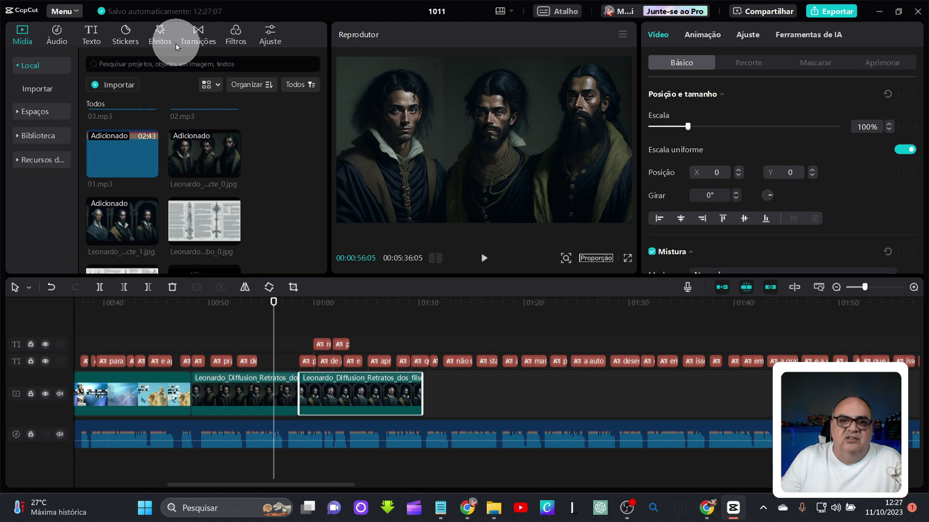
click(222, 404)
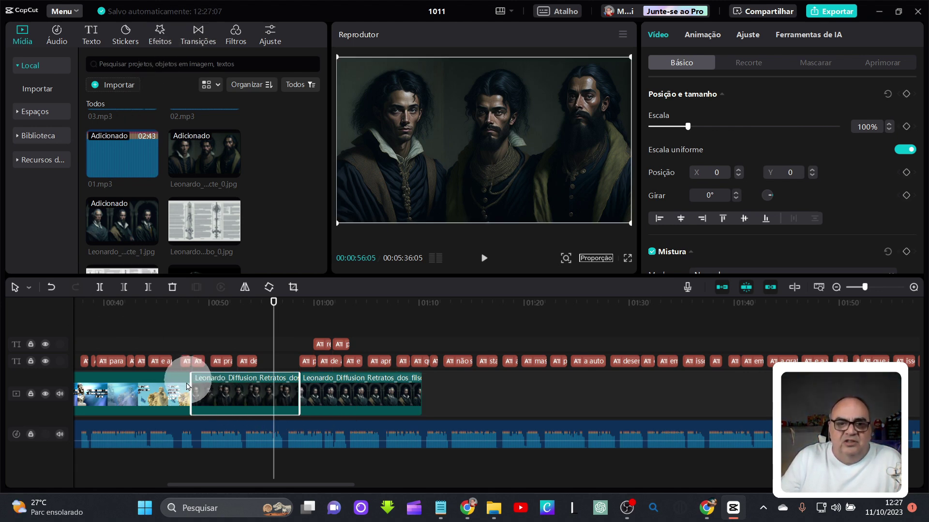
click(207, 41)
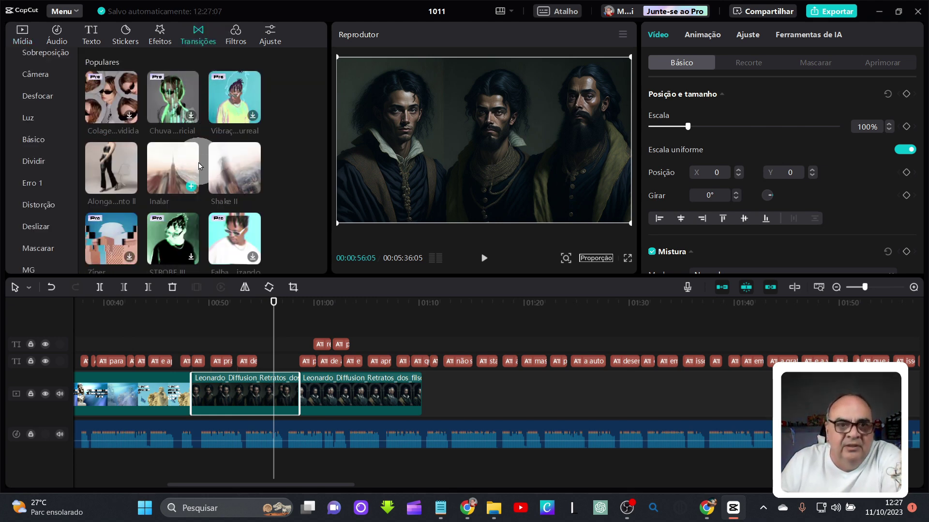
scroll(198, 166, down, 1)
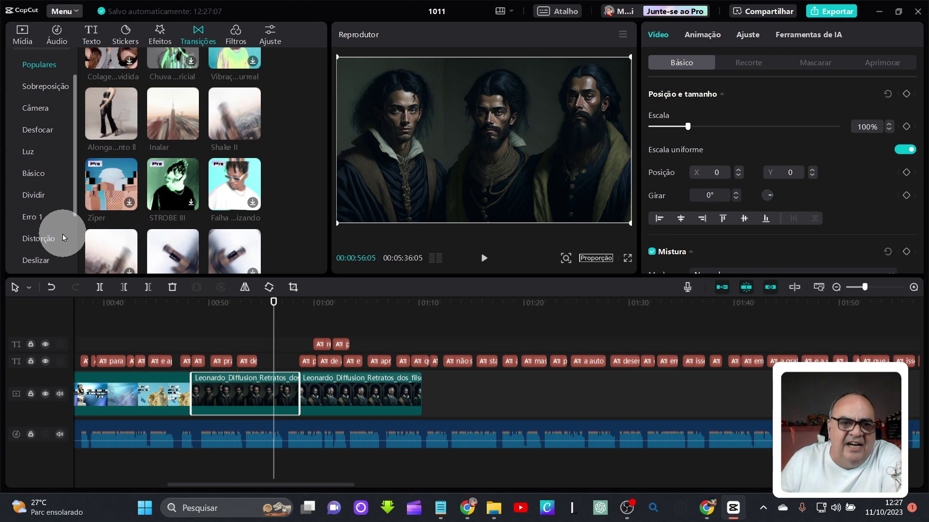
scroll(56, 151, down, 1)
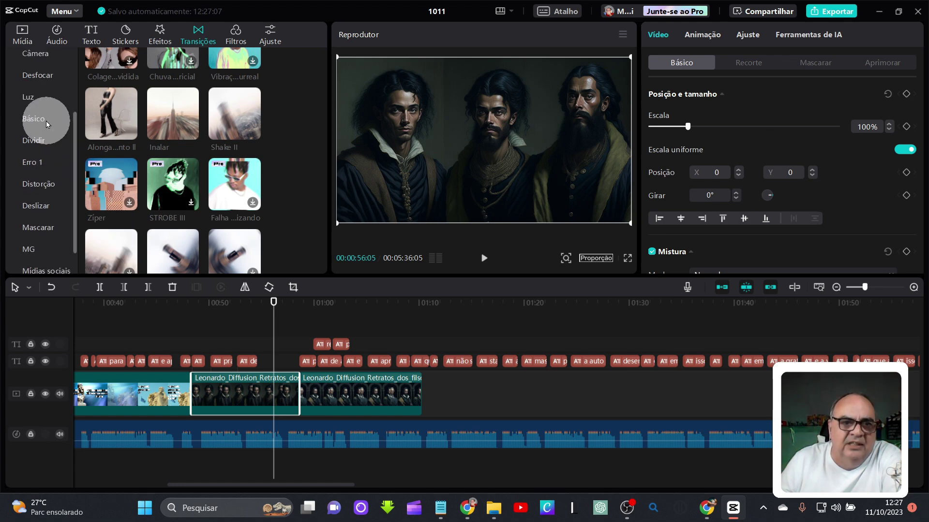
click(48, 74)
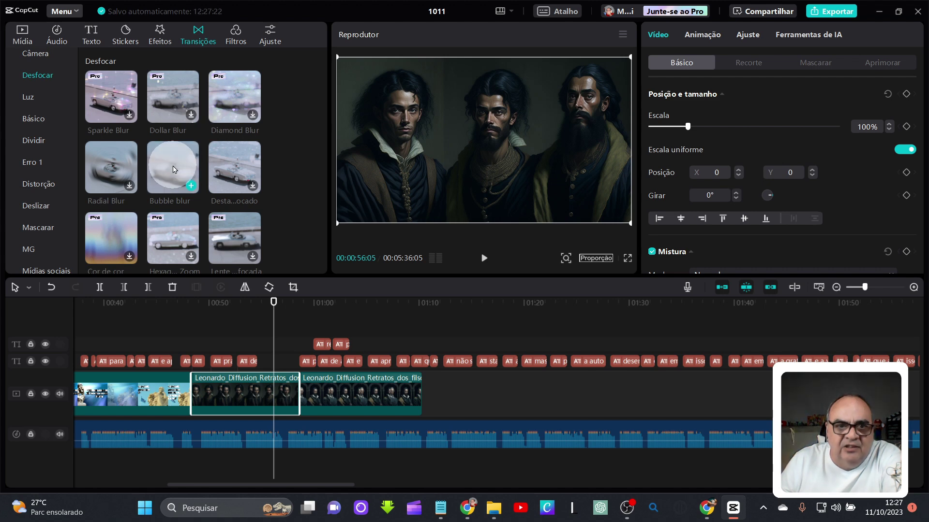
drag(173, 169, 186, 335)
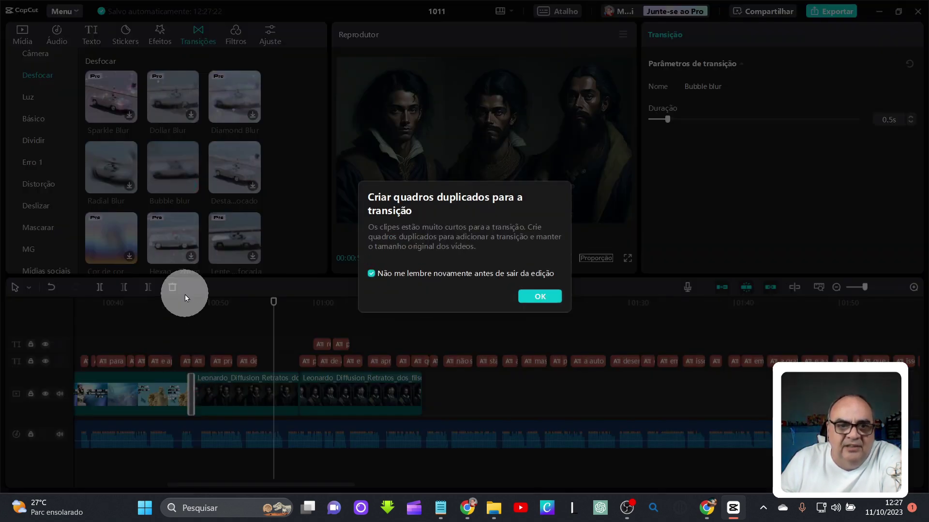
click(537, 296)
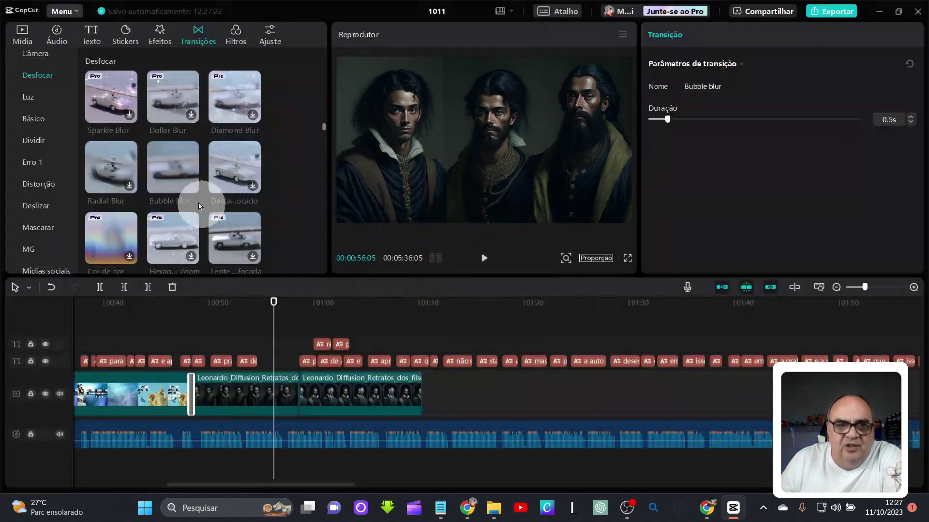
click(284, 318)
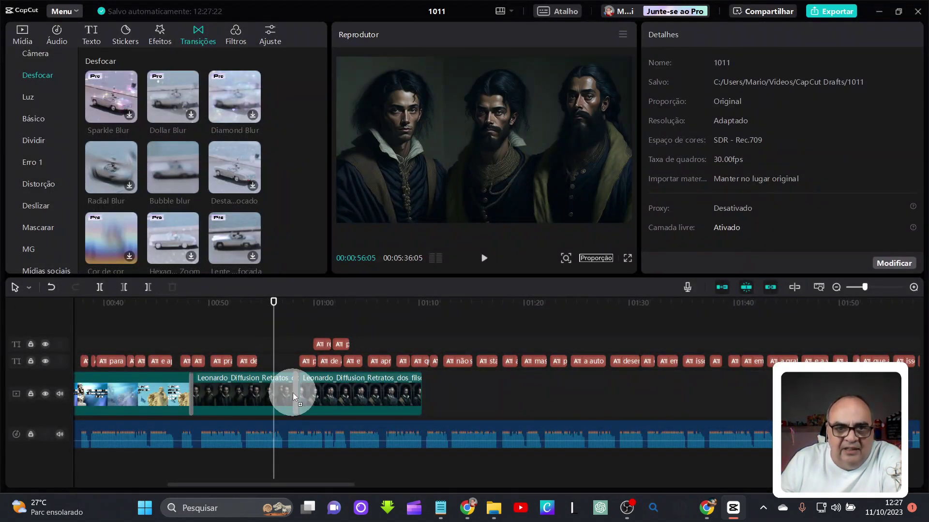
Step: Add the Explosão effect from the Fagulha effects over the first philosophers portrait and stretch it across the portrait's whole length
click(257, 393)
click(258, 345)
click(276, 385)
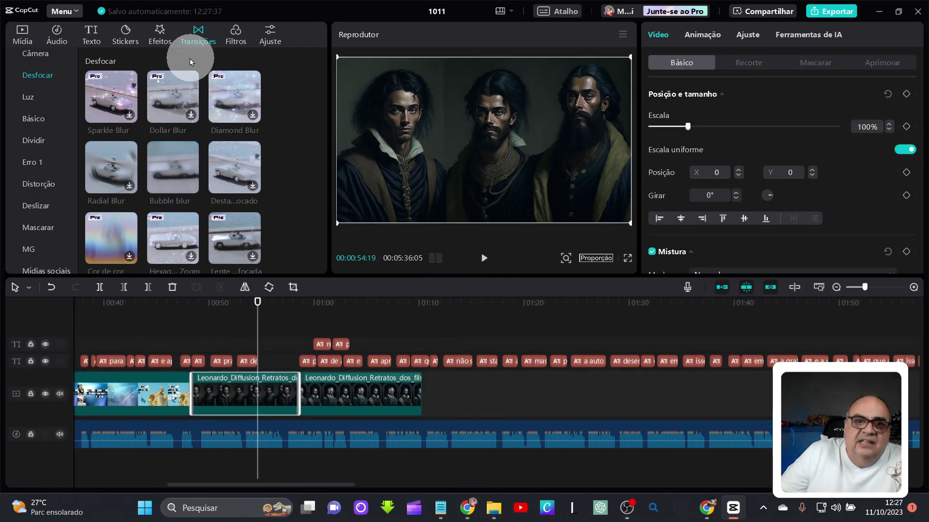
click(160, 35)
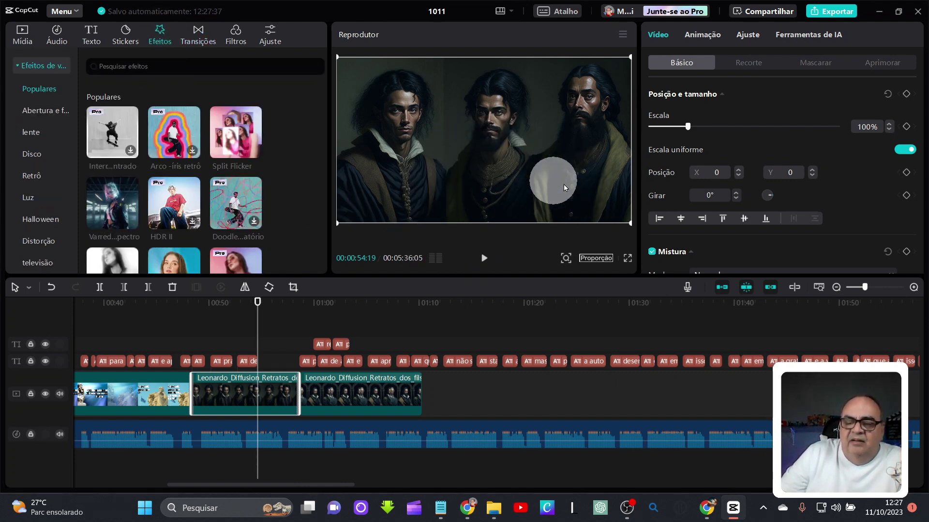
mouse_move(81, 196)
scroll(68, 195, down, 2)
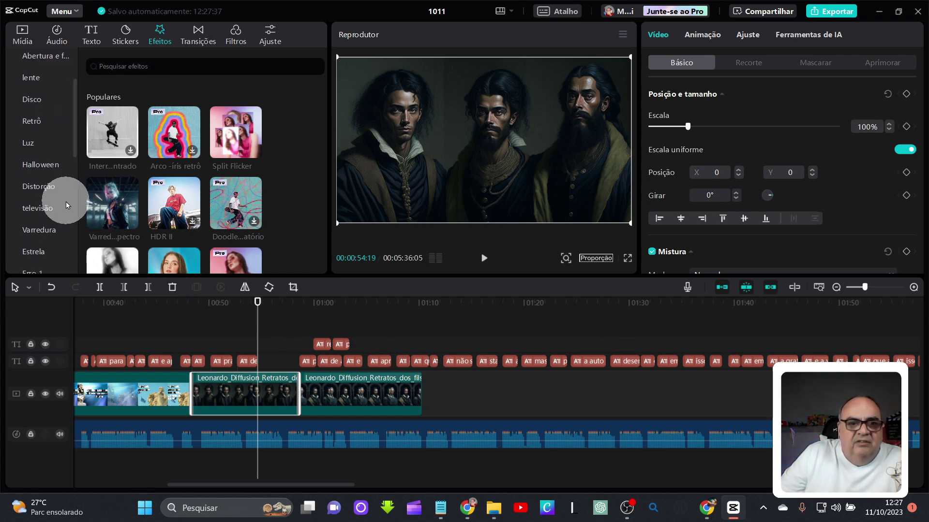
scroll(67, 208, down, 2)
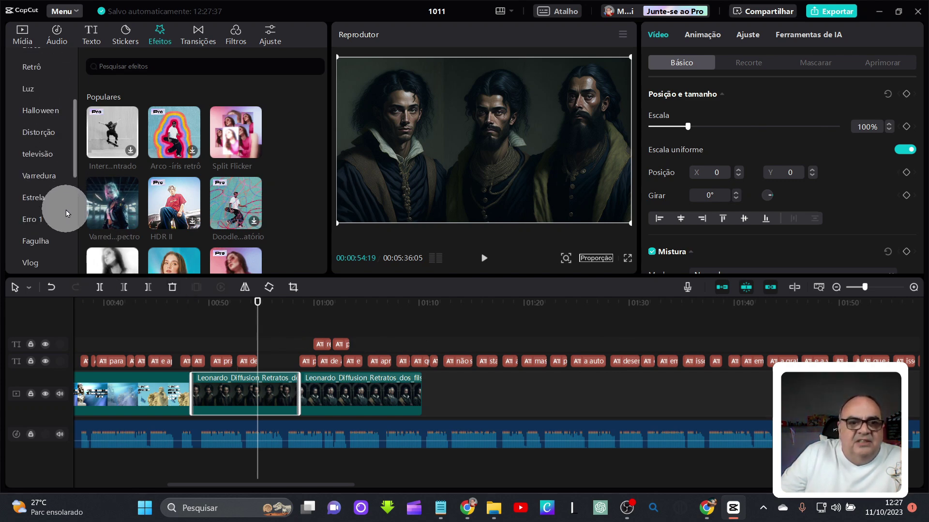
click(48, 244)
scroll(242, 223, down, 1)
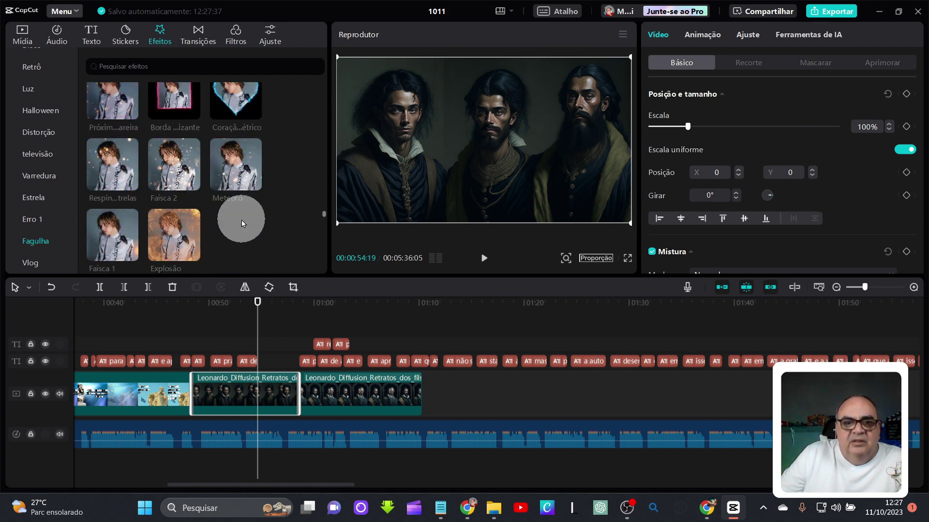
mouse_move(173, 238)
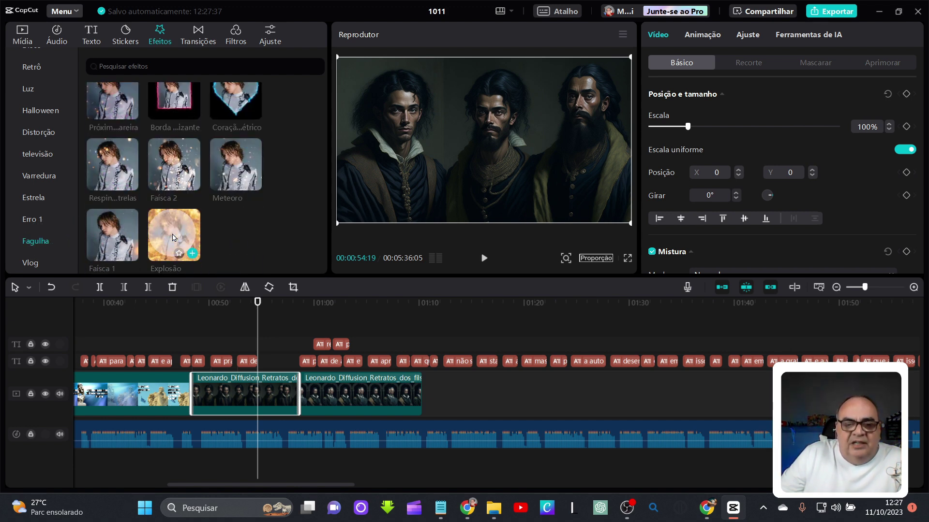
drag(173, 237, 190, 370)
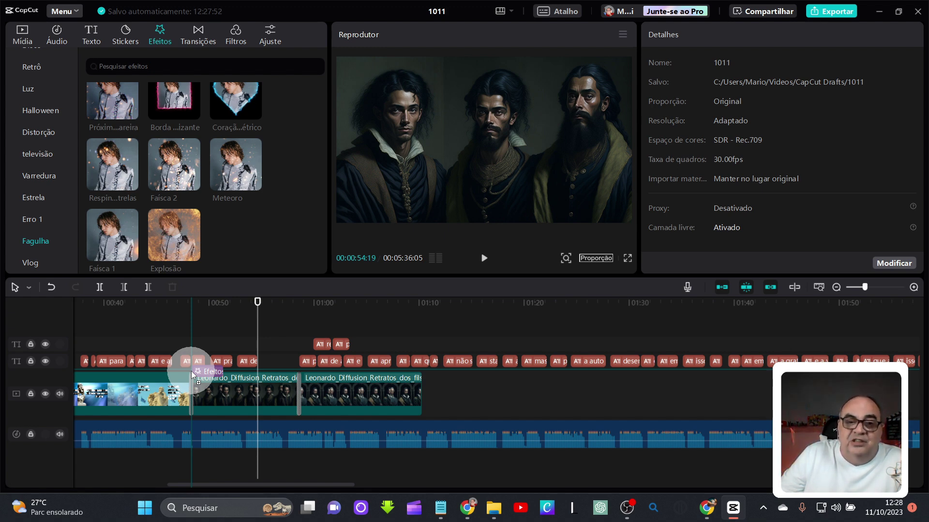
drag(191, 370, 294, 375)
Step: Play the first portrait from 00:00:48:10 to check the Explosão effect
click(189, 334)
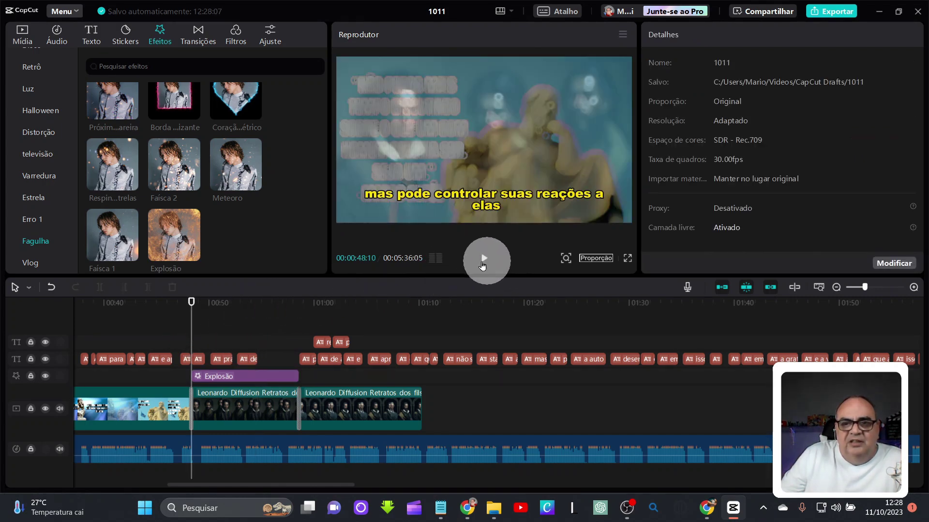
click(485, 261)
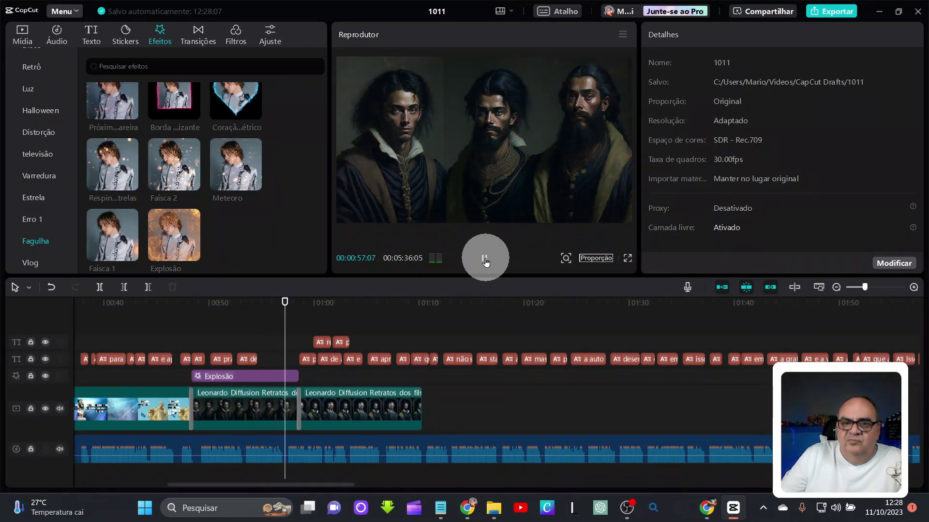
click(485, 261)
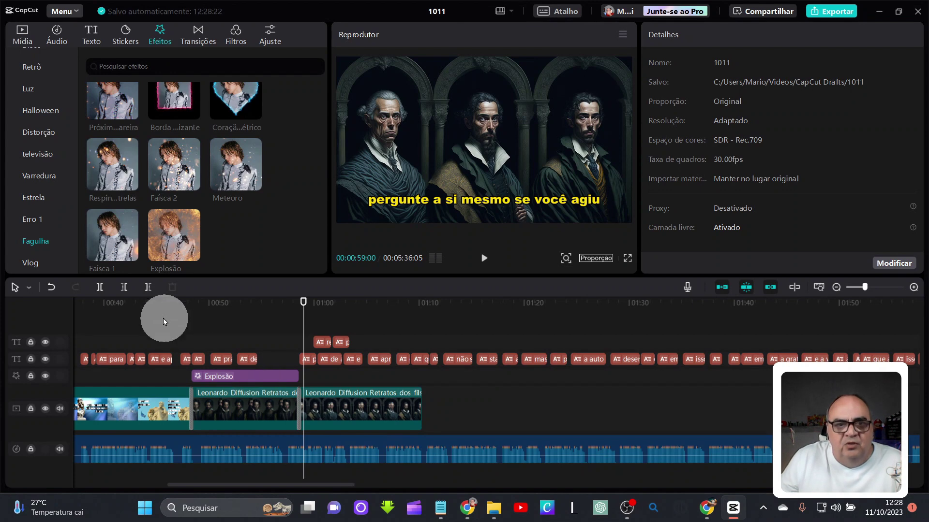
Step: Add the Respingo de Estrelas effect over the whole second philosophers portrait and play it back
scroll(115, 258, down, 1)
scroll(115, 258, up, 1)
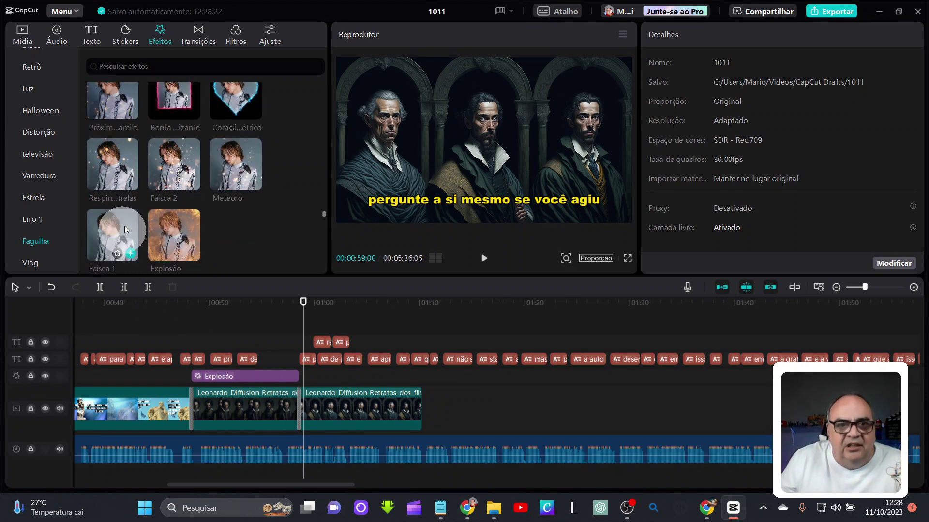
drag(110, 177, 410, 387)
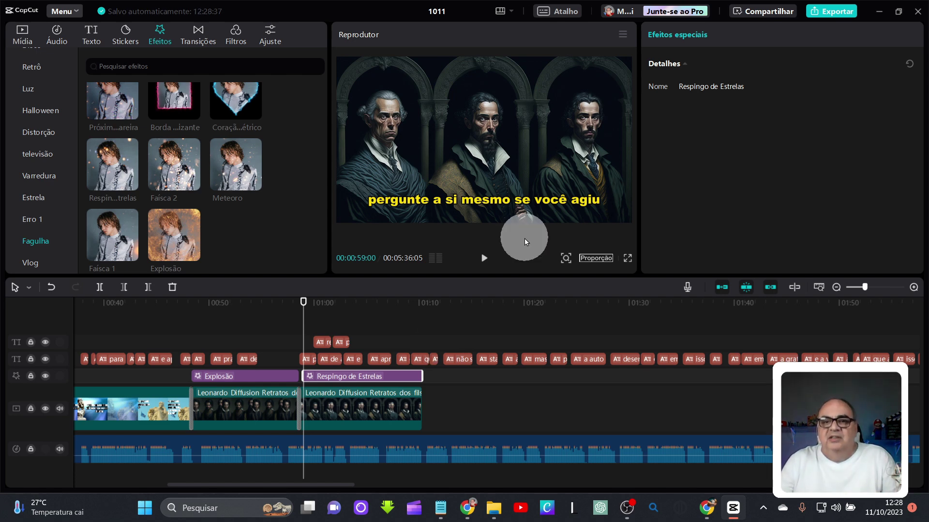
click(484, 259)
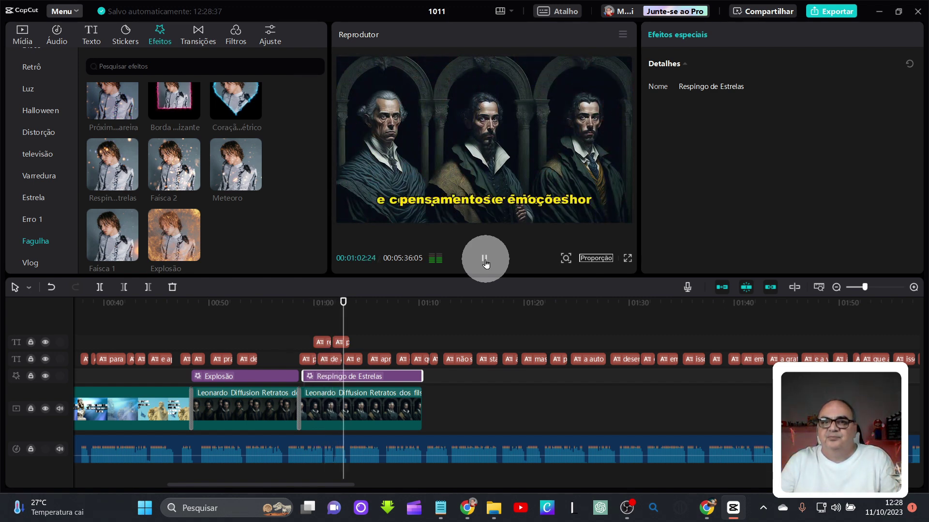
click(485, 260)
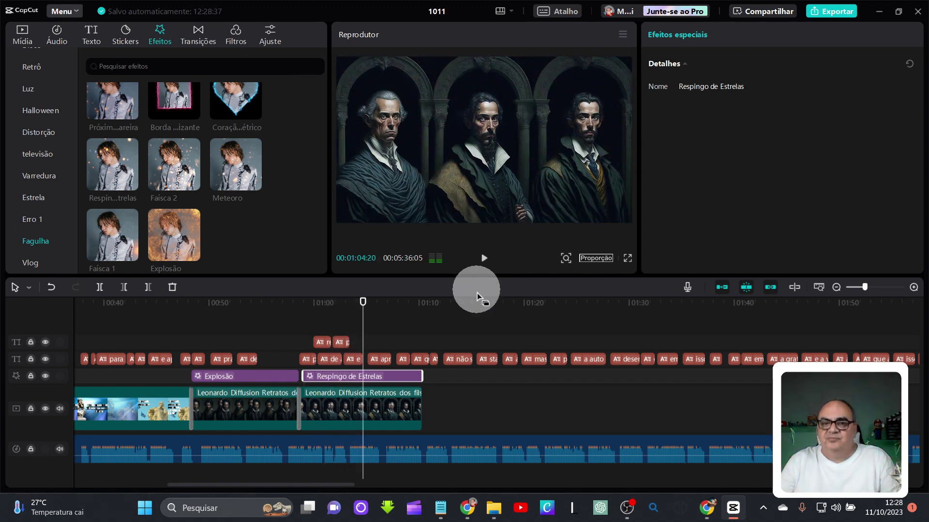
Step: Arrange Respingo de Estrelas as four consecutive segments ending with the second portrait, so the effect repeats, and check them in playback
drag(420, 378, 410, 378)
click(338, 314)
click(347, 376)
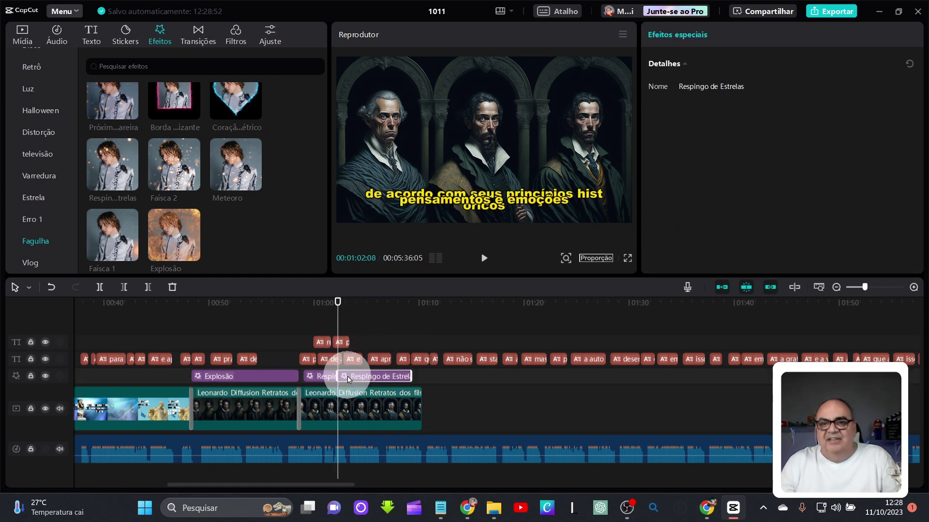
click(485, 260)
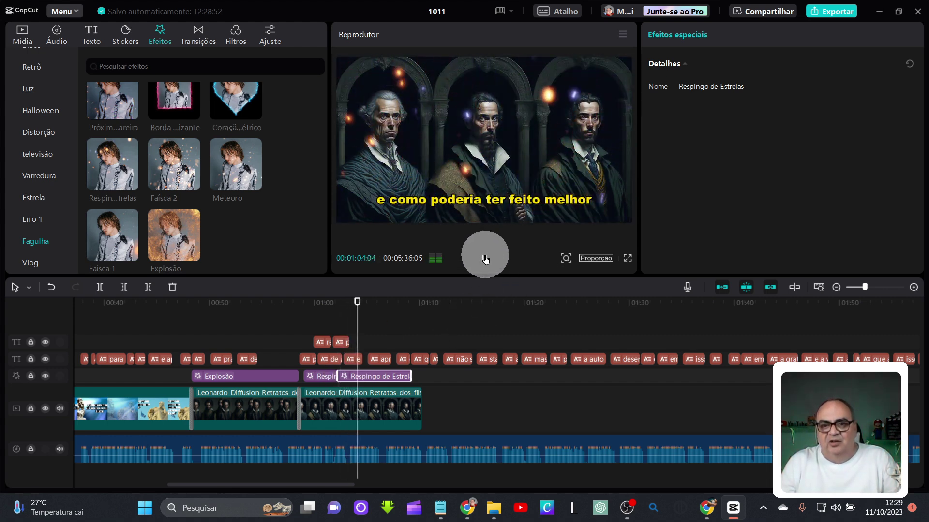
click(485, 260)
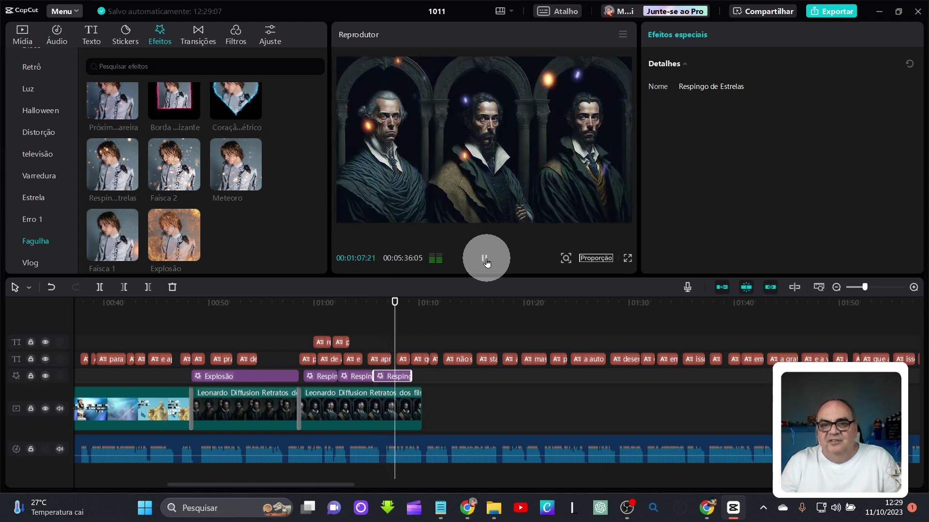
click(418, 380)
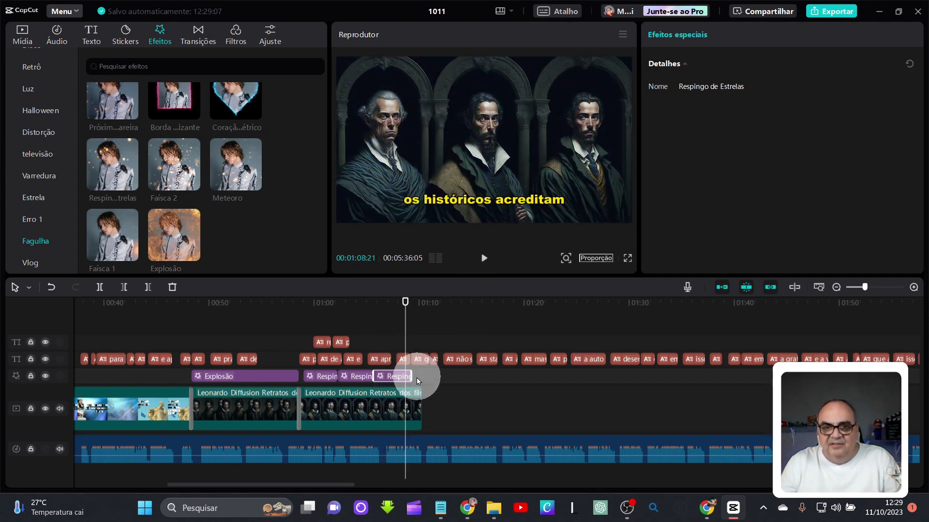
click(474, 260)
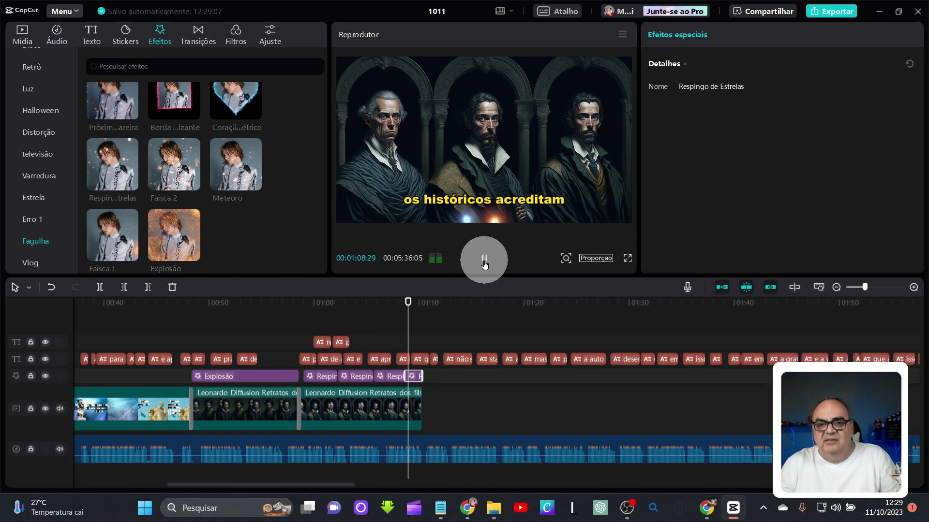
click(484, 261)
Step: Append the two Leonardo book pages images after the second portrait, extending the first to 00:01:18:29 and placing the other right behind it
click(205, 198)
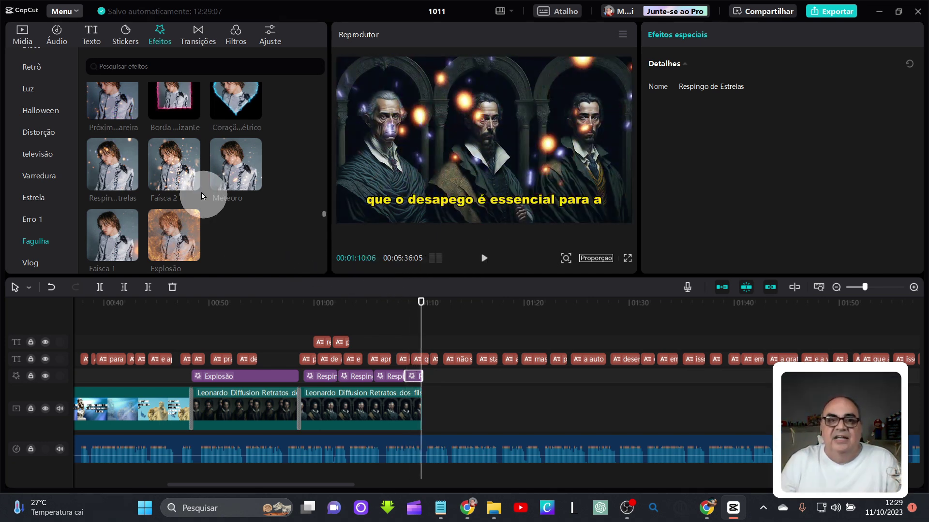
scroll(55, 121, up, 3)
click(22, 34)
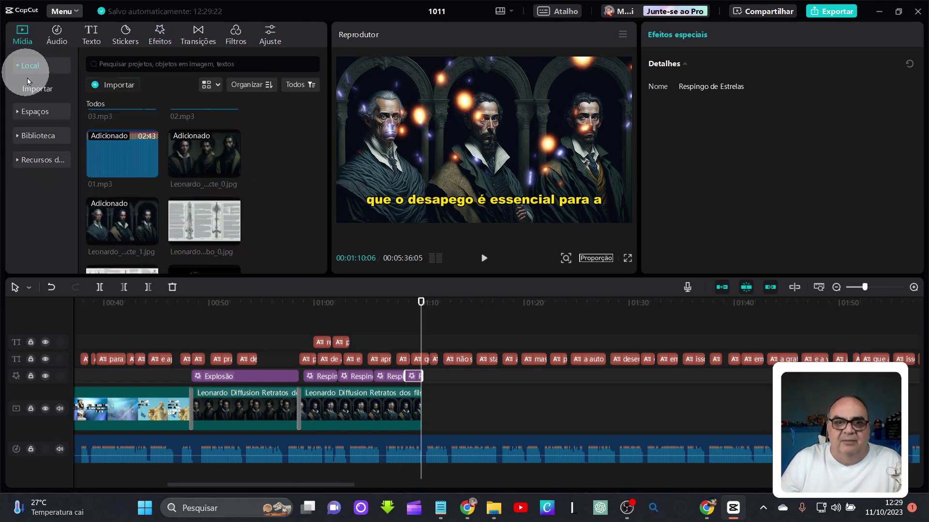
scroll(193, 159, down, 1)
drag(216, 160, 417, 404)
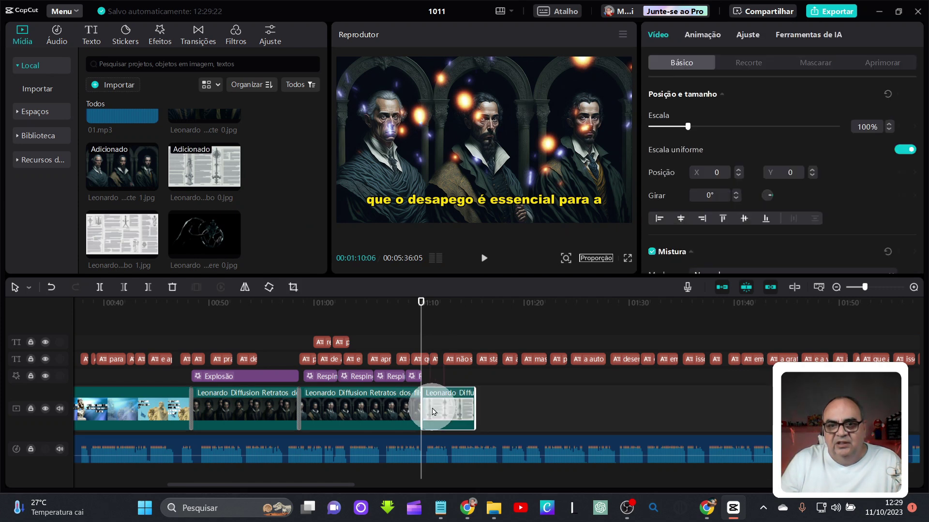
drag(473, 404, 512, 405)
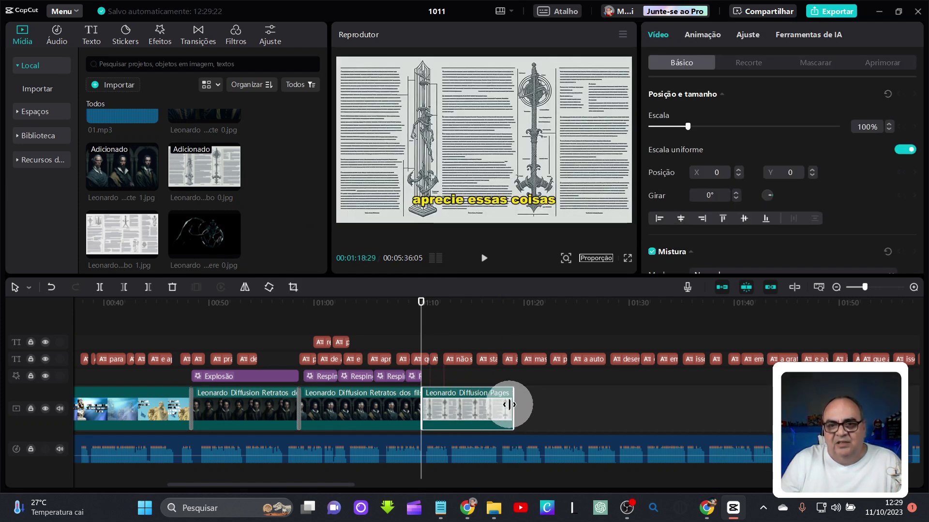
drag(122, 232, 587, 402)
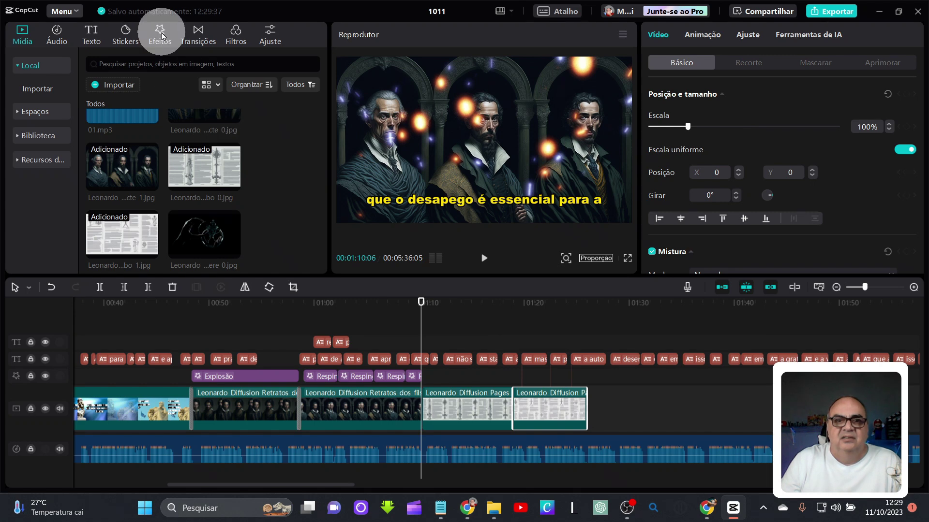
Step: Add the Bubble blur transition between the second portrait and the first pages image, and another between the two pages images
click(198, 33)
drag(174, 159, 420, 408)
mouse_move(173, 169)
mouse_down()
mouse_move(193, 165)
mouse_move(511, 411)
mouse_up()
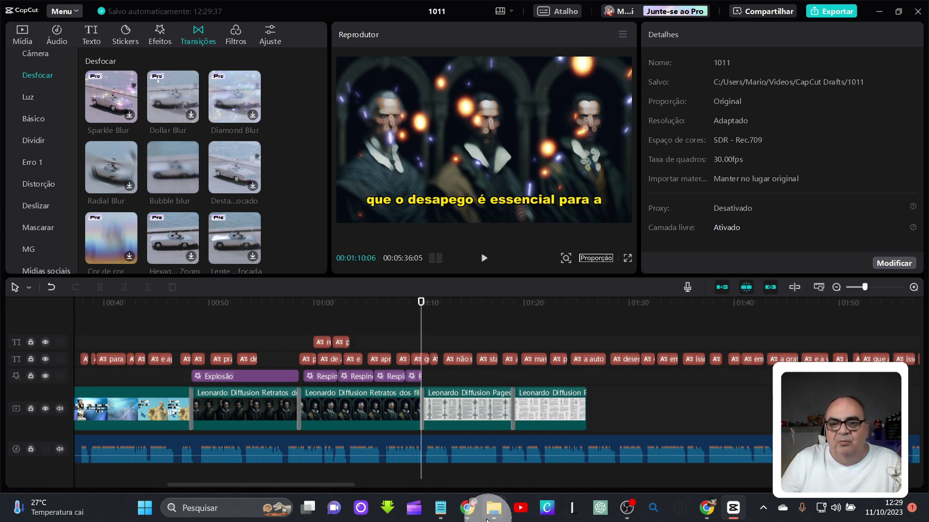
Step: Switch to Notepad and select the script paragraph from "Compreenda o que está sob seu controle" to "suas reações a elas."
click(441, 507)
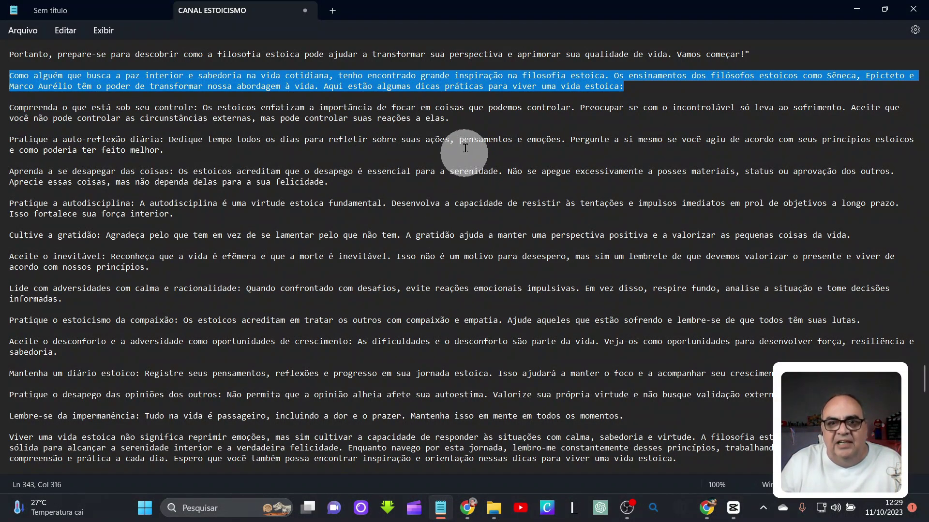
drag(462, 119, 9, 107)
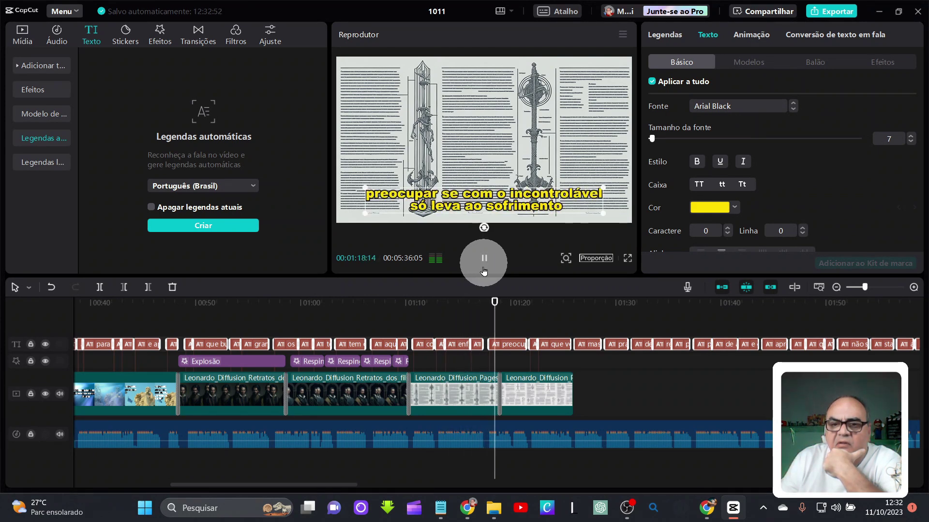
Step: Play the narration in CapCut to 00:01:28:10, checking it against Notepad, and extend the second pages image to that point
click(442, 509)
click(442, 509)
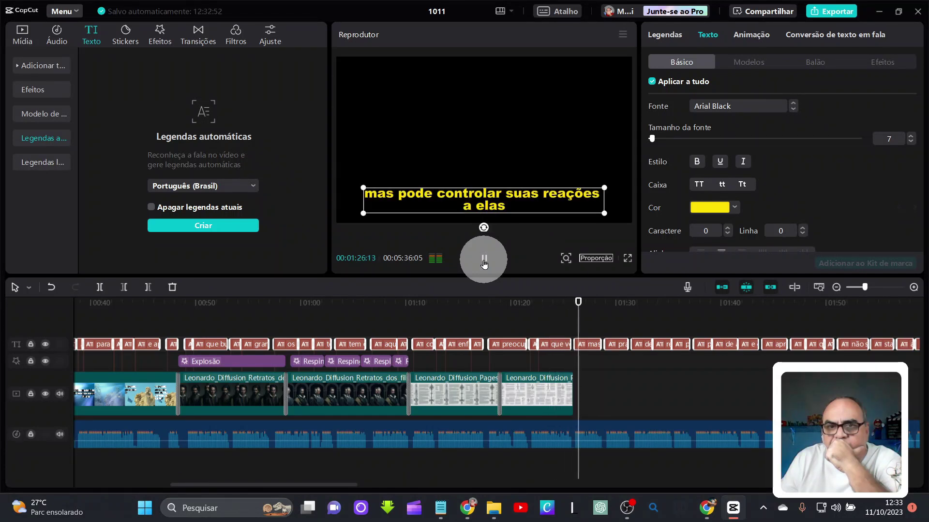
click(483, 261)
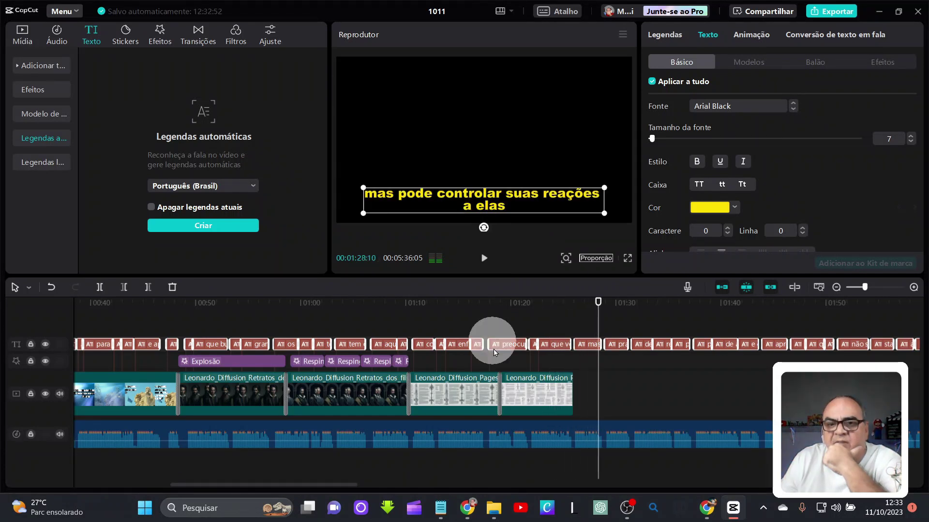
drag(572, 390, 598, 390)
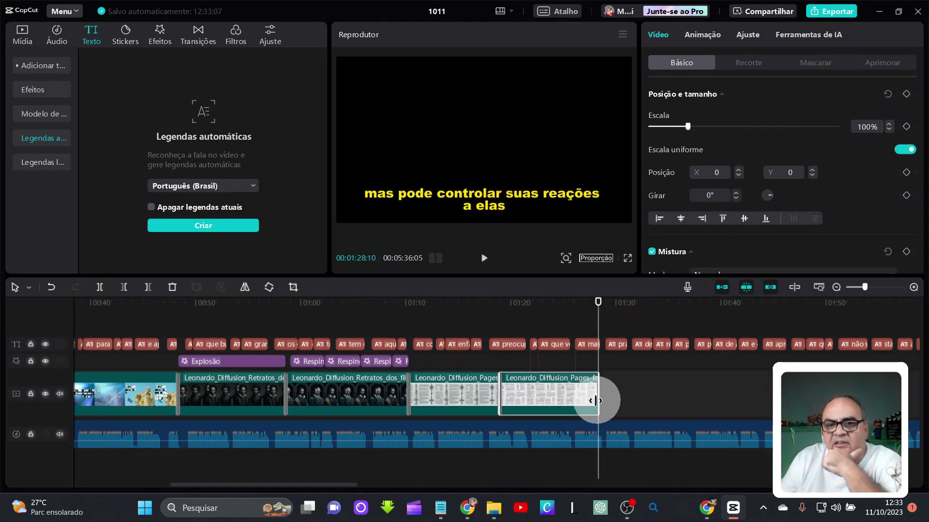
Step: Add the Quadro Flamejante I effect from the Fagulha effects and stretch it across both pages images up to 00:01:28:10
click(161, 33)
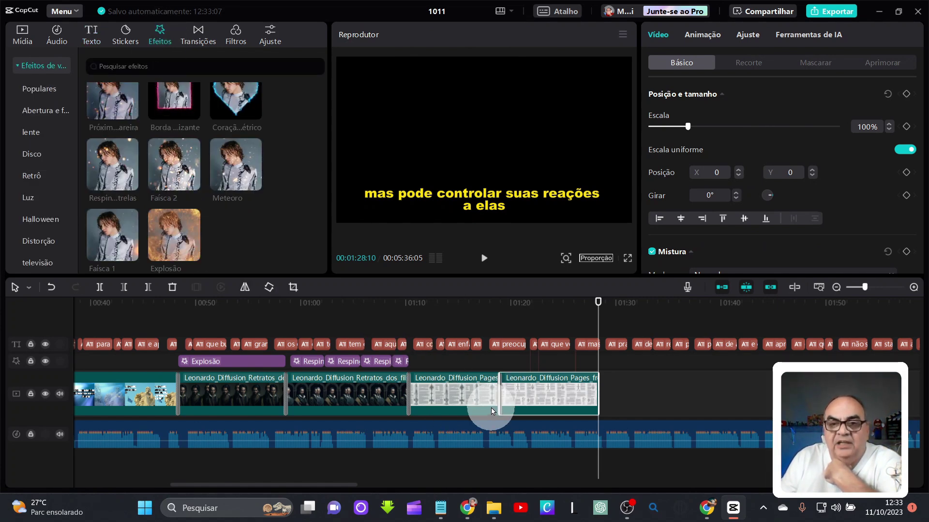
scroll(212, 212, up, 2)
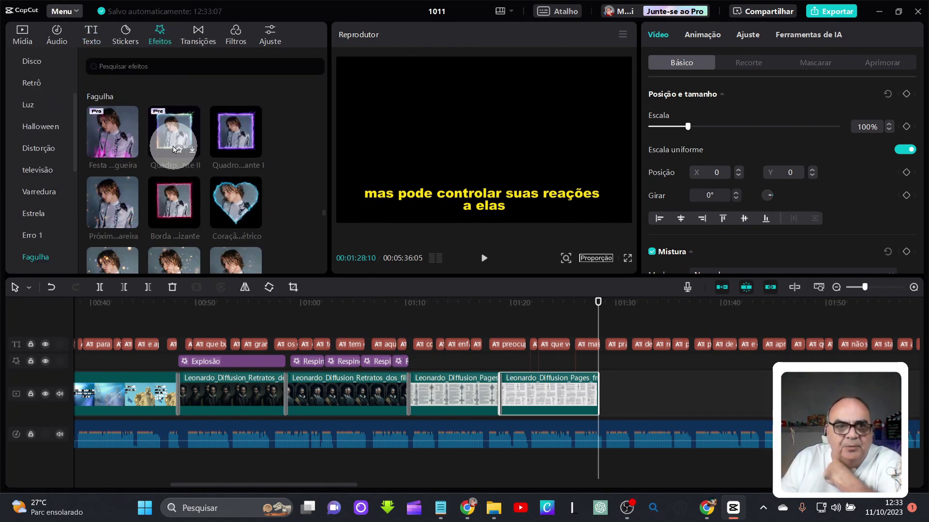
mouse_move(242, 128)
drag(218, 136, 352, 313)
drag(417, 361, 594, 361)
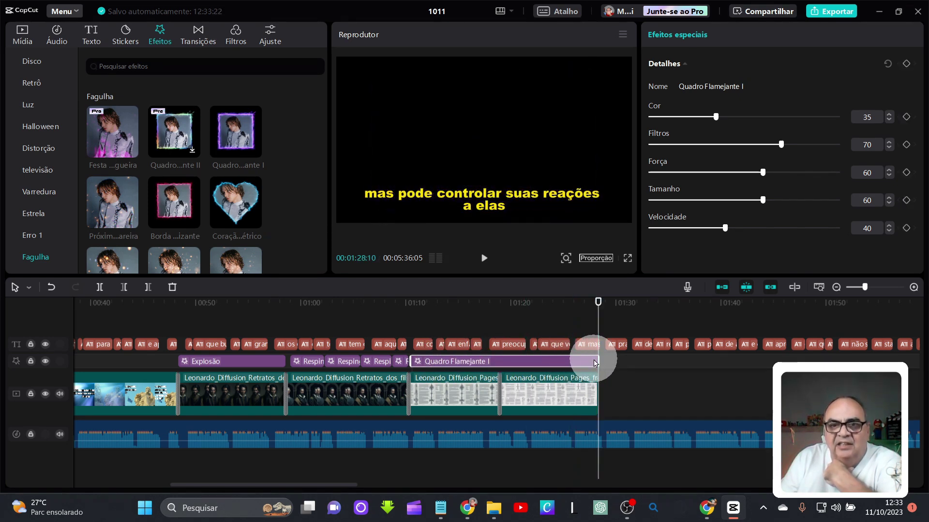
Step: Preview the flaming frame at 00:01:16:22 and set the Quadro Flamejante I effect's Tamanho to 88
click(477, 324)
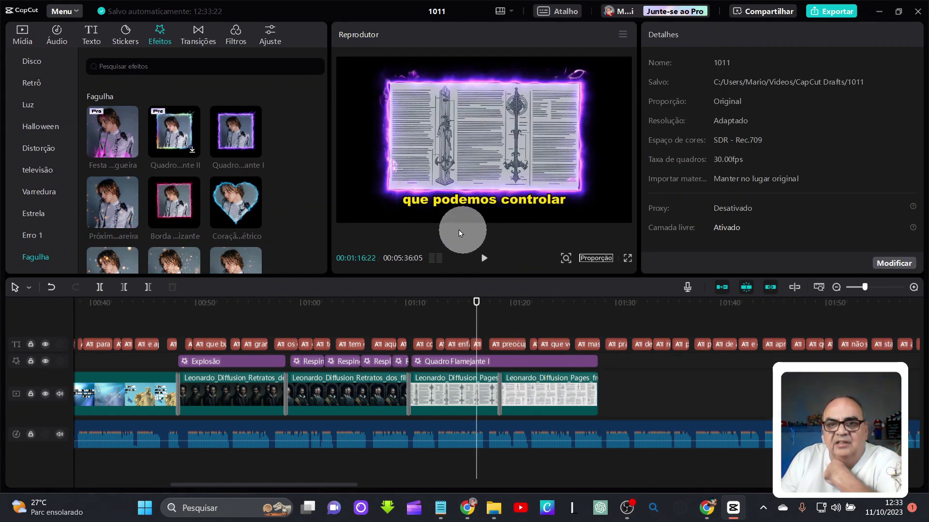
click(544, 358)
drag(765, 199, 815, 199)
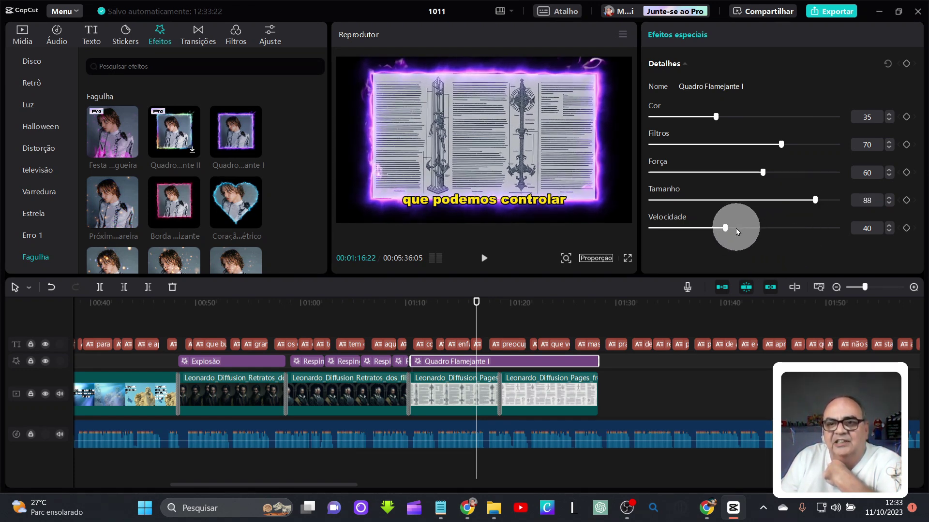
Step: Set the Quadro Flamejante I effect's Velocidade to 63 and preview the flaming frame from 00:01:11:02
drag(727, 231, 769, 230)
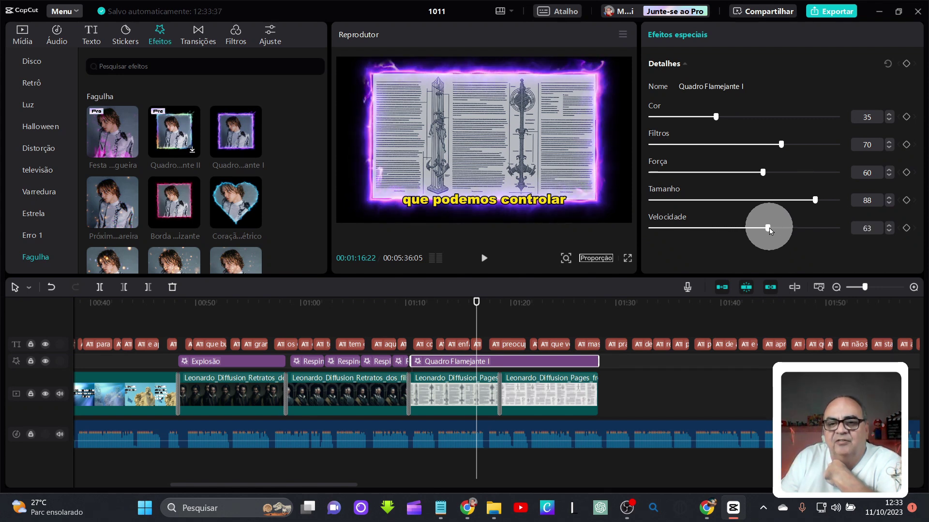
click(444, 321)
click(417, 315)
click(470, 258)
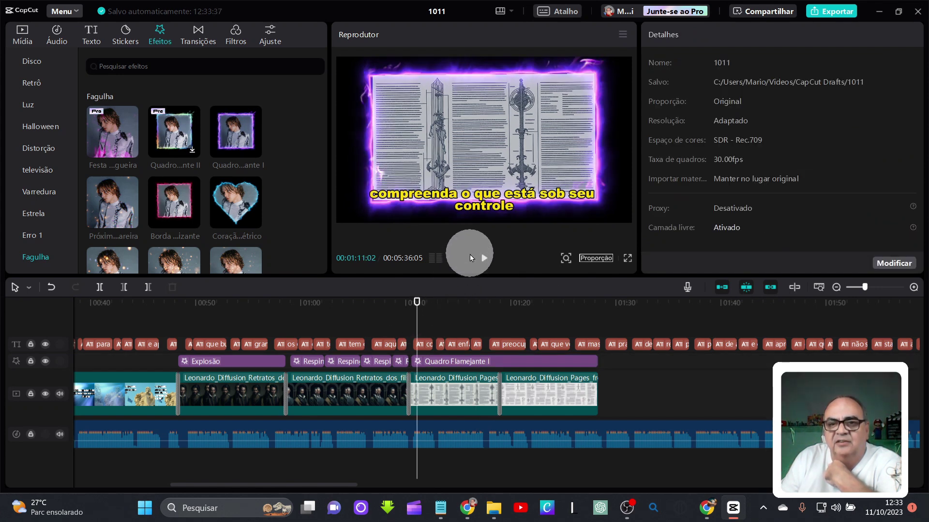
click(482, 261)
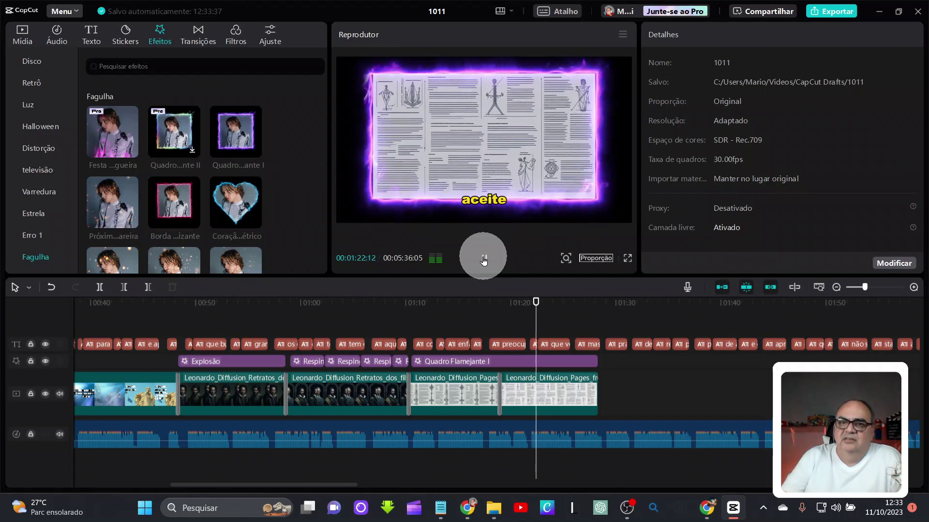
click(484, 261)
Step: Undo the last edit and append the two glass sphere images in sequence after the second pages image
key(ctrl+z)
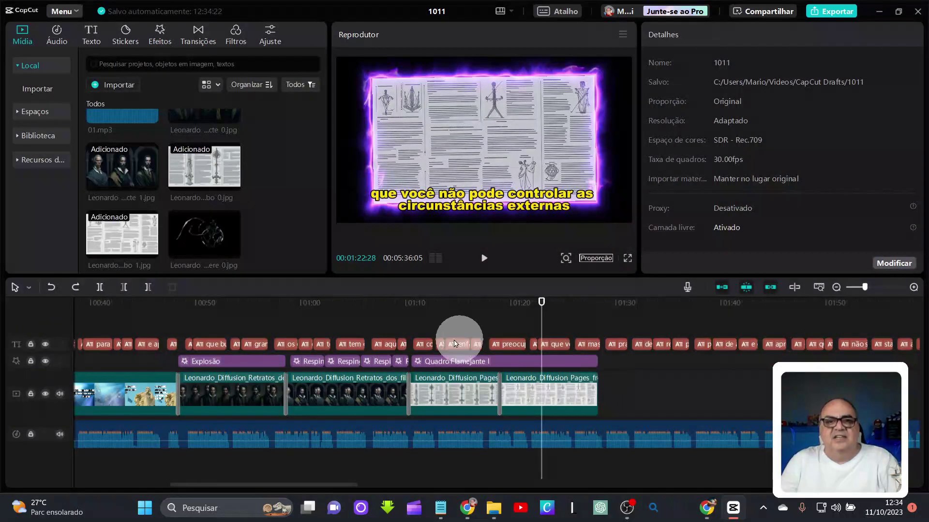
drag(179, 232, 600, 394)
scroll(236, 235, down, 2)
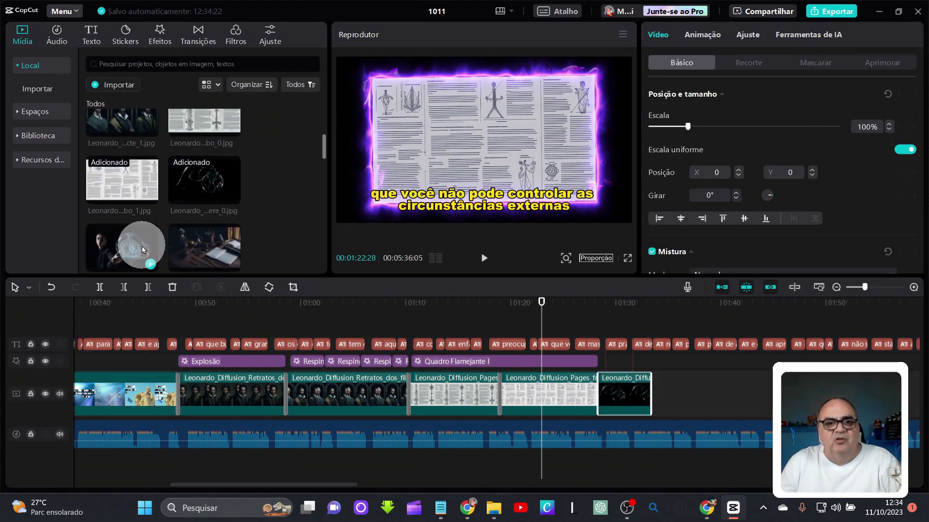
drag(128, 251, 653, 392)
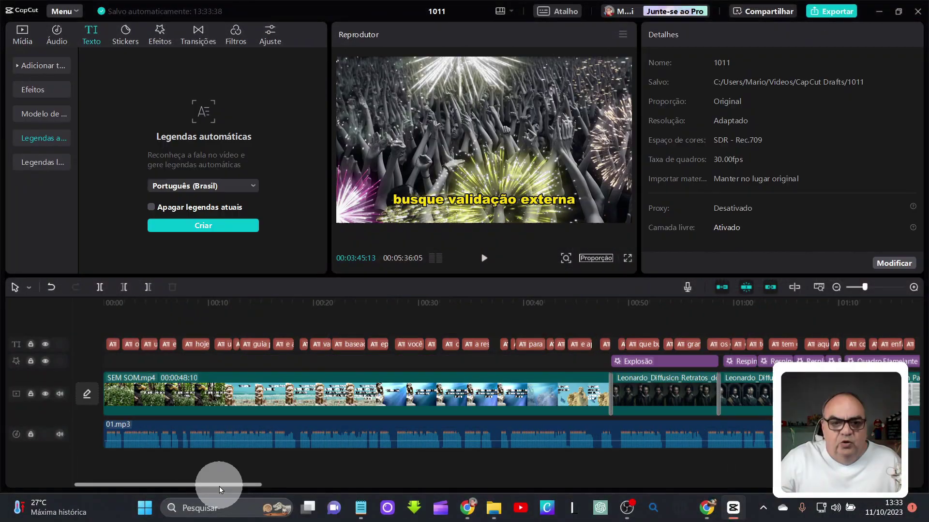
drag(220, 486, 745, 407)
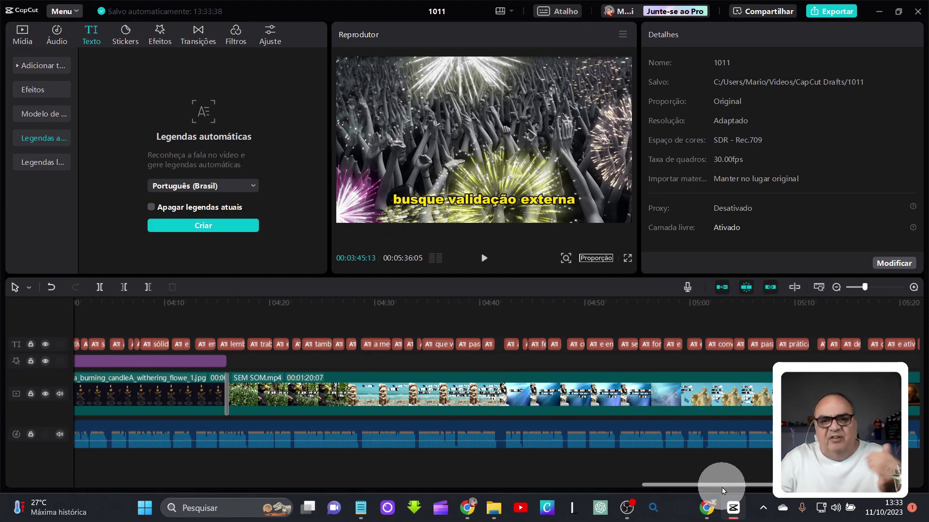
drag(722, 488, 784, 488)
click(550, 485)
Step: Import the ESTOICISMO TRILHA audio file from the Downloads folder into the project's local media
click(14, 37)
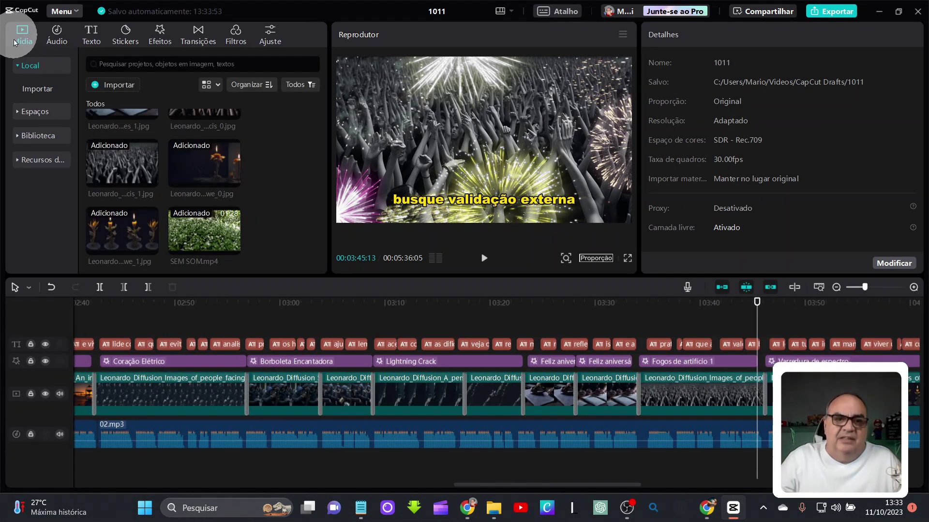
key(ctrl+i)
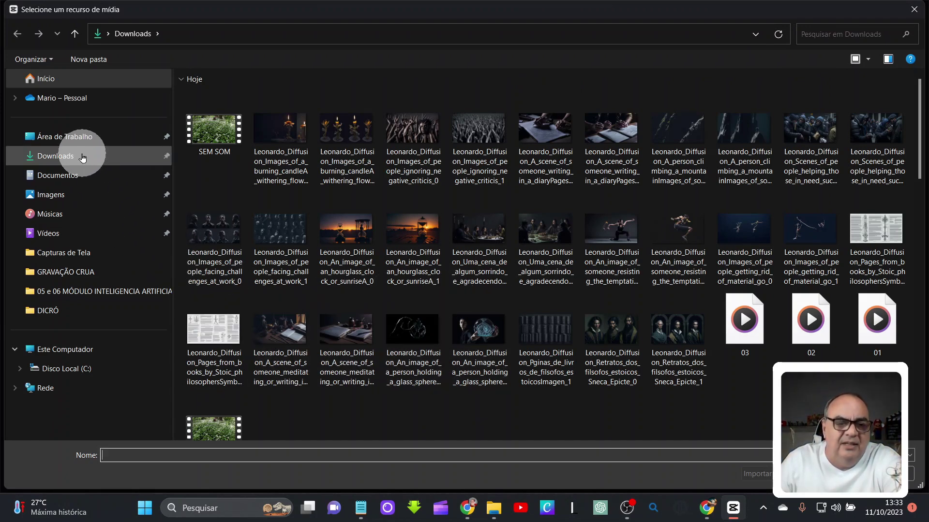
click(82, 156)
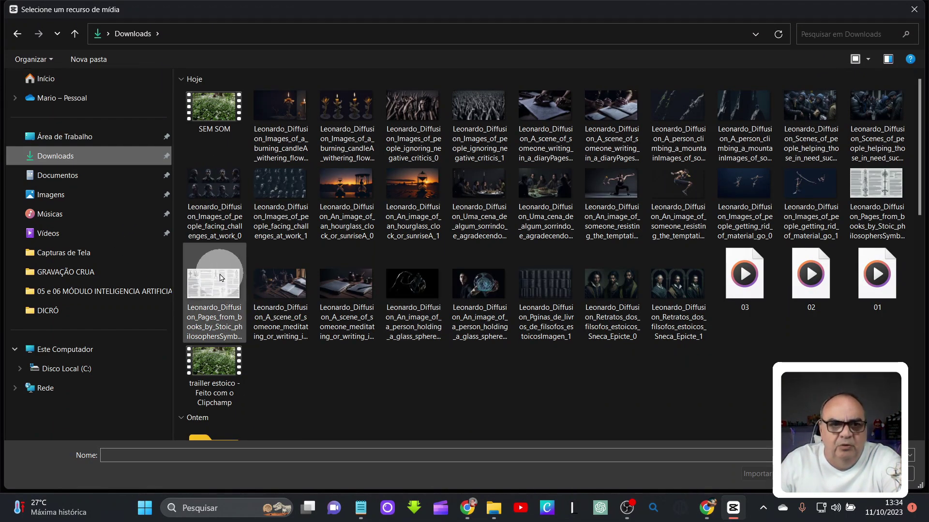
scroll(547, 362, down, 3)
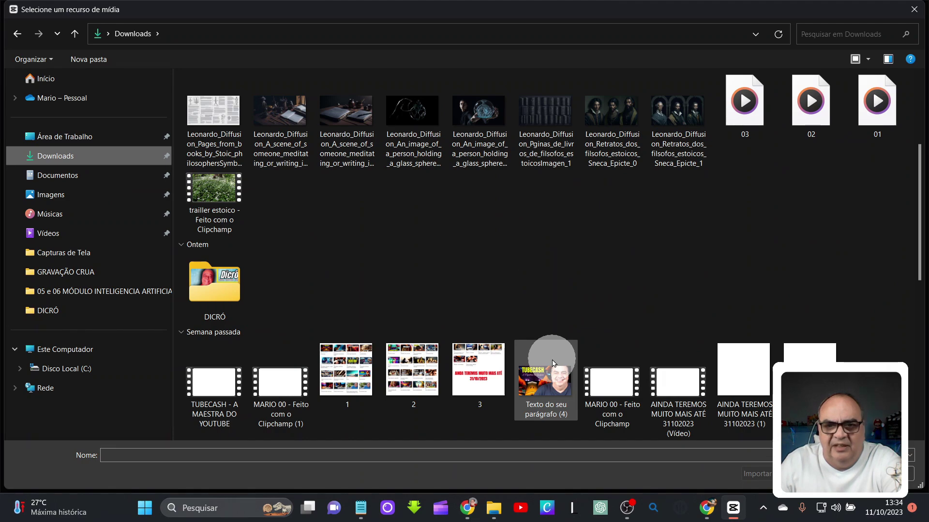
scroll(554, 362, down, 6)
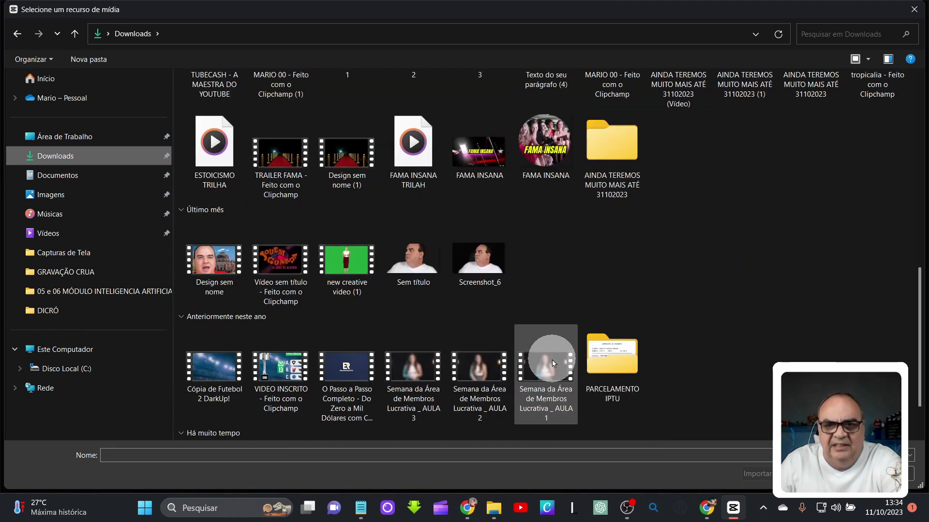
click(208, 157)
click(757, 474)
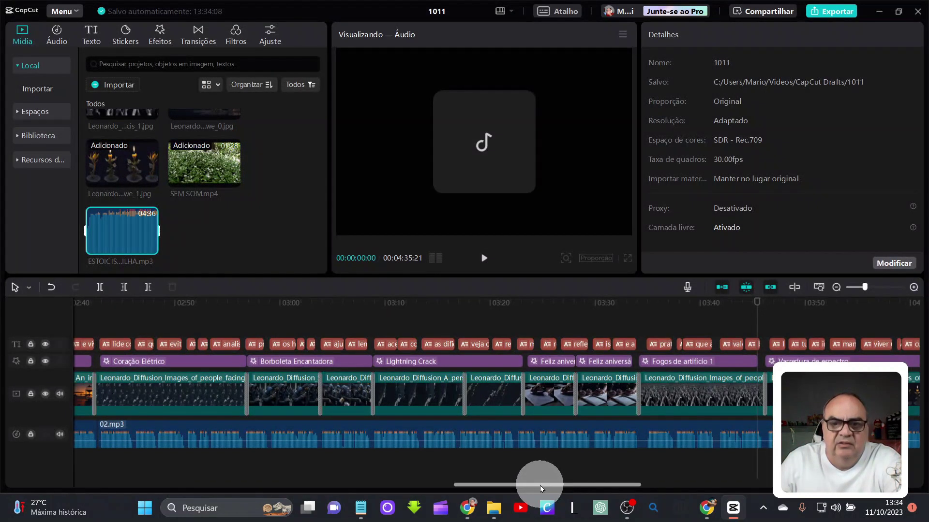
Step: Place ESTOICISMO TRILHA.mp3 on a new audio track below the narration from the video's start and preview the opening
drag(539, 486, 161, 479)
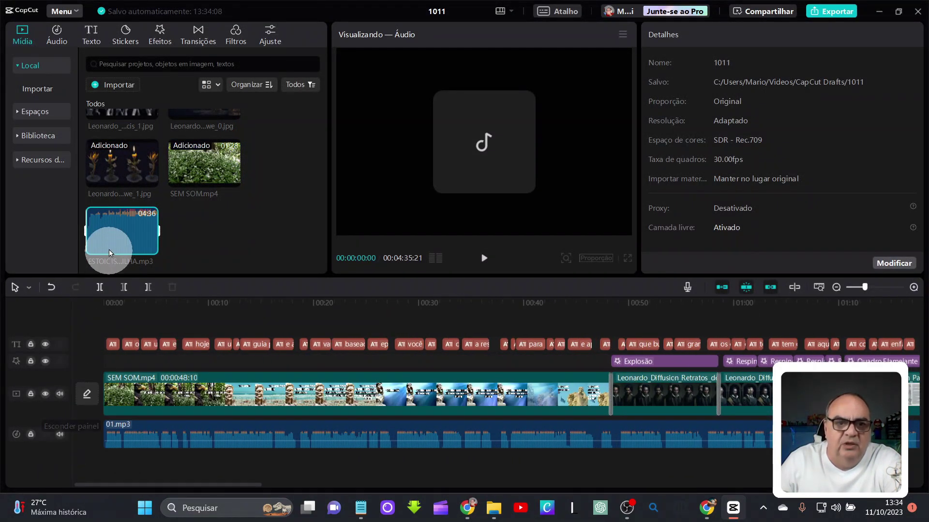
drag(108, 234, 104, 463)
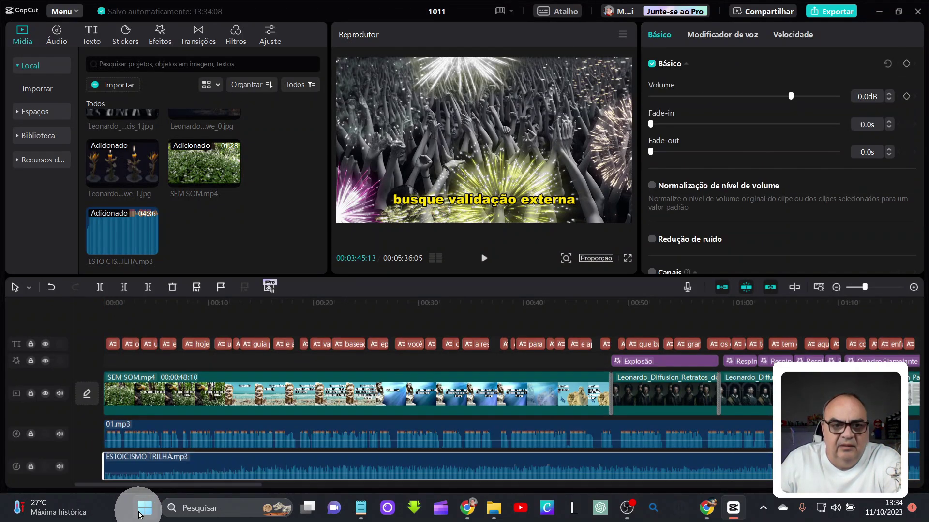
click(116, 320)
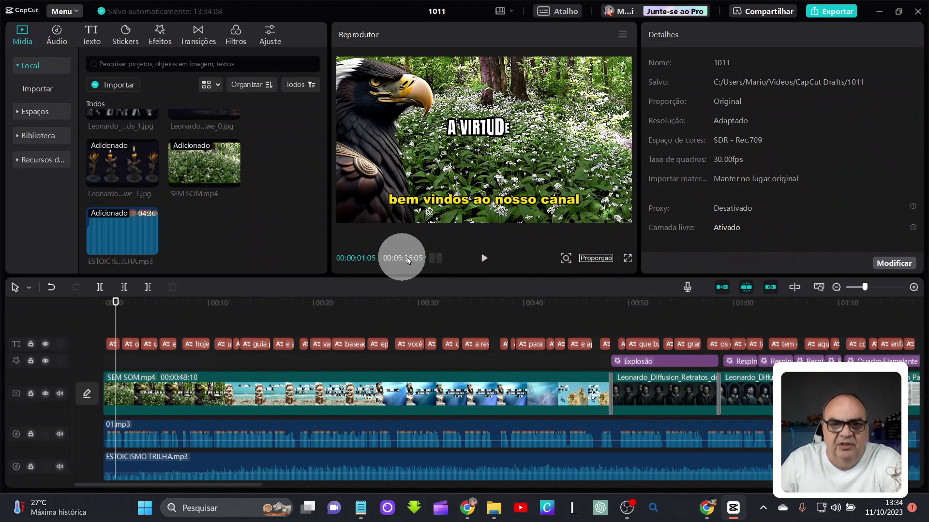
click(485, 261)
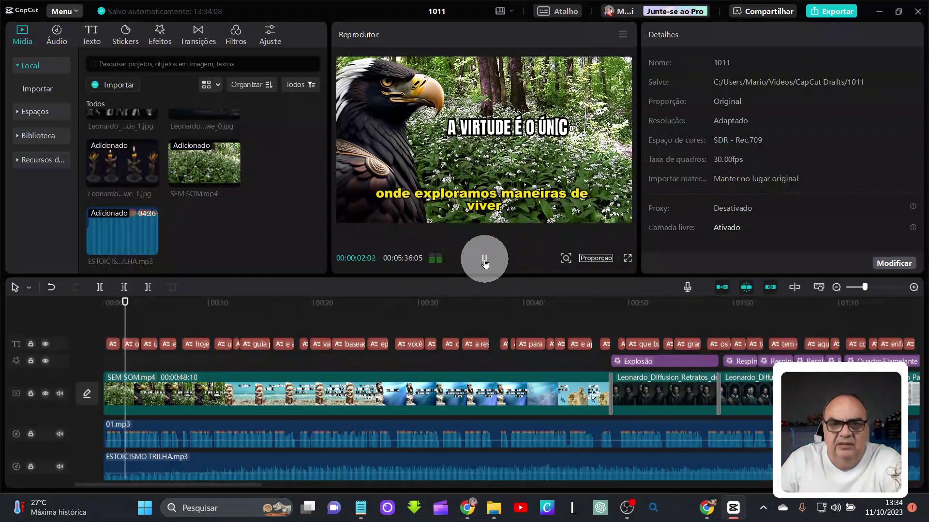
click(484, 261)
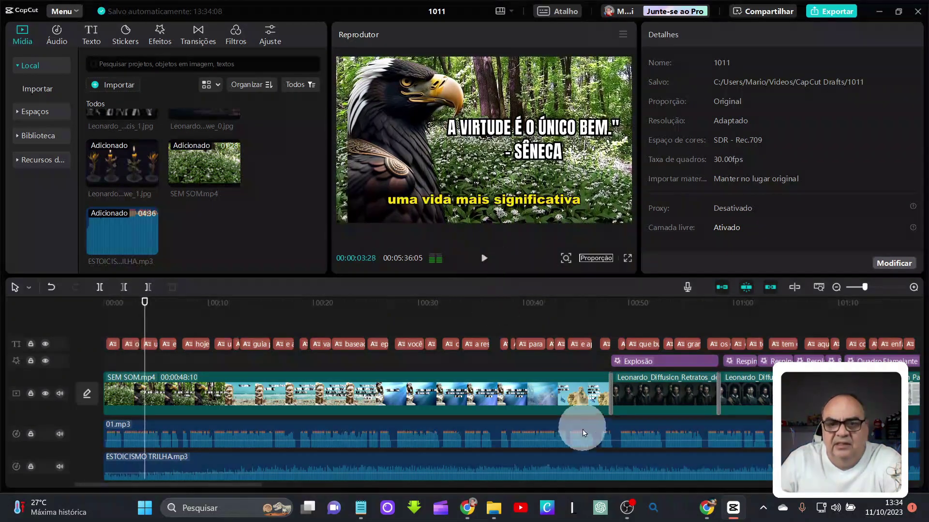
Step: Set the ESTOICISMO TRILHA clip's volume to -12.4 dB and play it briefly against the narration
click(589, 471)
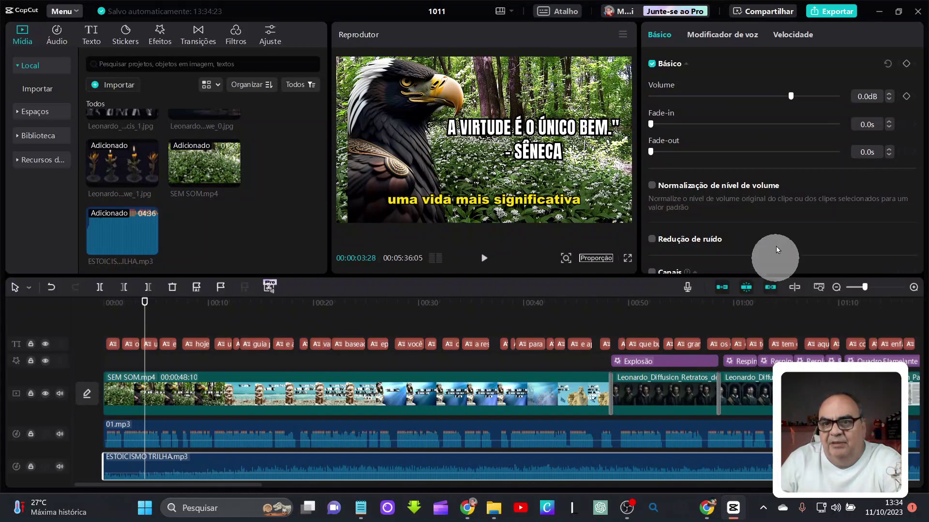
drag(787, 98, 761, 98)
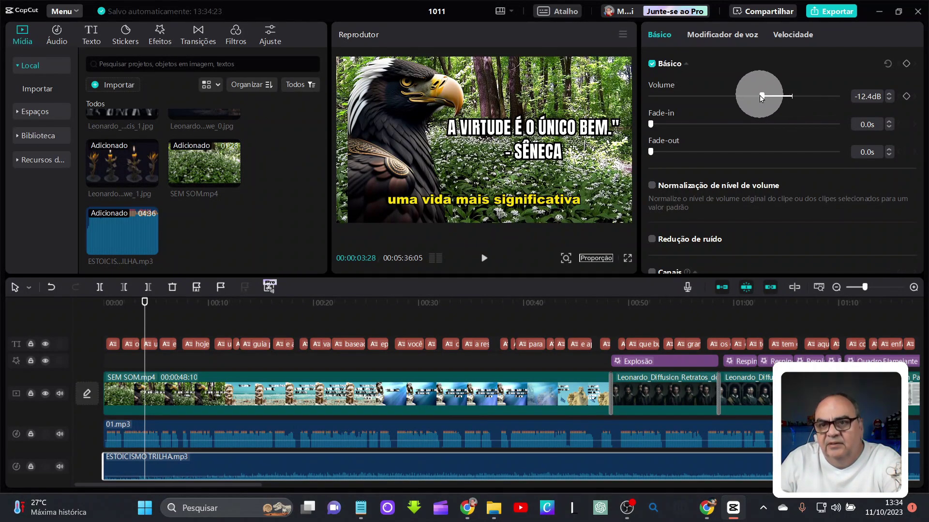
click(483, 261)
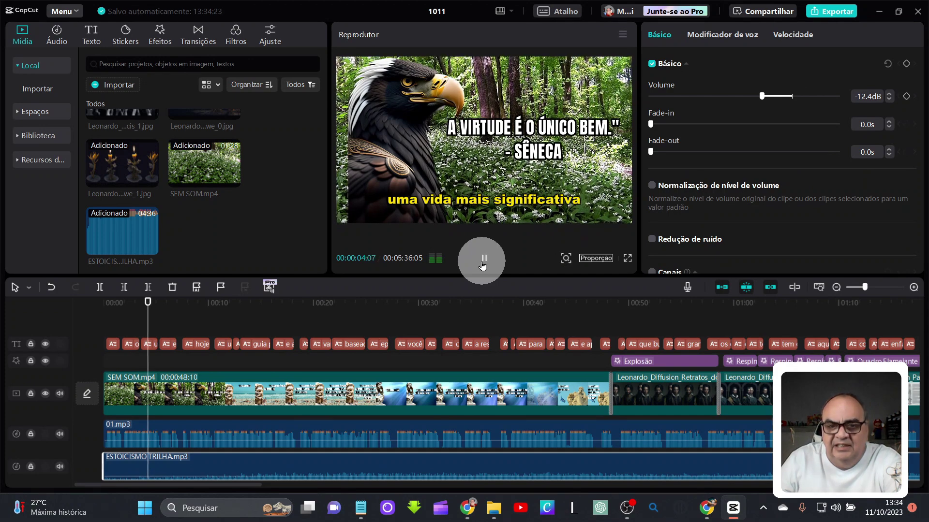
click(547, 338)
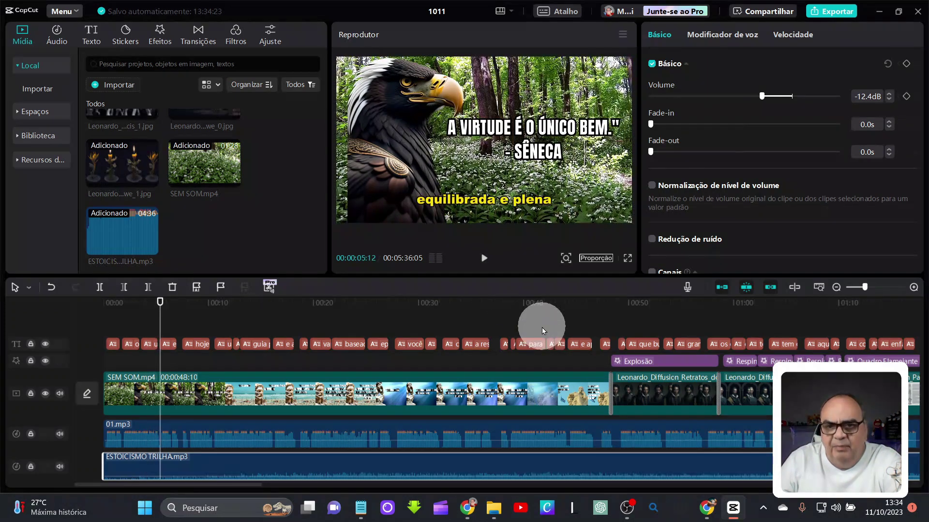
Step: Play the video around 00:00:41 and again around 00:01:28 to check the soundtrack level under the narration
click(542, 327)
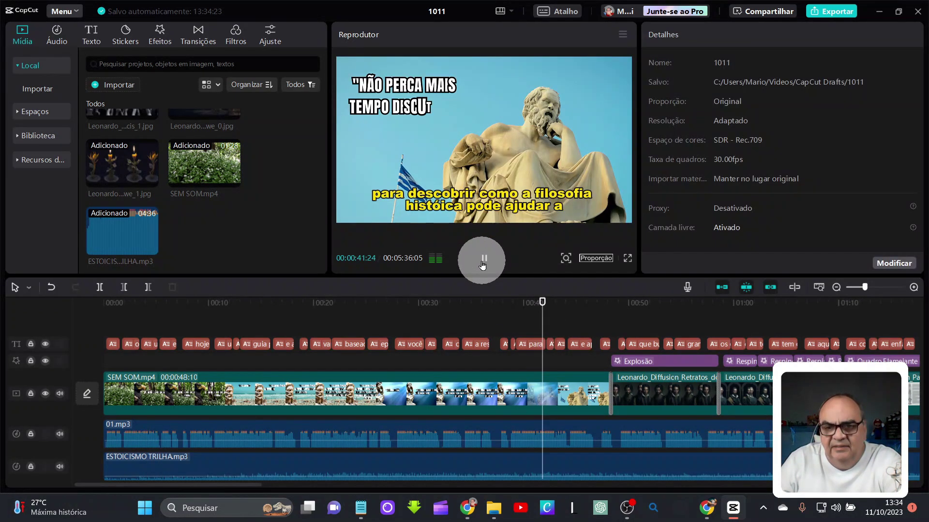
click(292, 446)
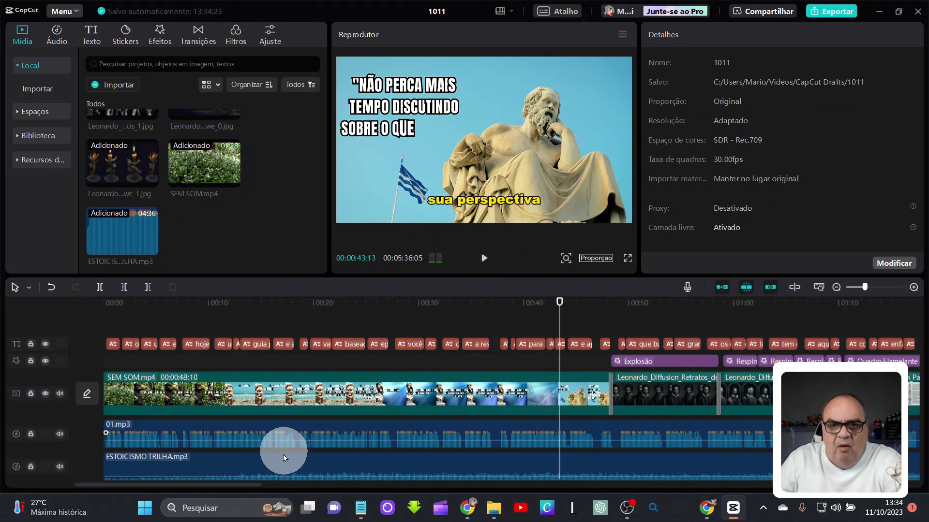
scroll(396, 323, down, 5)
click(395, 323)
click(479, 261)
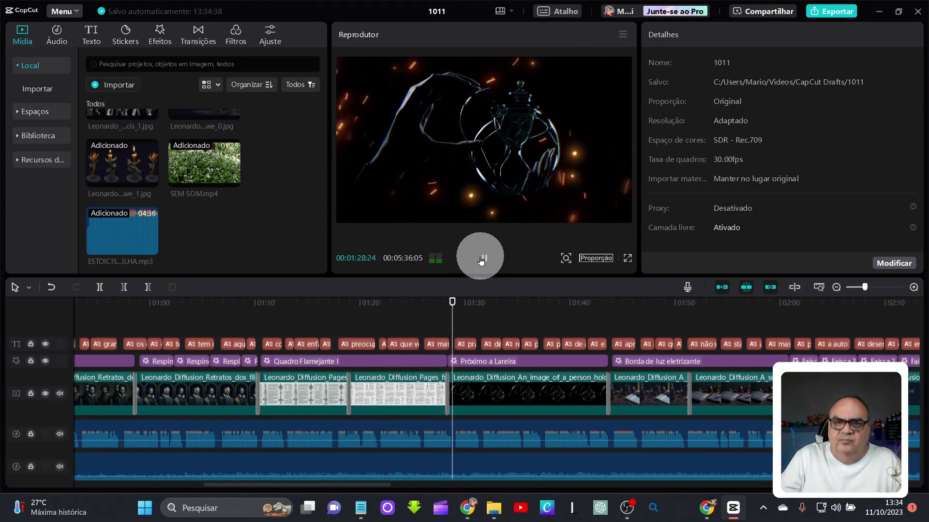
click(481, 260)
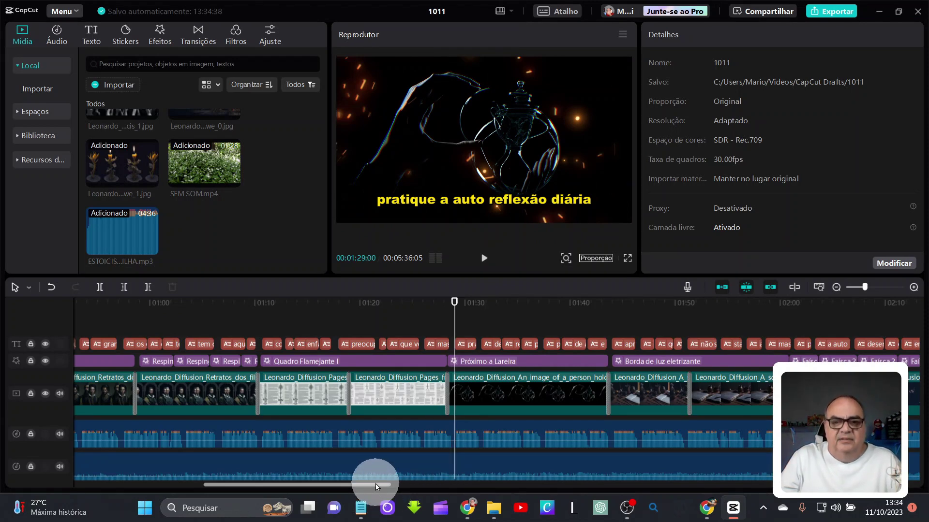
Step: Export the video with the title ESTOICISM at 1080P, H.264, mp4 and 30fps, and check the export progress
drag(376, 487, 637, 485)
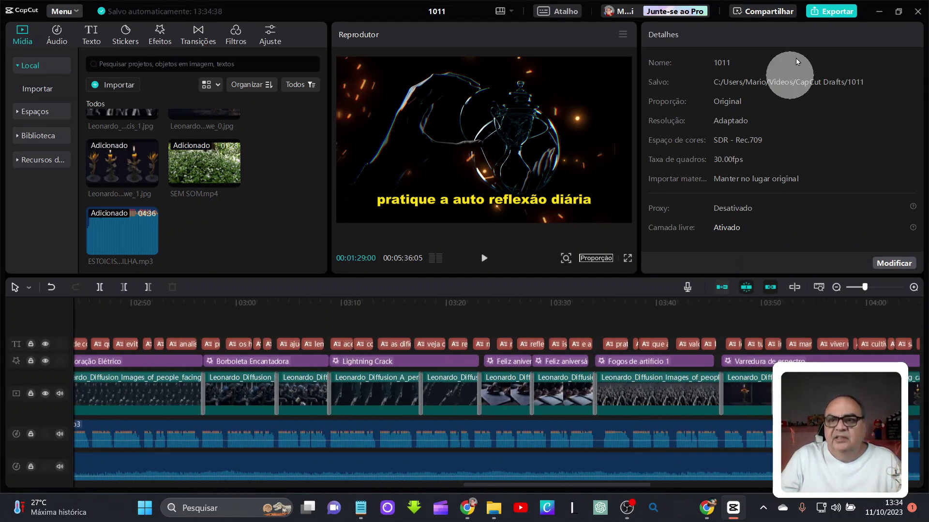
click(821, 14)
click(554, 85)
text(ESTOICIS)
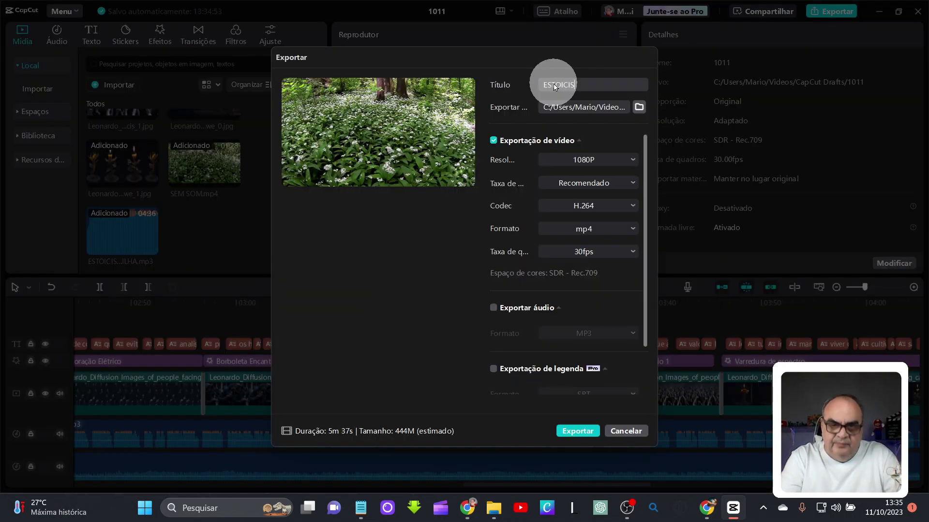
click(578, 431)
click(733, 508)
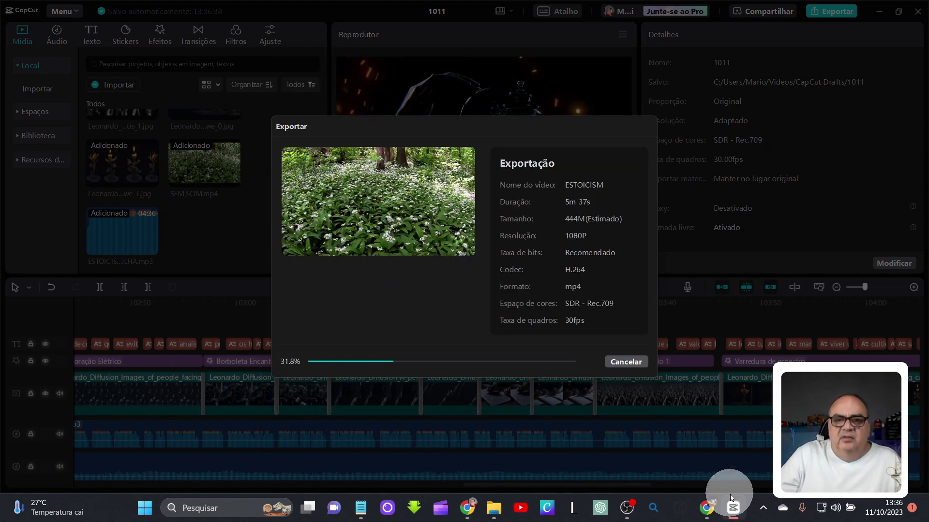
click(410, 410)
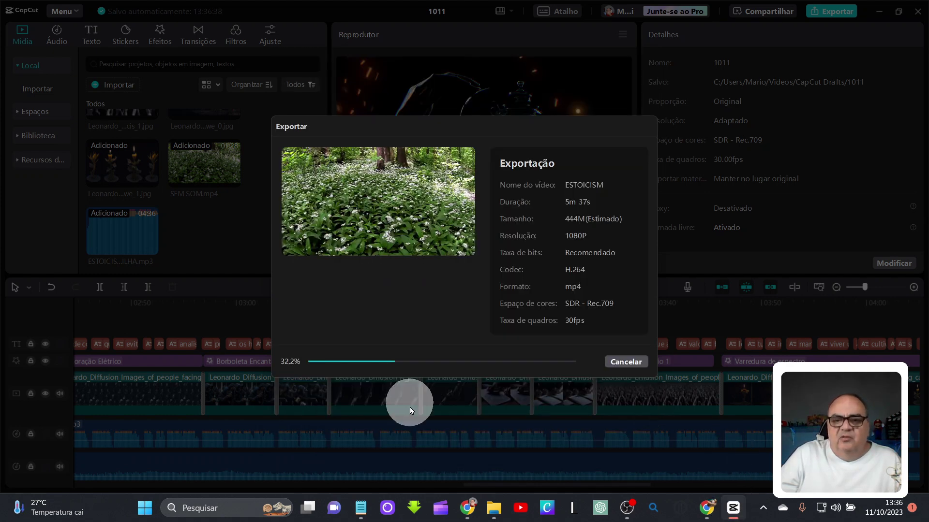
Step: Switch to Chrome and examine the video thumbnails on the Estoicismo Pleno YouTube channel
click(706, 507)
scroll(397, 318, down, 4)
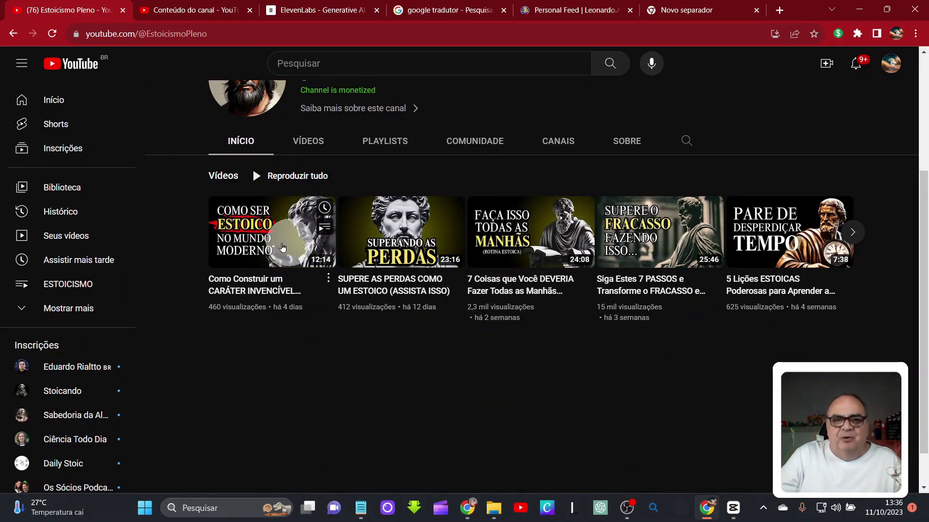
mouse_move(533, 244)
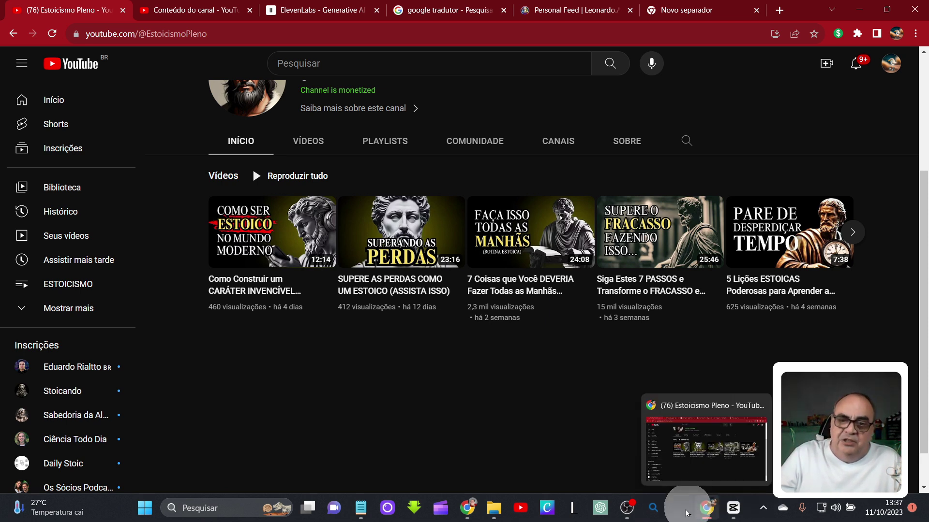
Step: Switch to ChatGPT and read its suggestions for the ideal video cover, from the question to the end of the answer
click(458, 518)
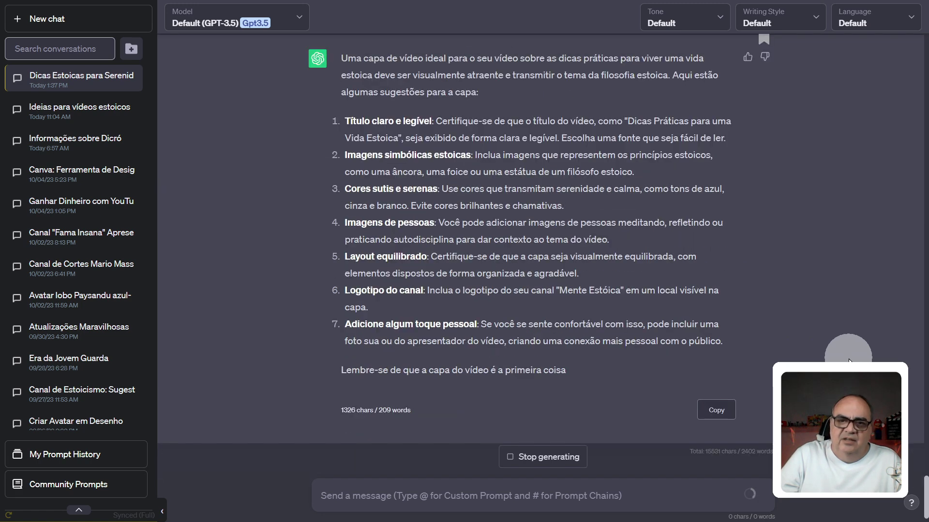
scroll(849, 360, up, 2)
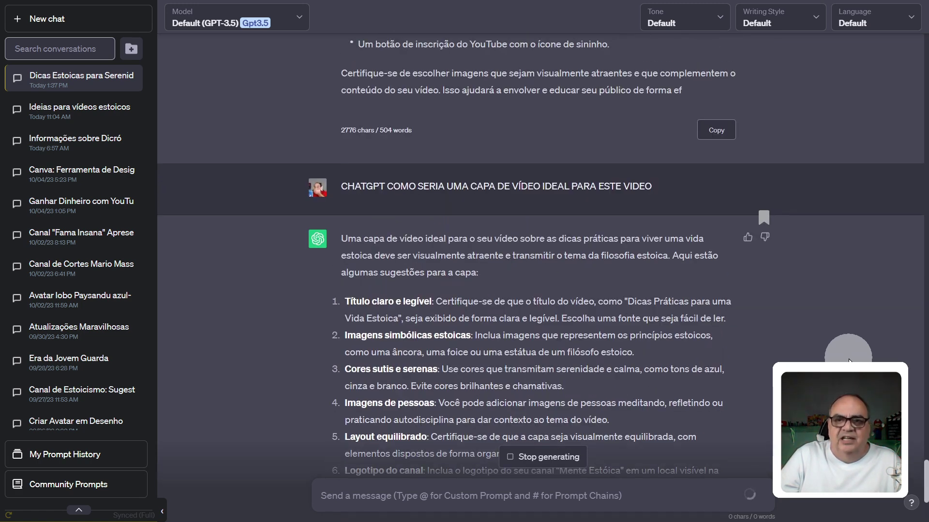
scroll(849, 361, down, 3)
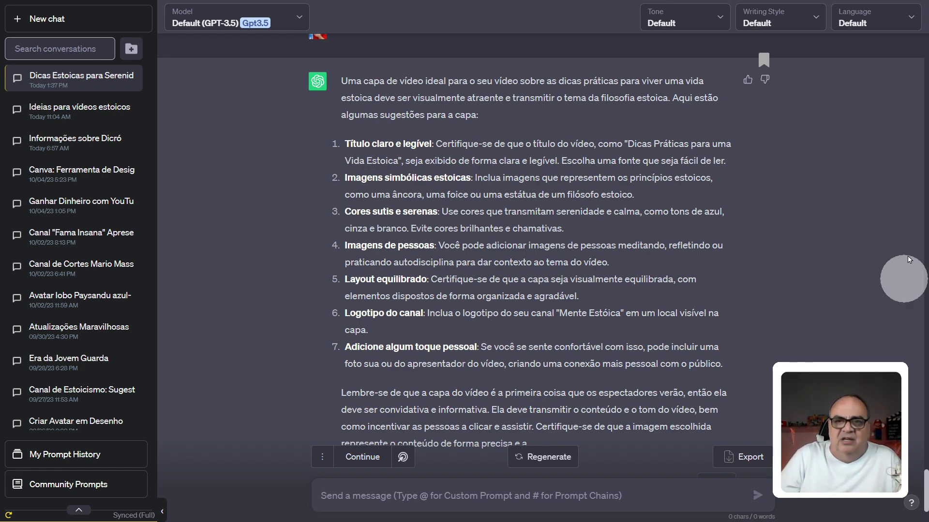
key(F11)
scroll(892, 277, up, 5)
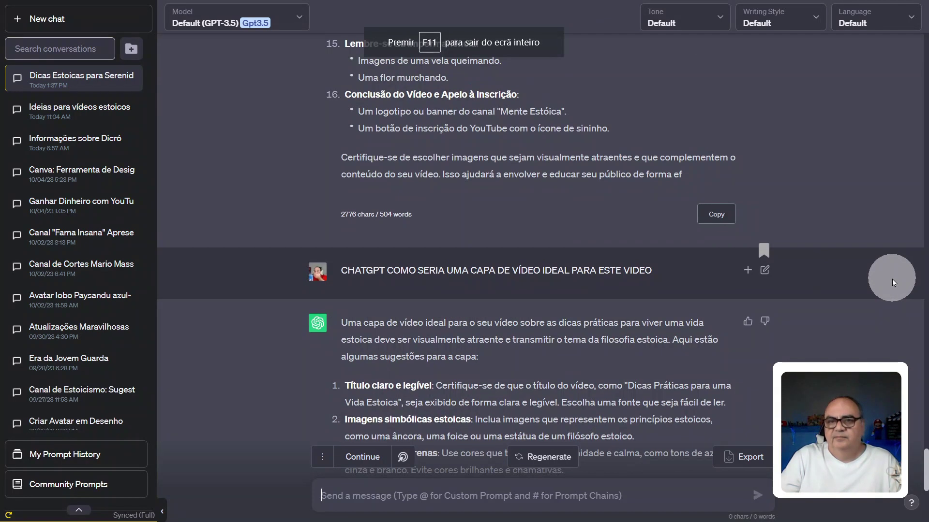
scroll(891, 277, down, 4)
scroll(894, 283, down, 1)
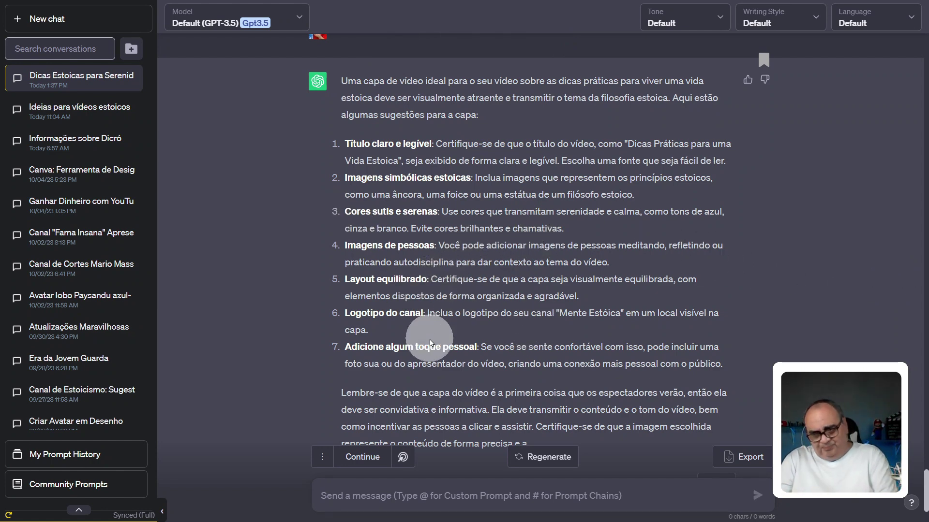
scroll(442, 386, down, 1)
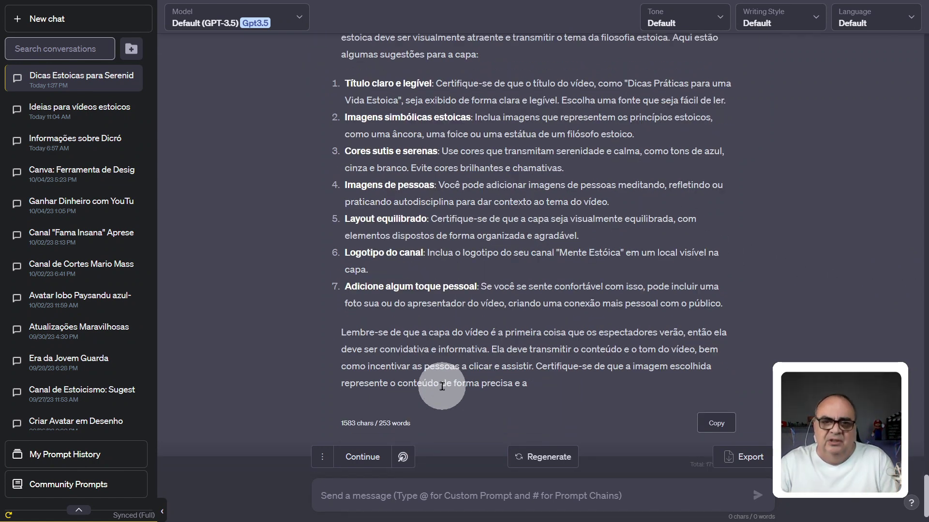